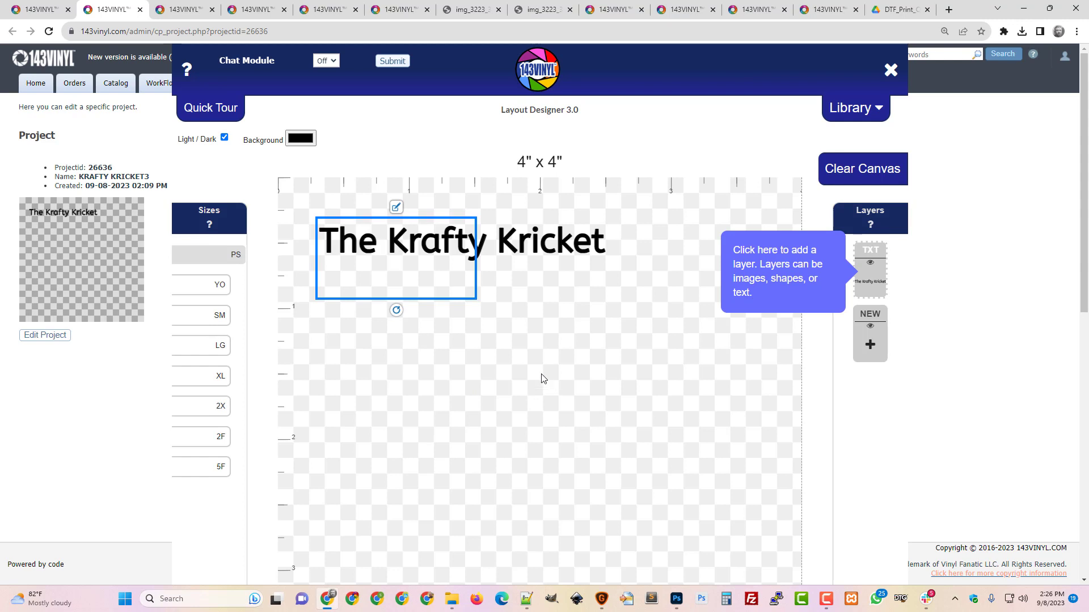
Enlarge the font of the "The Krafty Kricket" text and shift it slightly up and left so it fits on the canvas
left_click(396, 207)
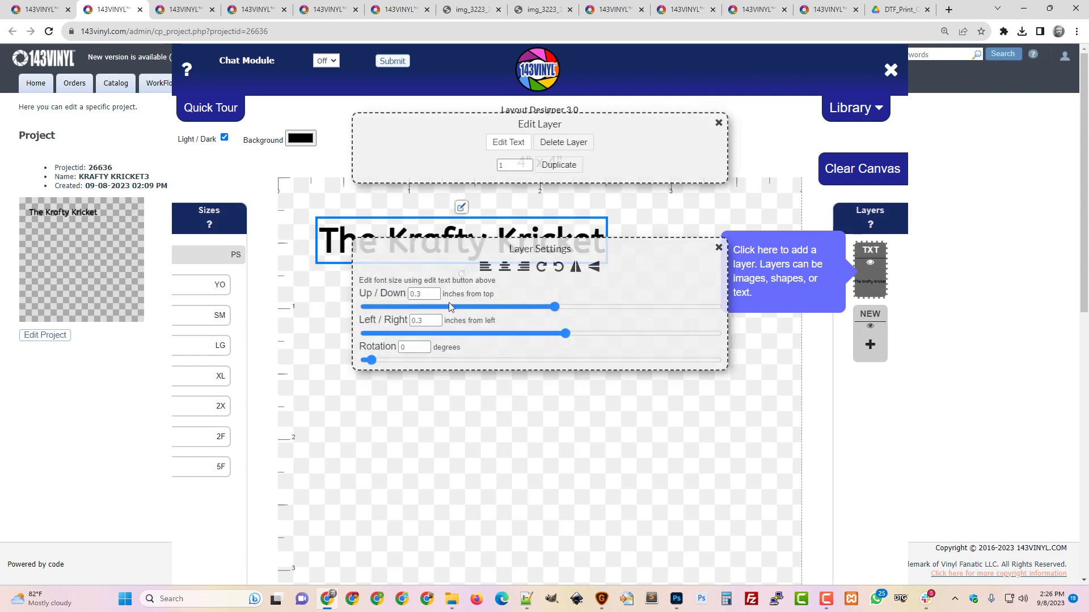
left_click(508, 142)
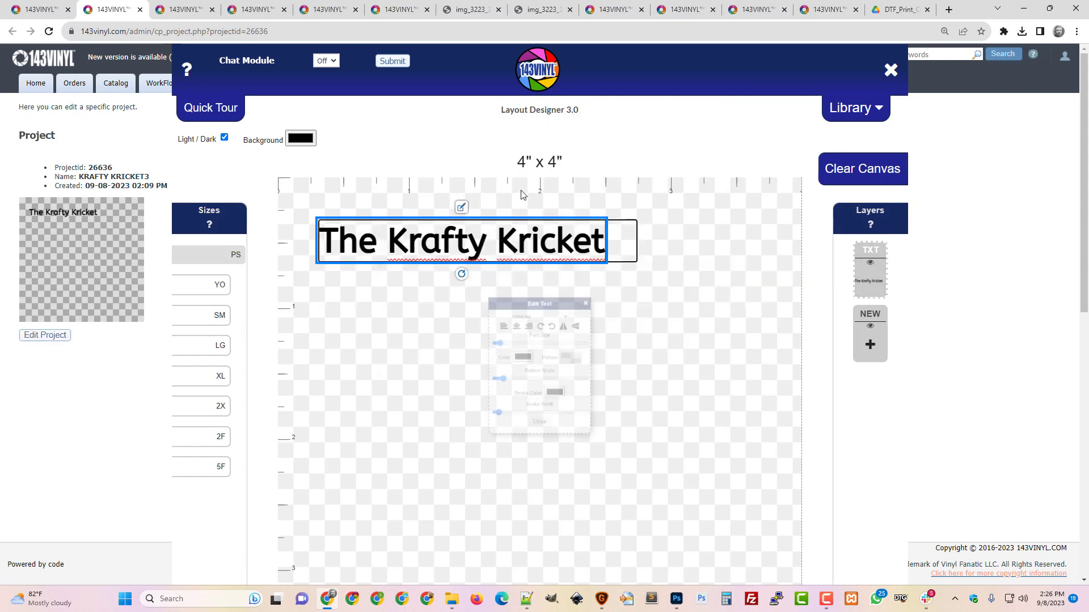
left_click_drag(484, 331, 485, 334)
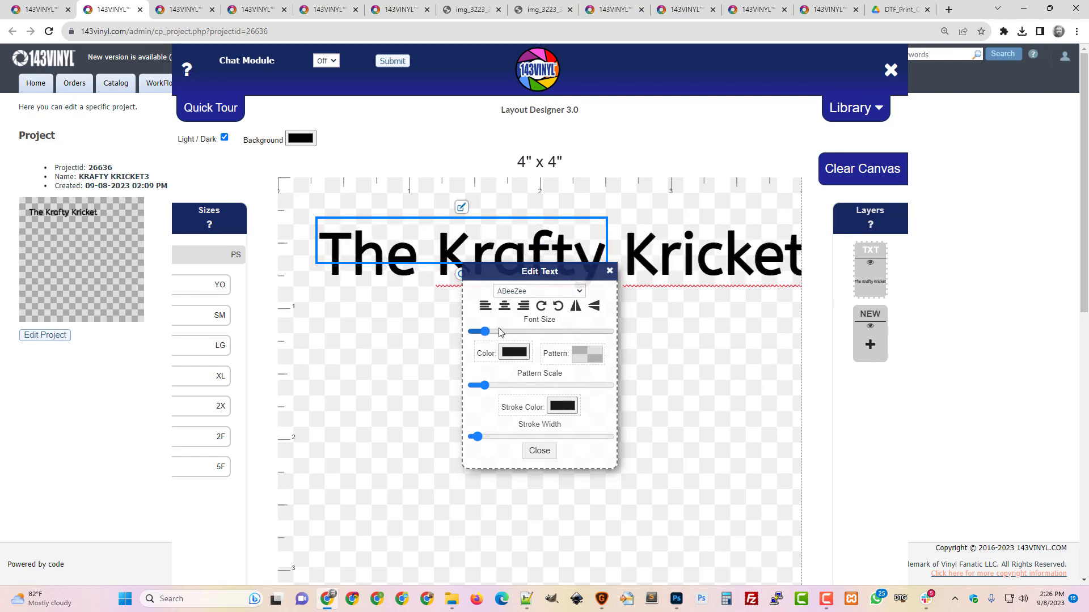
left_click_drag(673, 261, 652, 254)
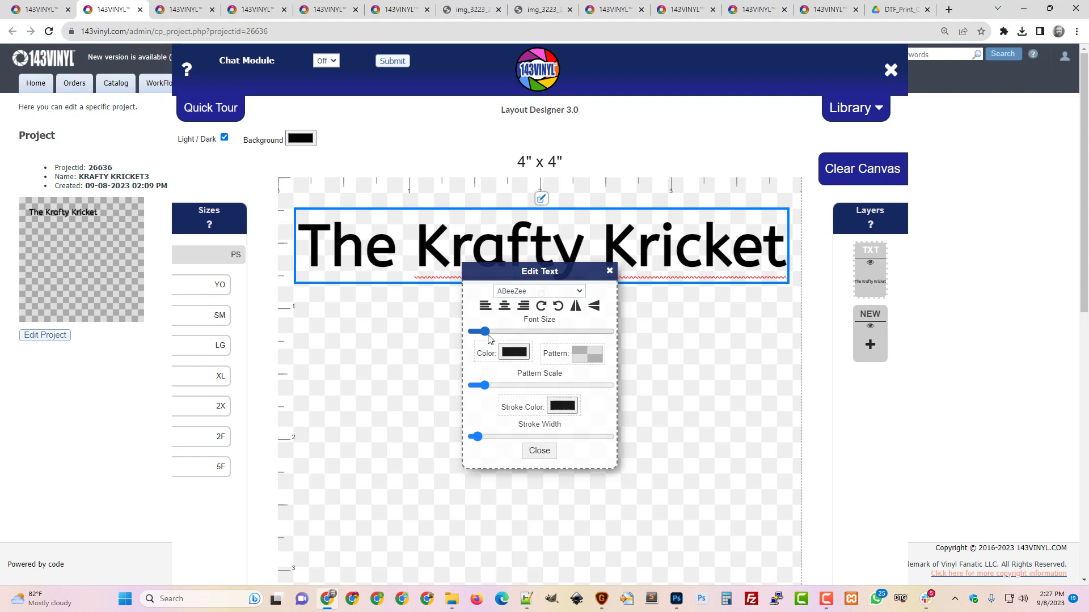
Increase the text's font size by a few small increments and move it to the canvas's top-left corner
left_click(486, 332)
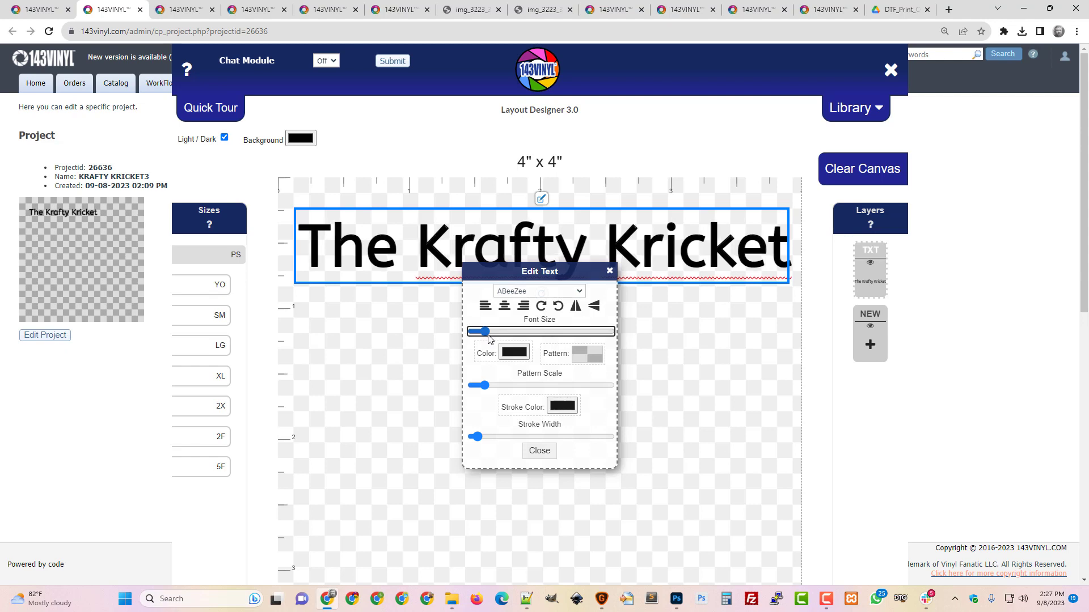
key("Right")
key("Right")
key("Right")
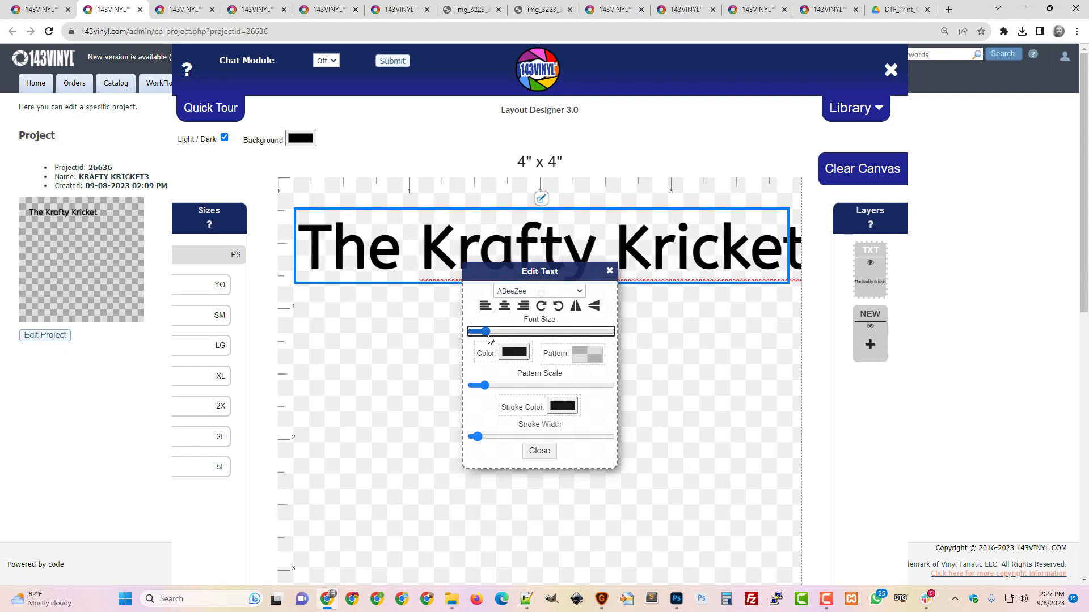
left_click_drag(628, 250, 616, 219)
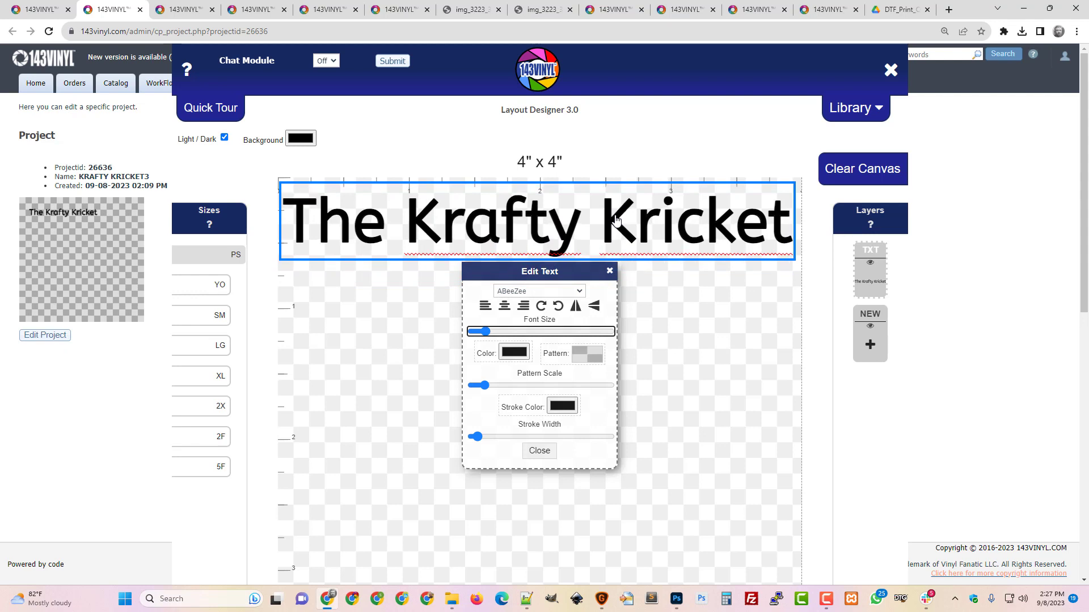
Fine-tune the text's font size and position so it spans the full 4-inch canvas width along the top edge
left_click(490, 333)
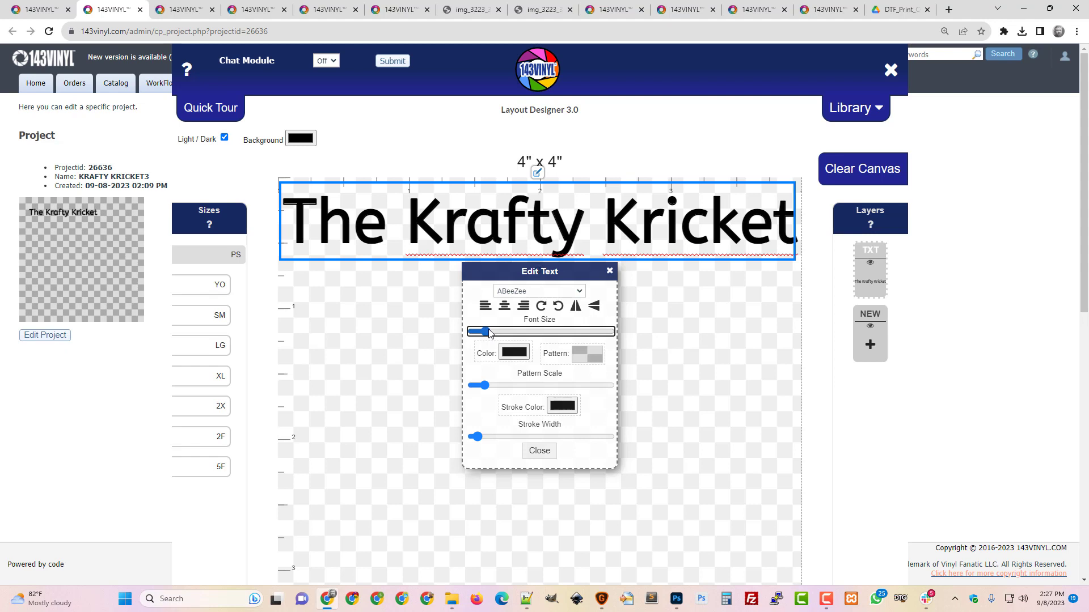
key("Right")
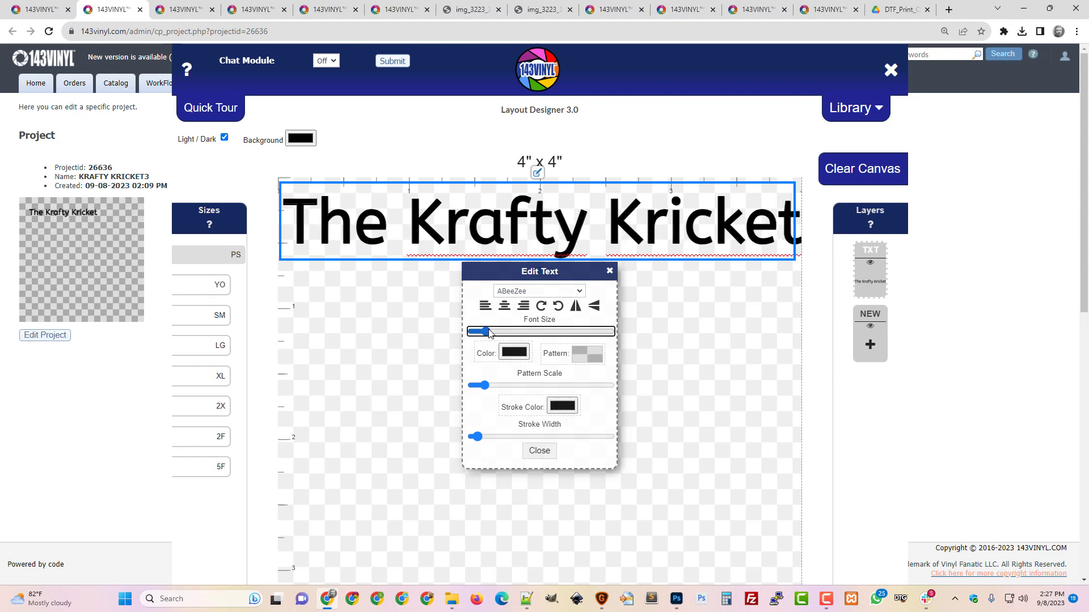
left_click(620, 232)
left_click_drag(620, 233, 618, 231)
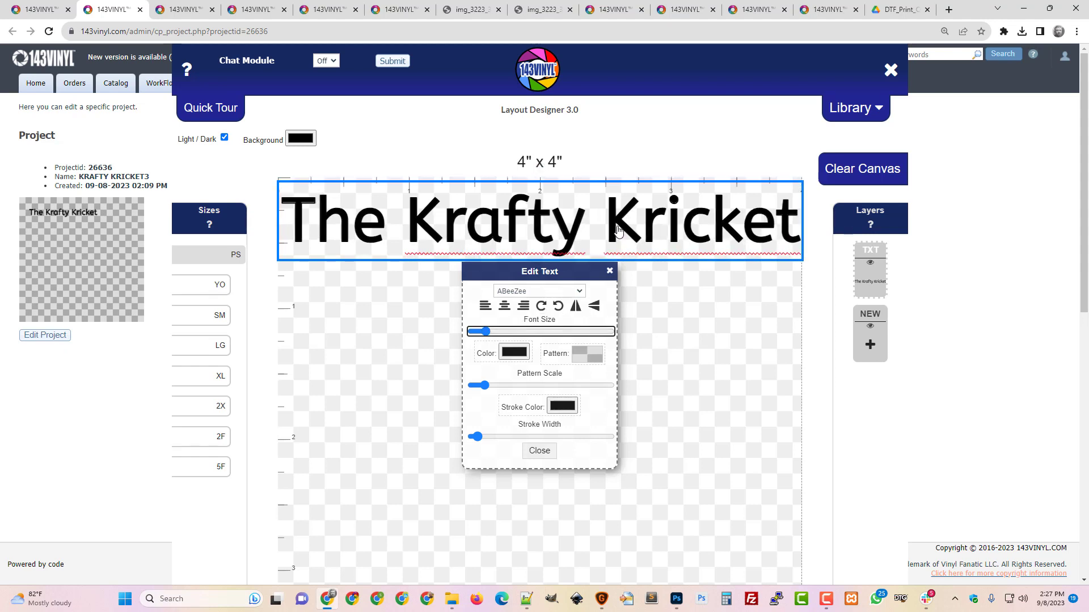
left_click(829, 356)
left_click(794, 246)
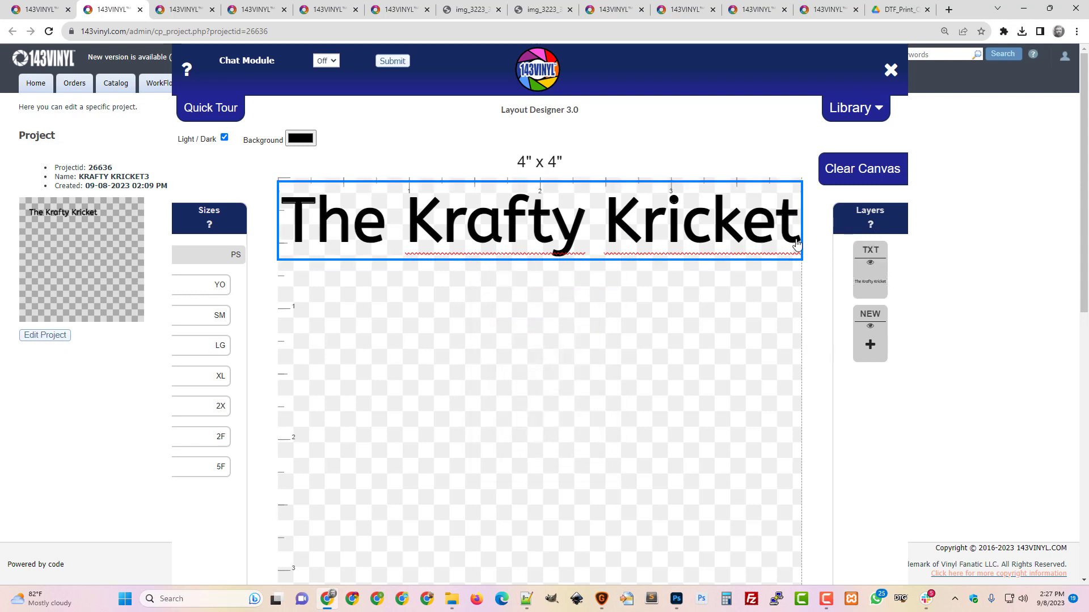
left_click_drag(781, 239, 779, 239)
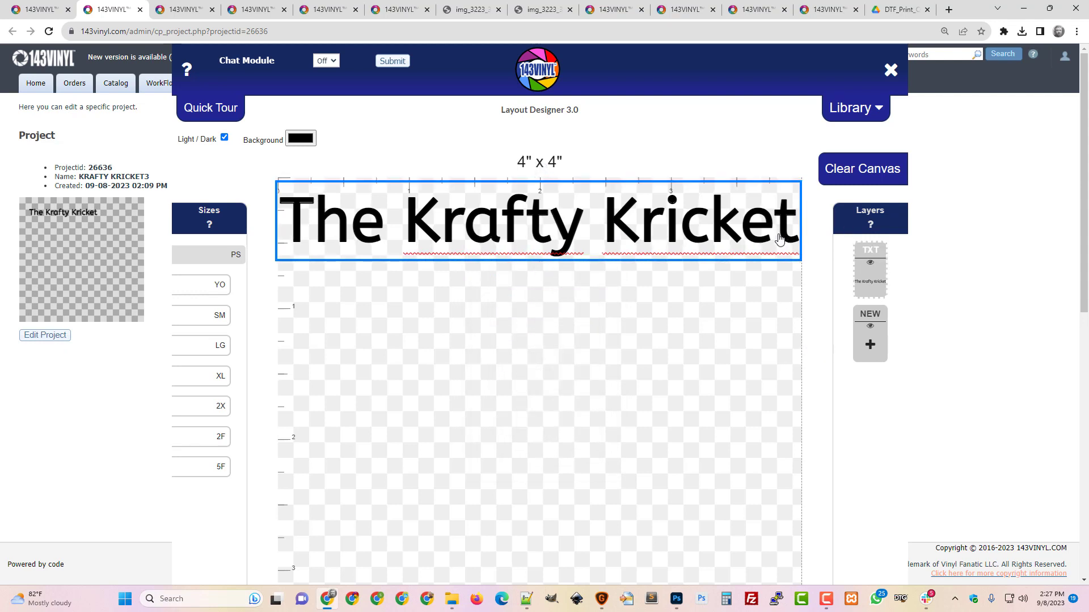
left_click(834, 350)
Duplicate the full-width text layer three times so four lines are stacked down the canvas
left_click(514, 240)
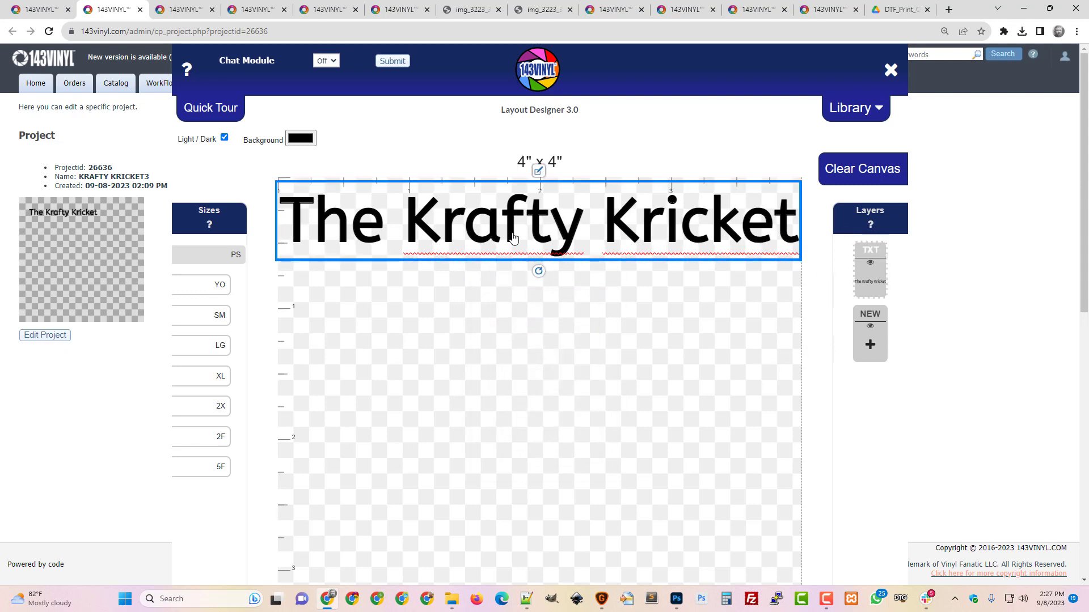
left_click(781, 282)
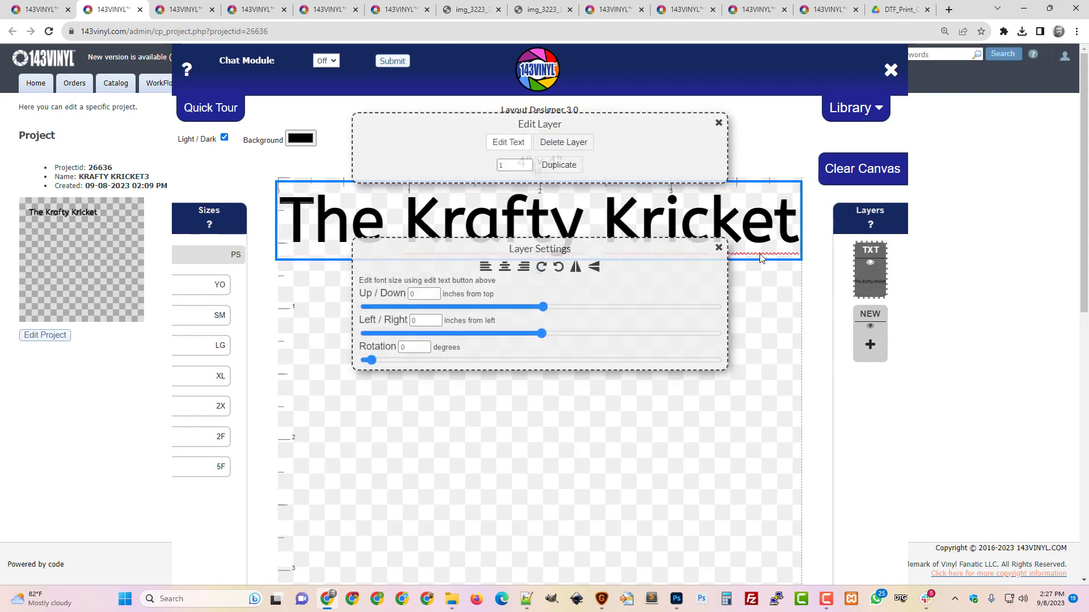
left_click(556, 165)
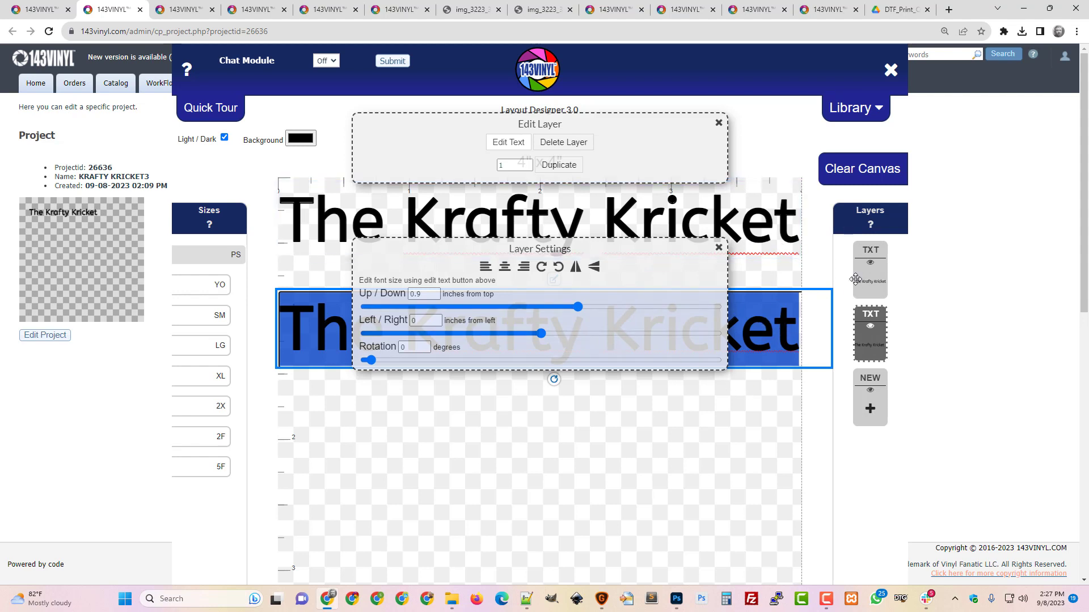
left_click(562, 169)
left_click(562, 170)
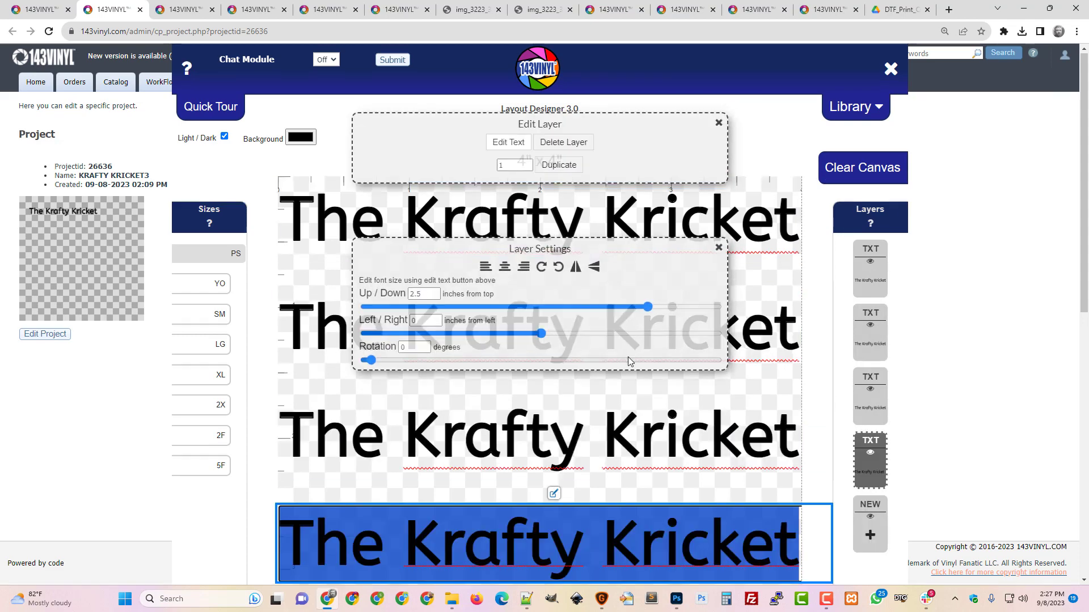
scroll(627, 356, "down", 3)
left_click(886, 500)
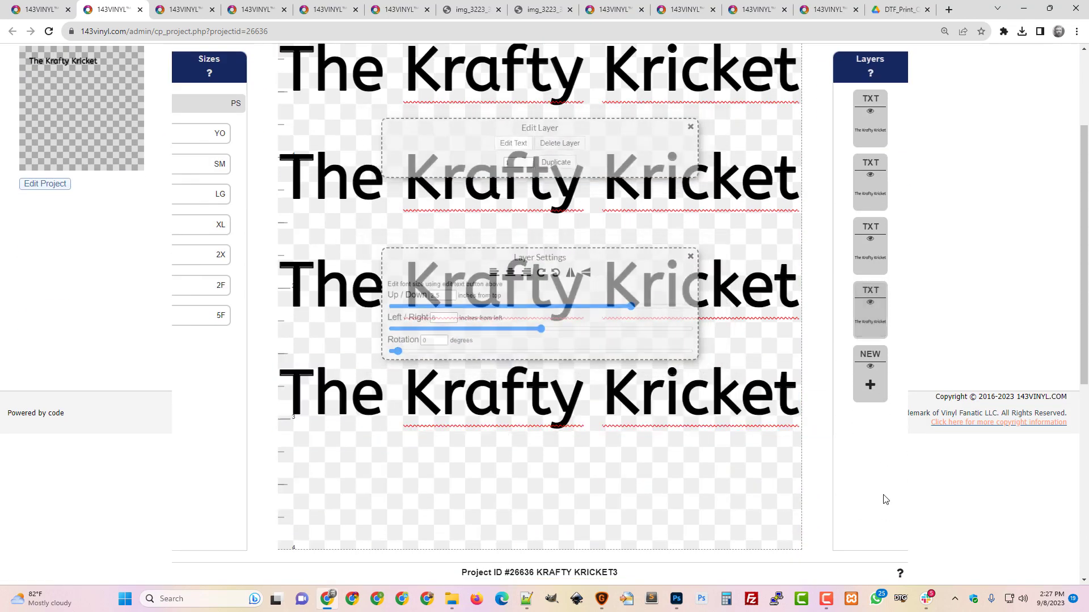
Move the lowest text copy down to about 3.1 inches from the canvas top
scroll(850, 496, "up", 3)
scroll(849, 497, "down", 2)
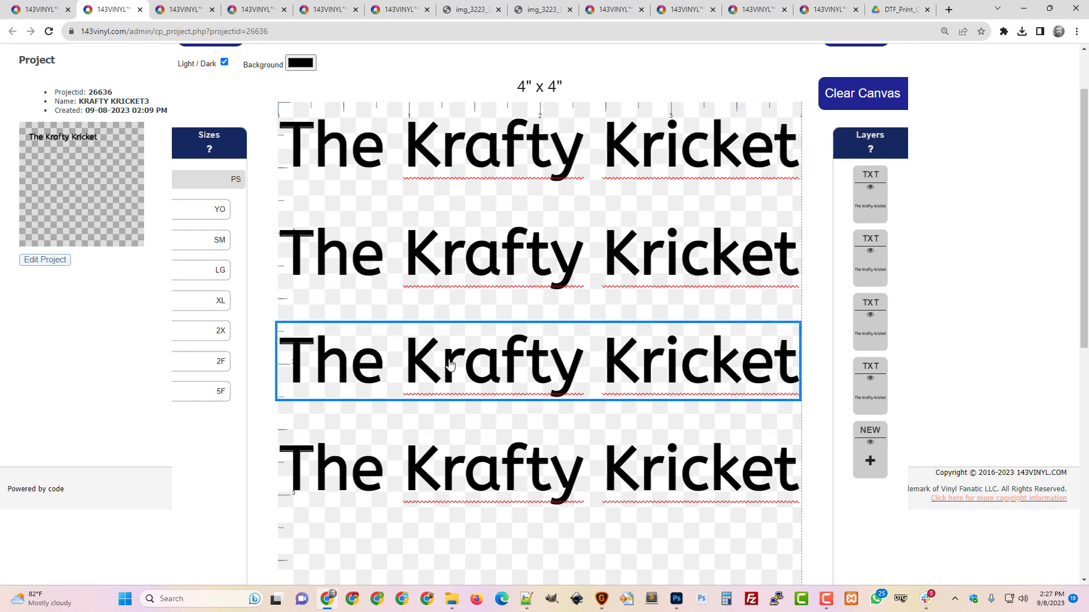
scroll(529, 516, "down", 1)
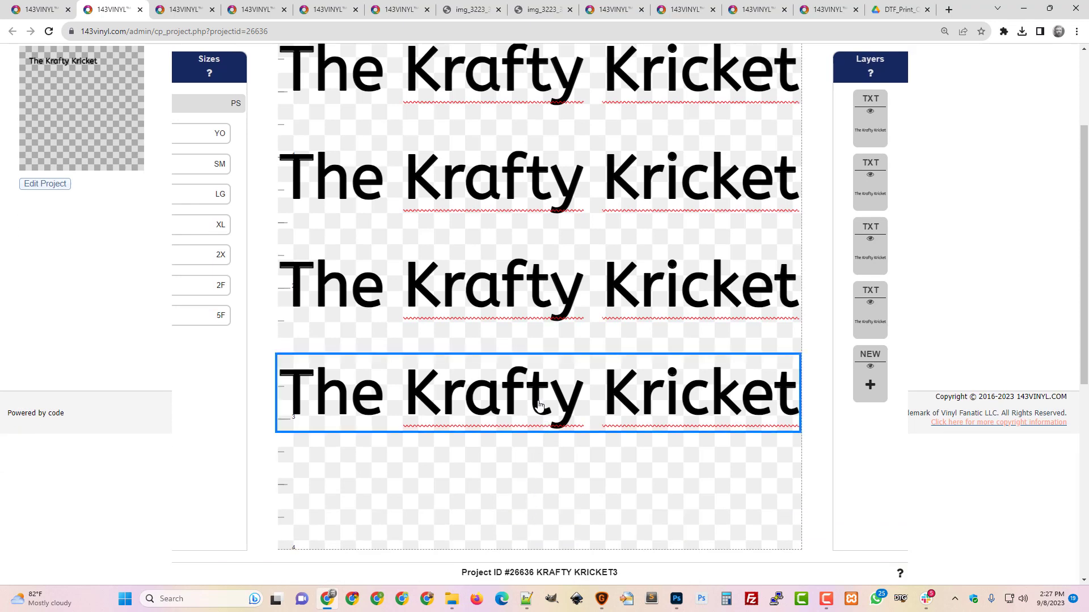
left_click(539, 344)
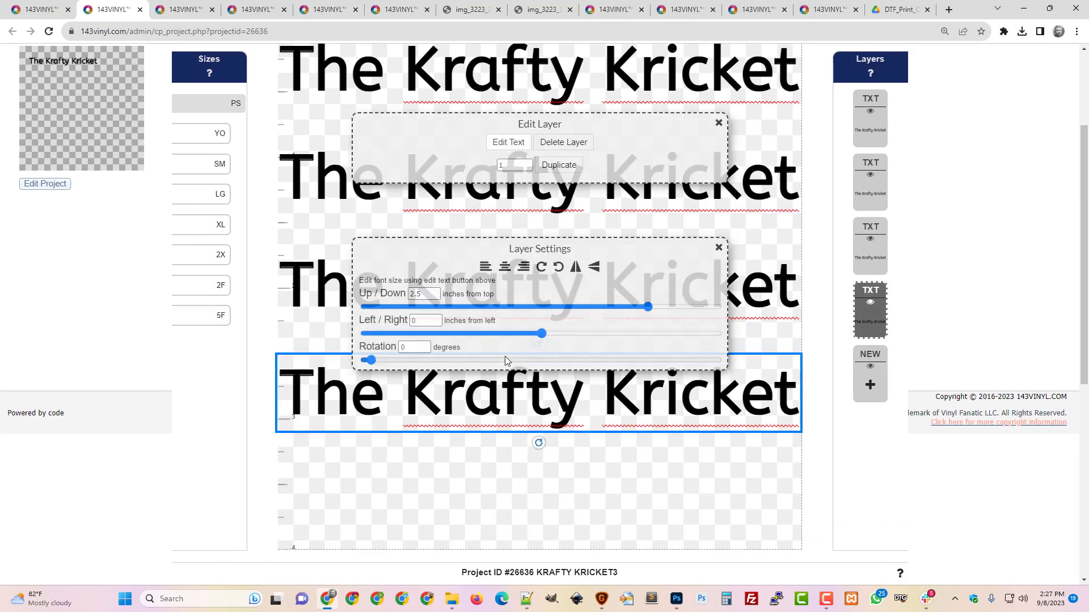
left_click(434, 292)
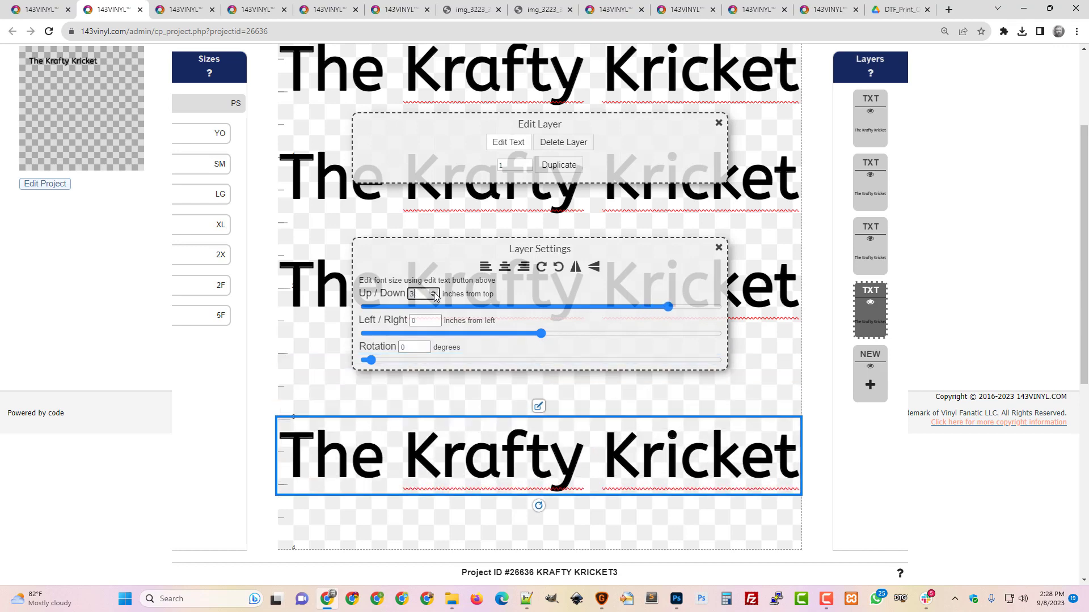
left_click(719, 248)
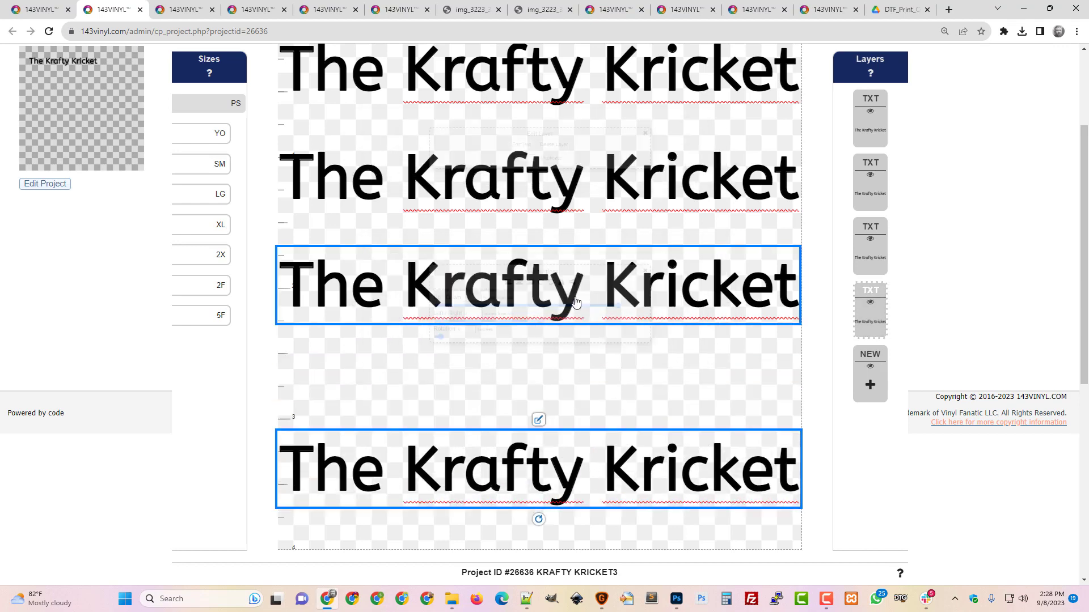
Set the third text line's vertical position to 2 inches from the top
left_click(559, 303)
left_click(539, 233)
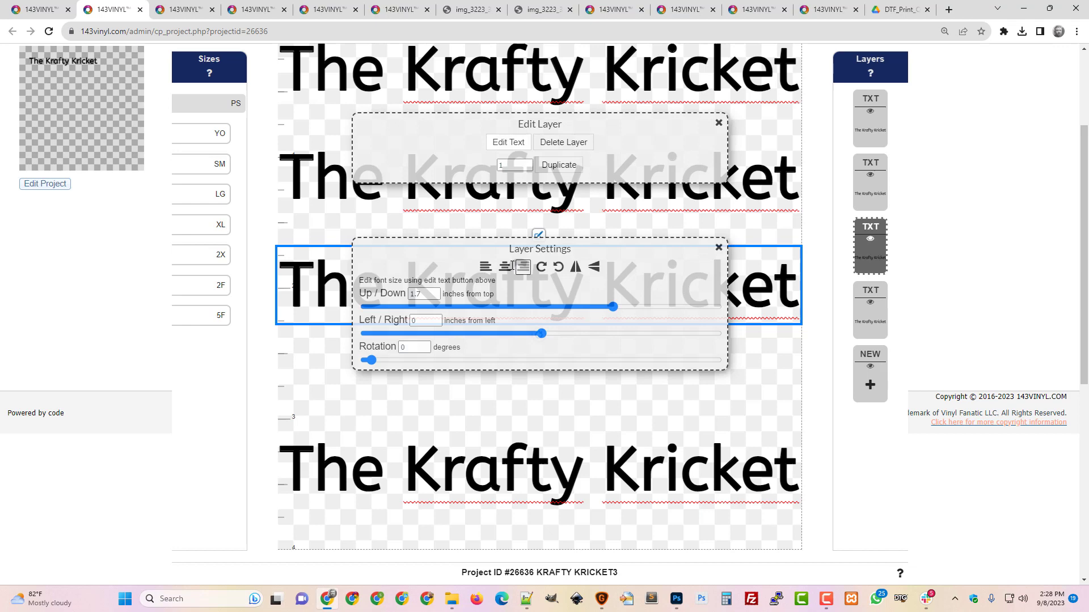
left_click(433, 292)
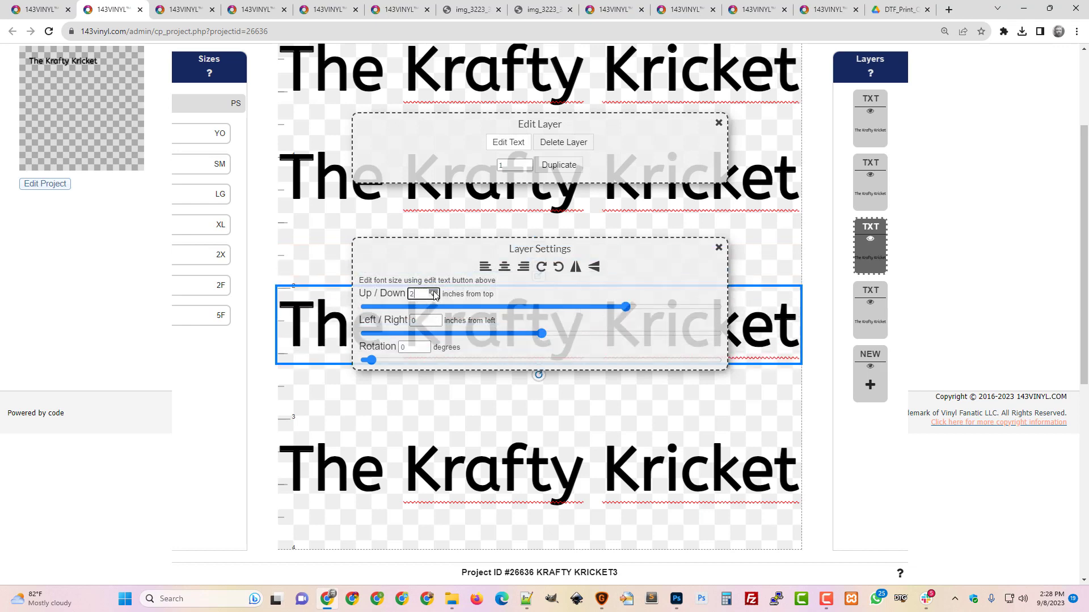
left_click(718, 248)
Move the second text line down to about 1 inch from the top, evening out the spacing
left_click(572, 191)
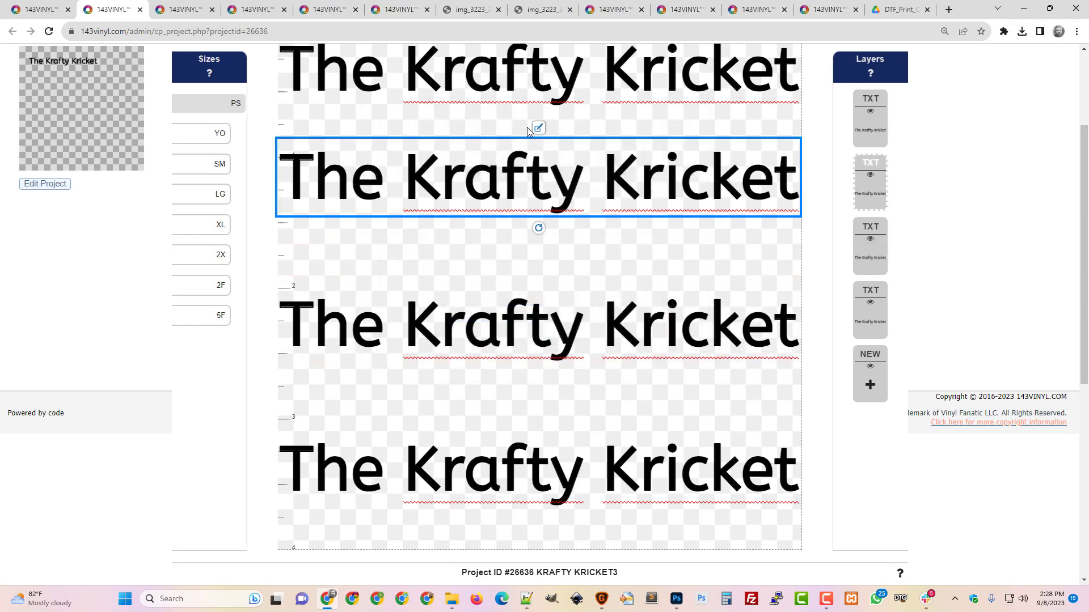
left_click(537, 127)
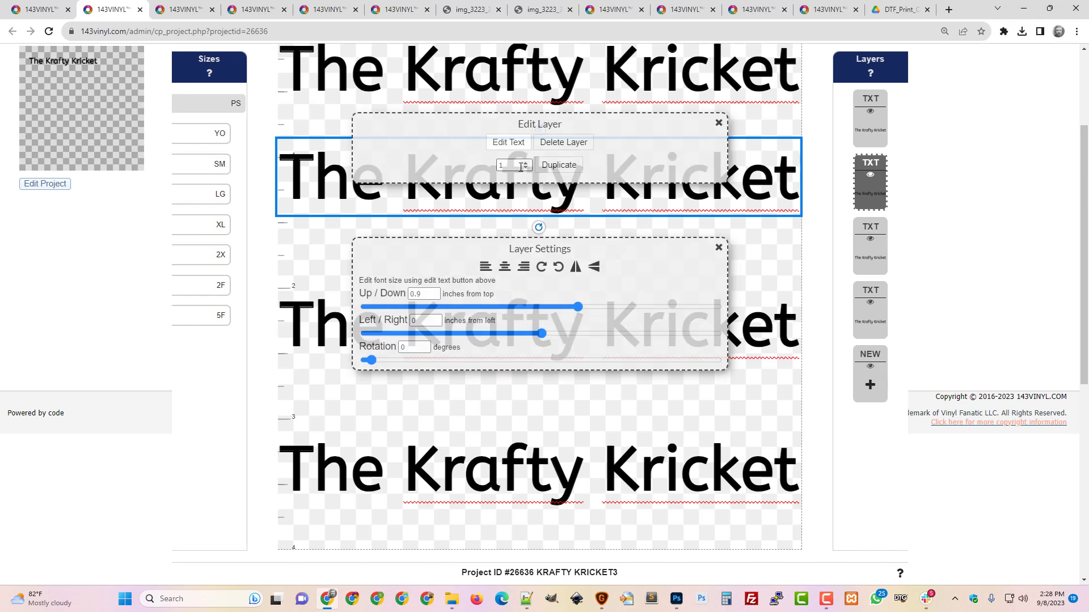
left_click(434, 292)
left_click(742, 368)
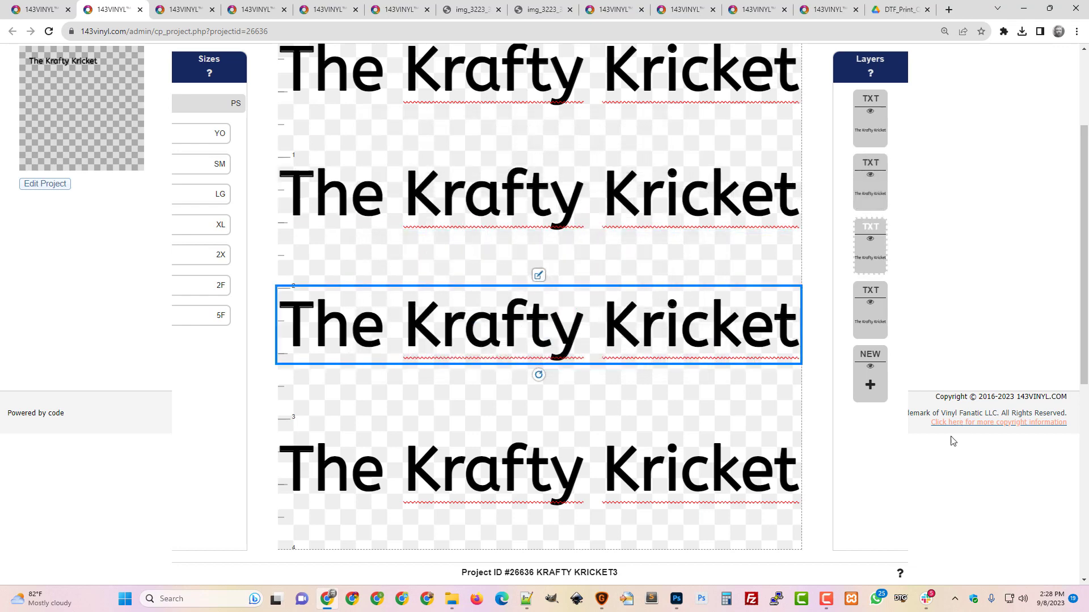
Save the KRAFTY KRICKET3 project and bring up its proof
scroll(880, 486, "down", 3)
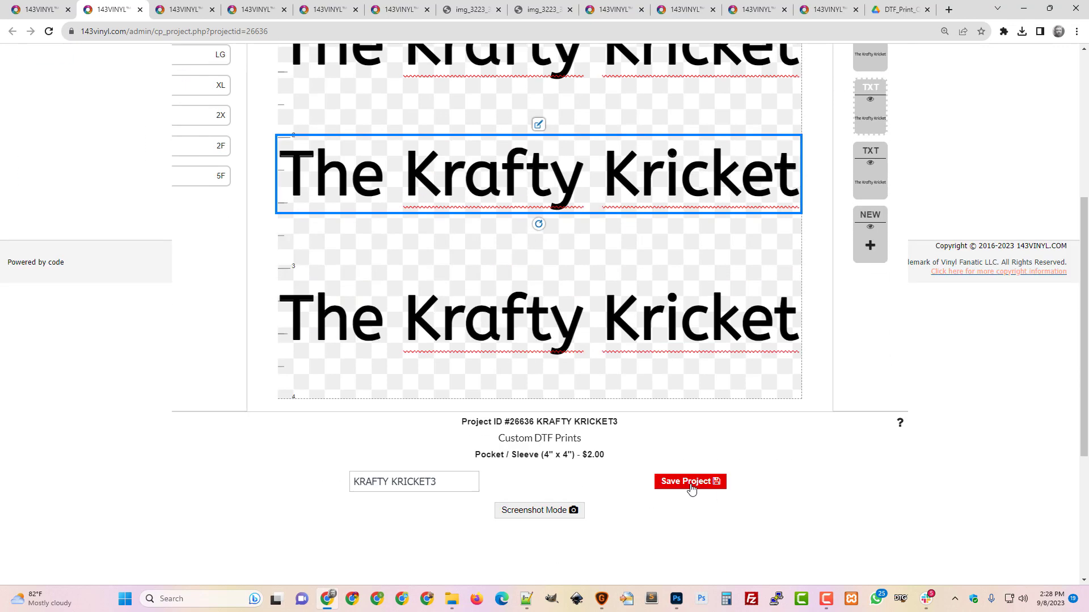
left_click(690, 485)
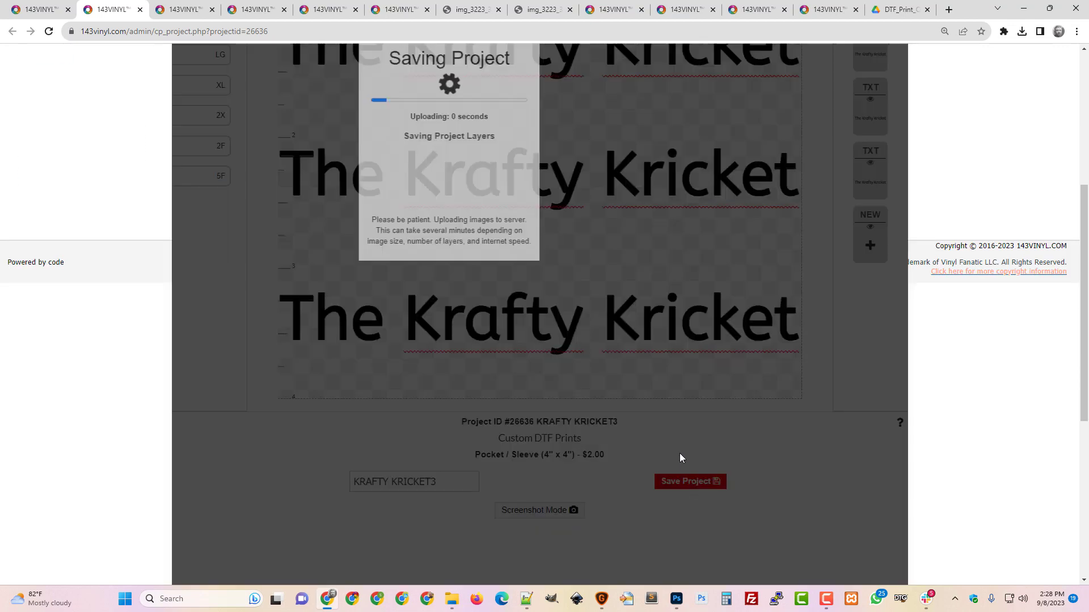
scroll(529, 228, "down", 5)
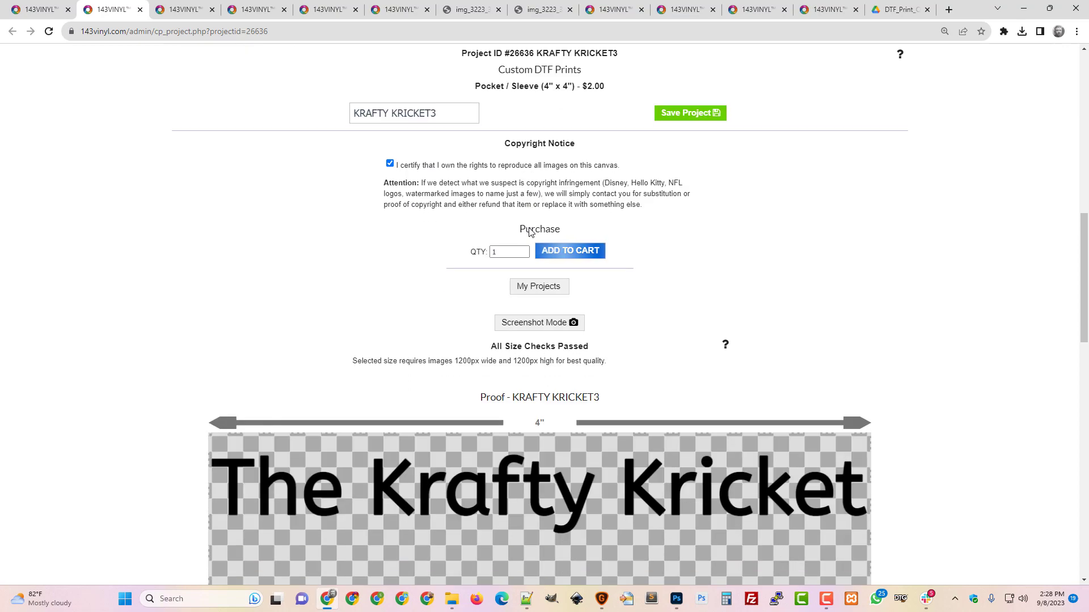
Return to the prints list and open the 10" x 10" KRAFTY KRICKET project for editing
left_click(40, 9)
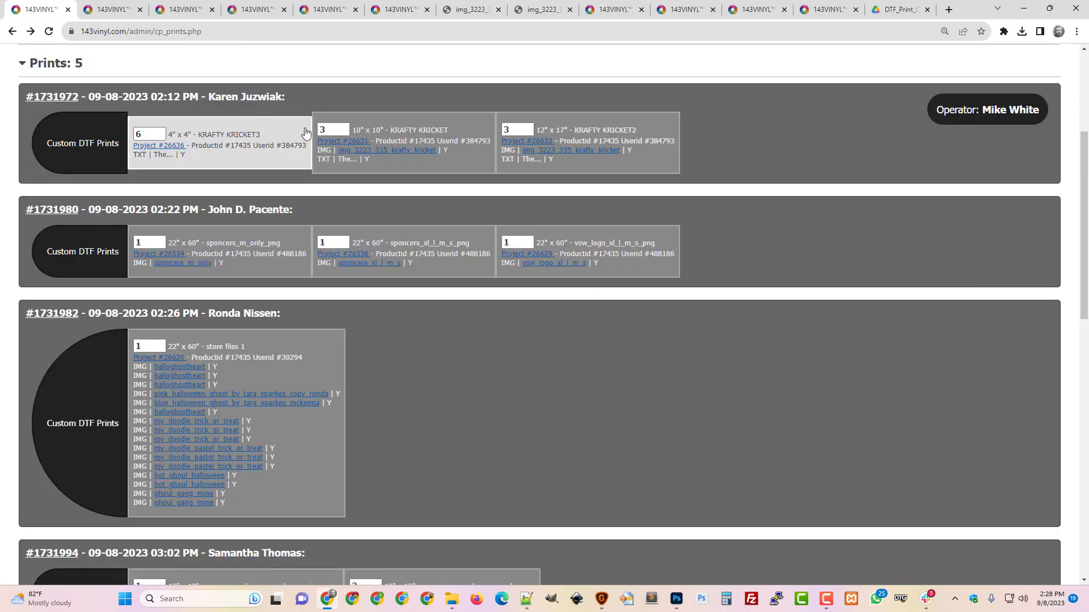
left_click(356, 142)
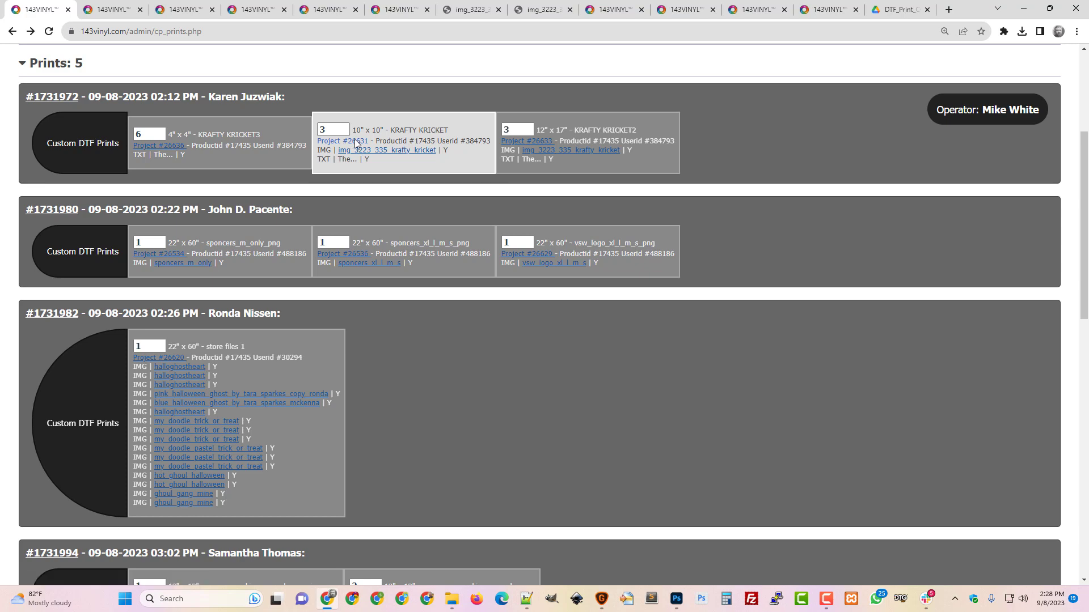
left_click(45, 335)
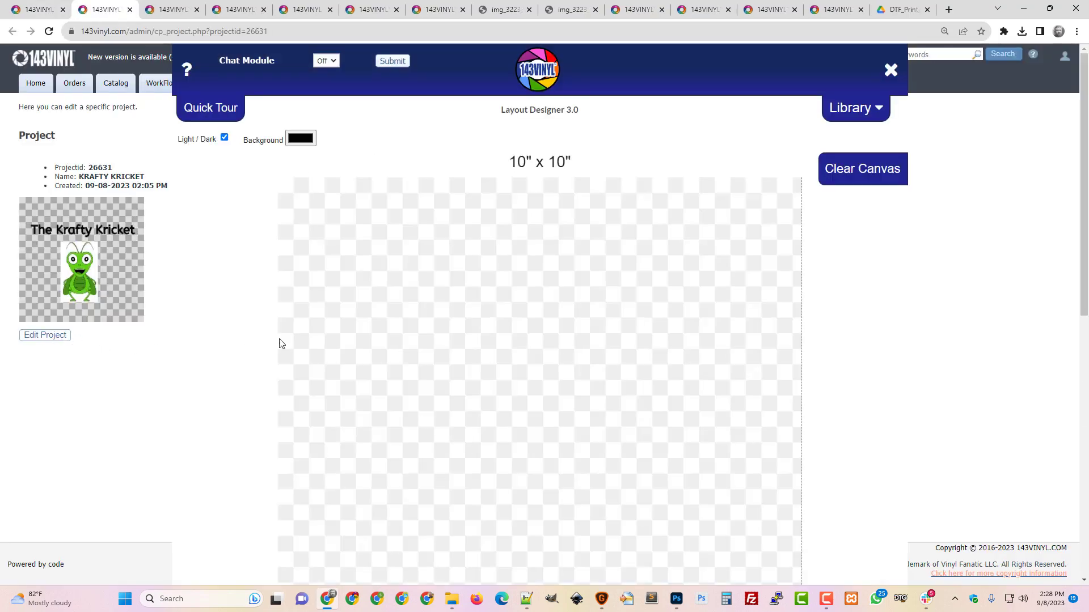
Enlarge the font of the "The Krafty Kricket" headline so the text is about 9.5 inches wide
scroll(503, 323, "down", 2)
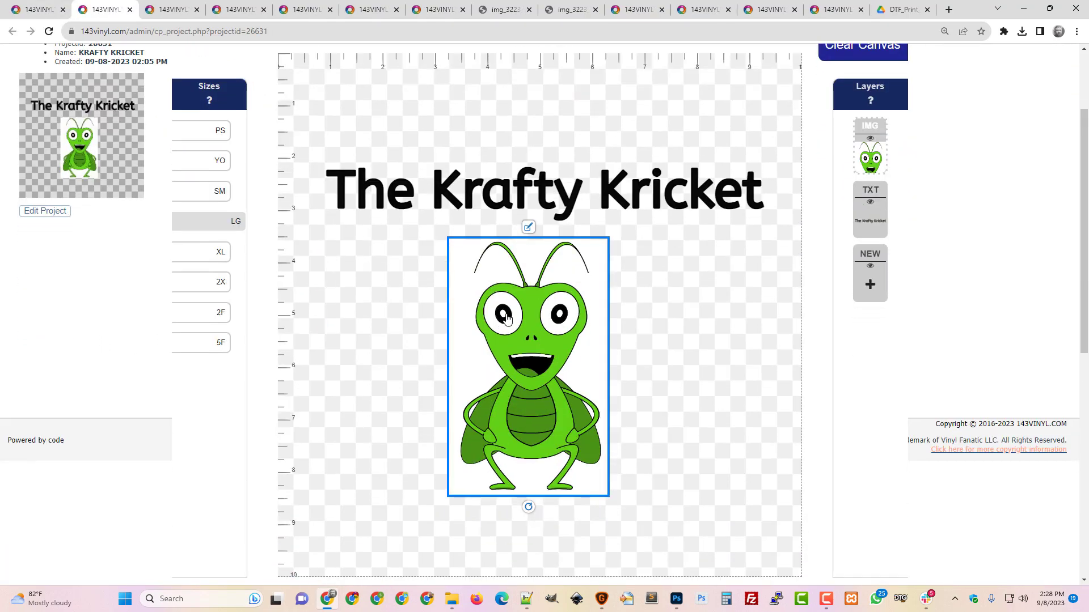
left_click(590, 197)
left_click(545, 147)
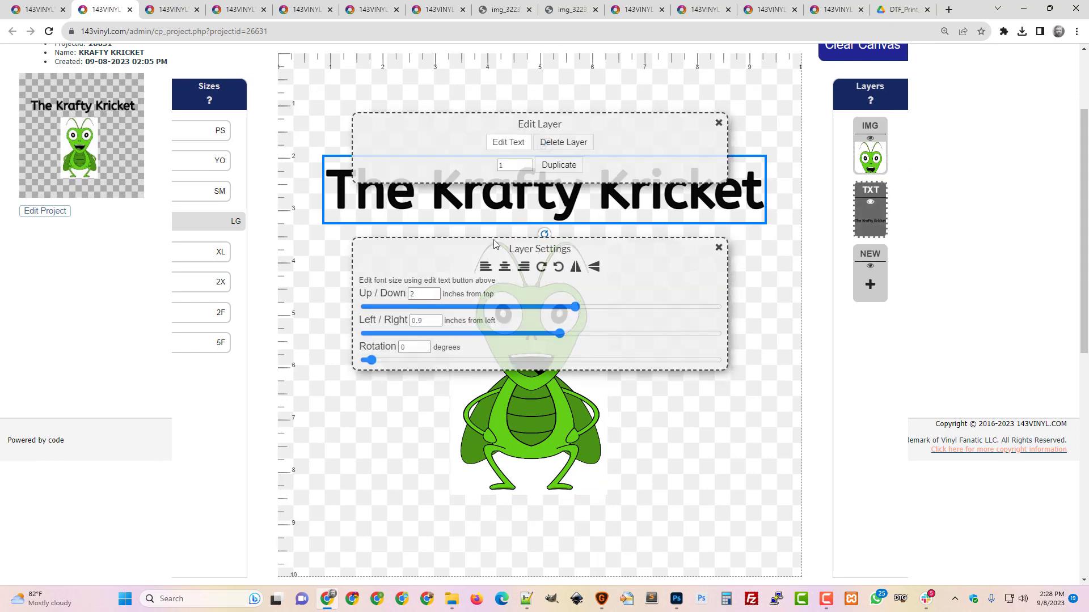
left_click(434, 291)
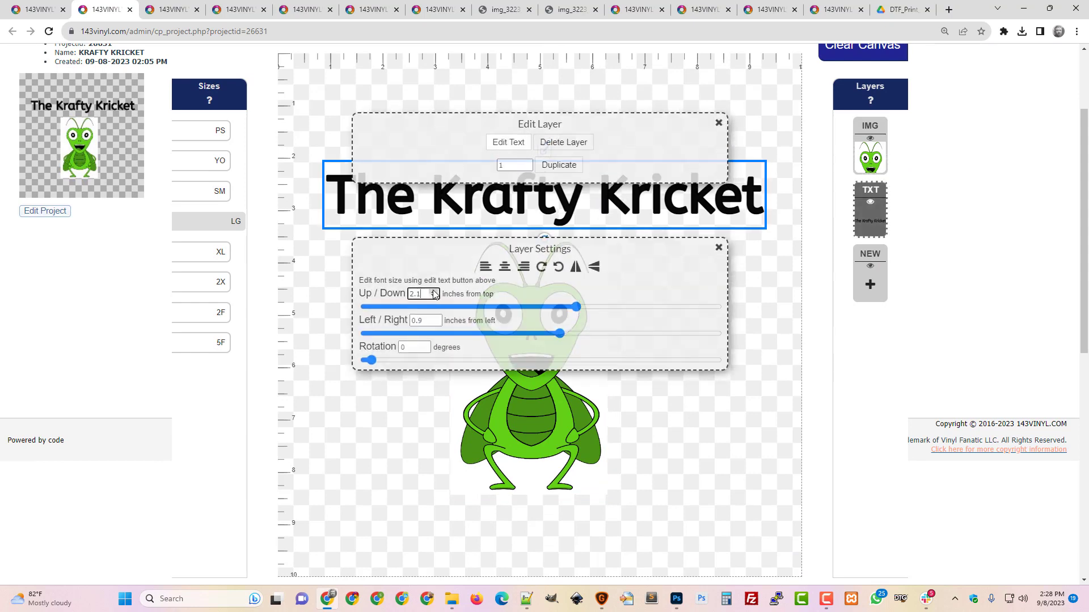
left_click(434, 296)
left_click(502, 143)
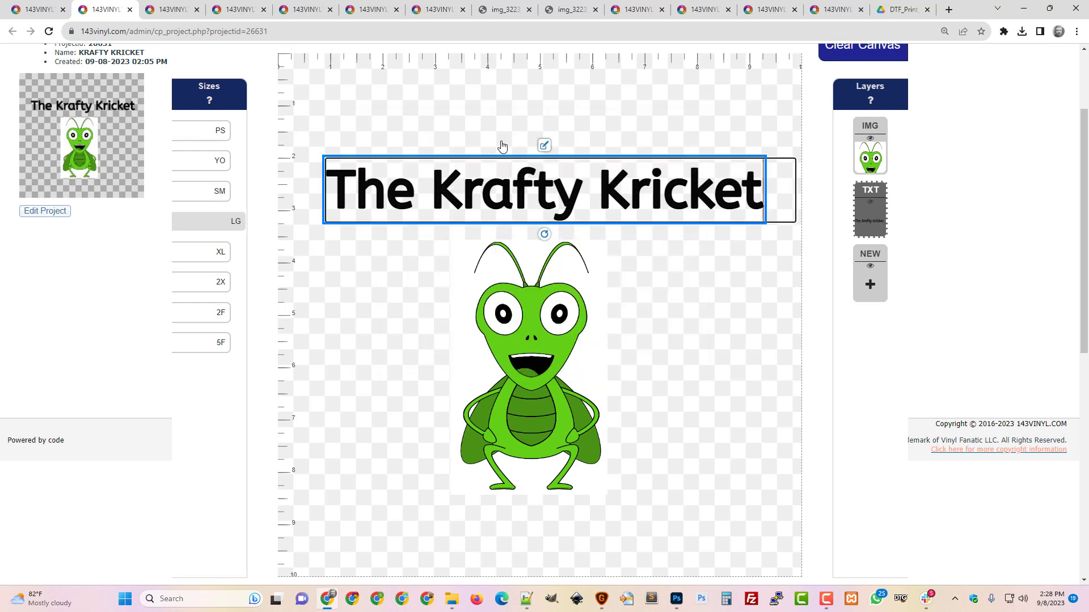
left_click(483, 293)
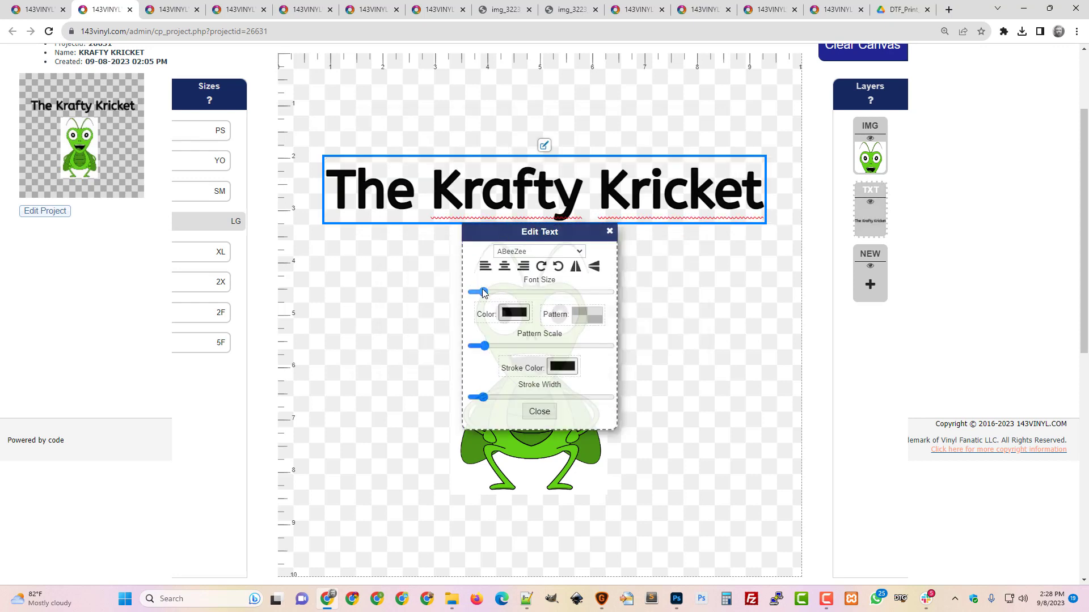
key("Right")
key("Right")
key("Right")
key("Right")
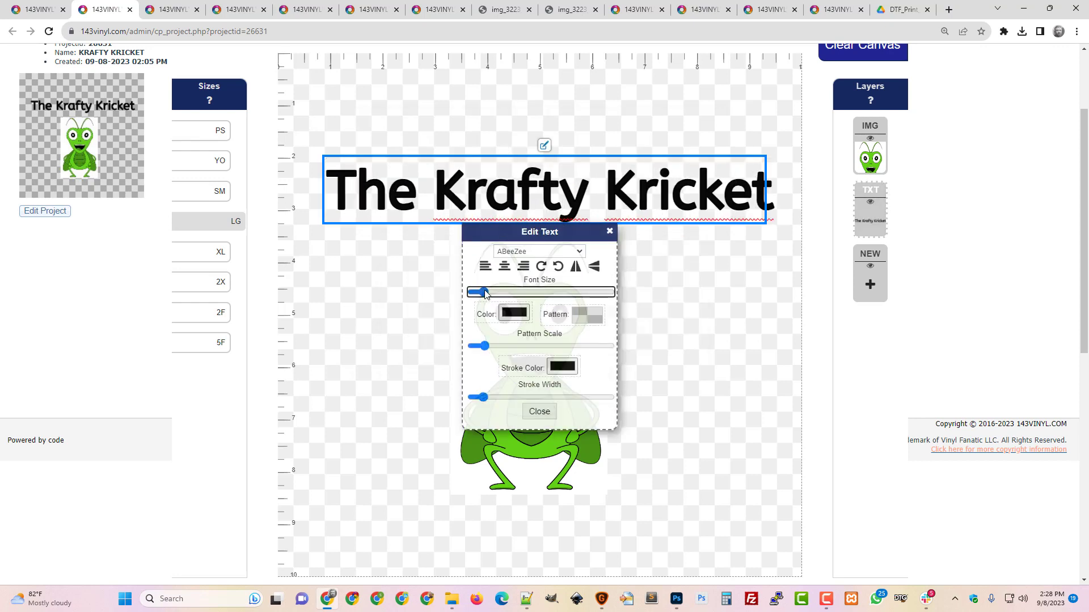
key("Right")
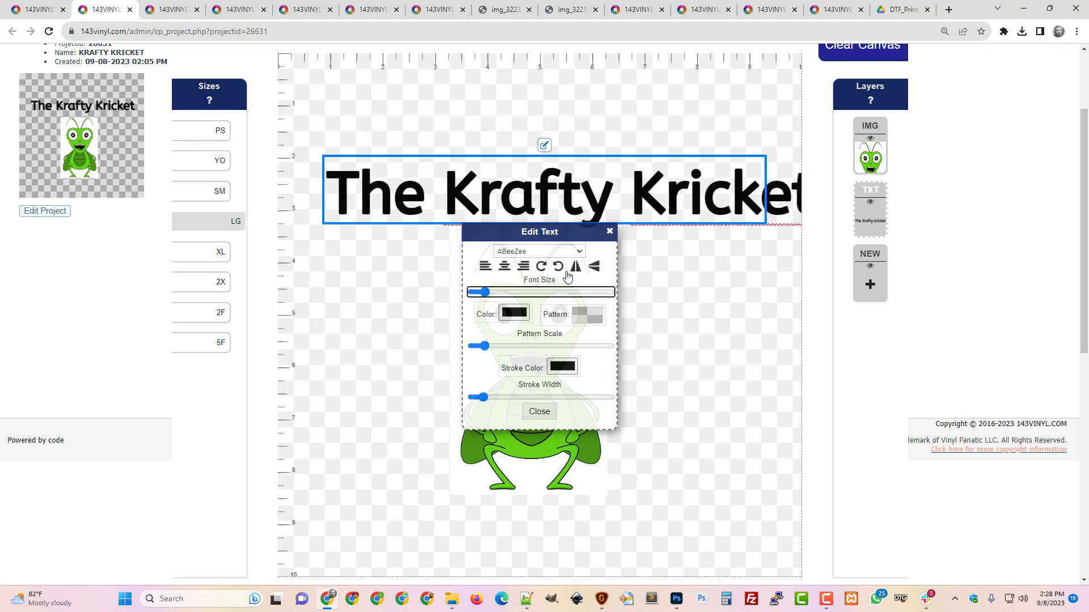
Enlarge the headline to nearly the full 10-inch canvas width and position it about 0.1 inch from the canvas's top and left edges
left_click_drag(672, 206, 640, 138)
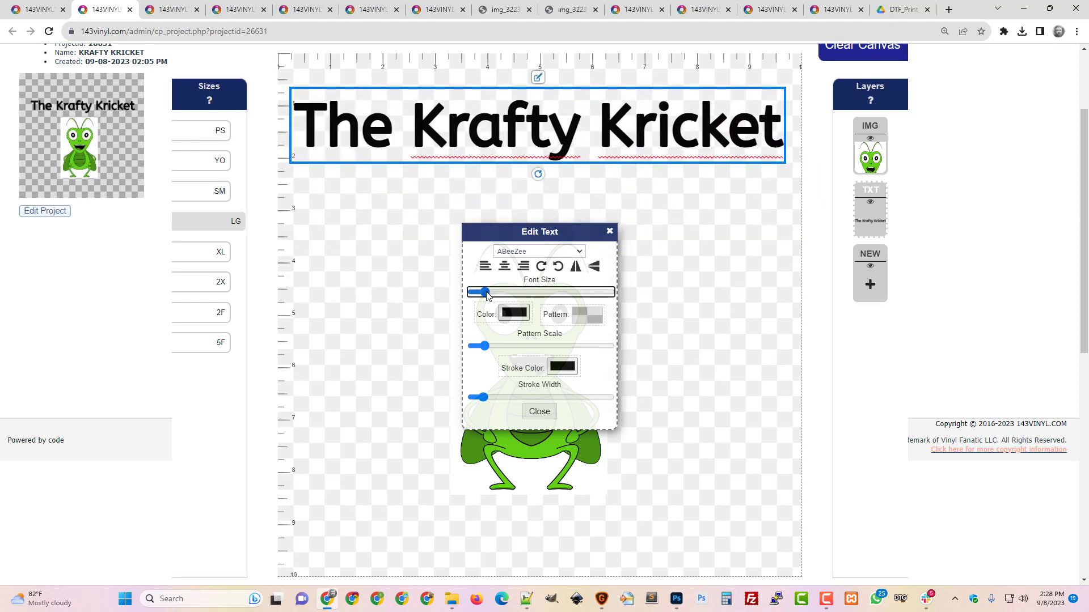
key("Right")
key("Right")
key("Right")
key("Right")
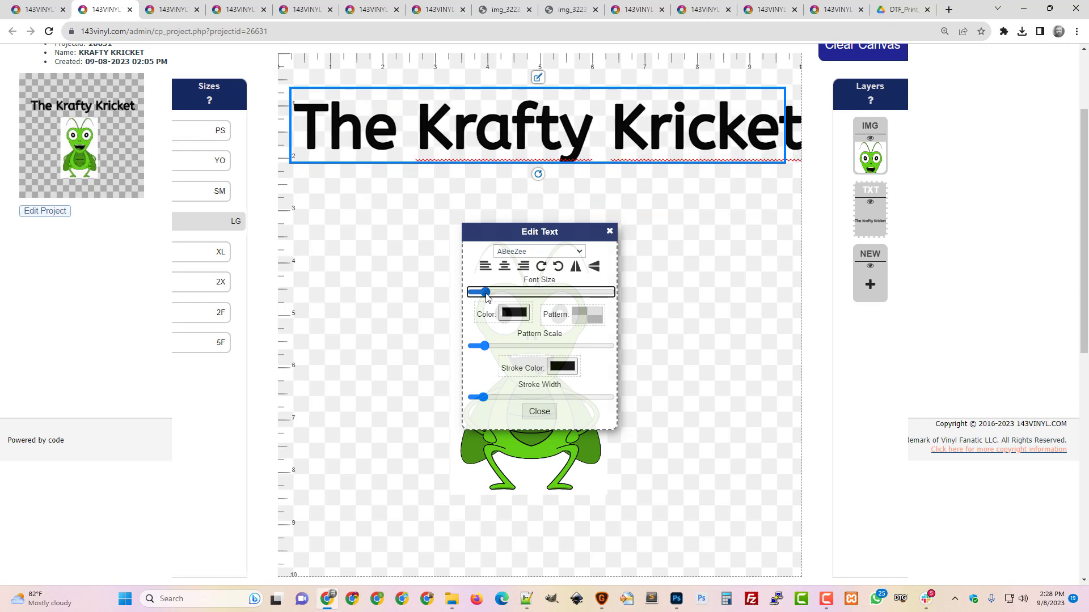
left_click_drag(558, 132, 547, 102)
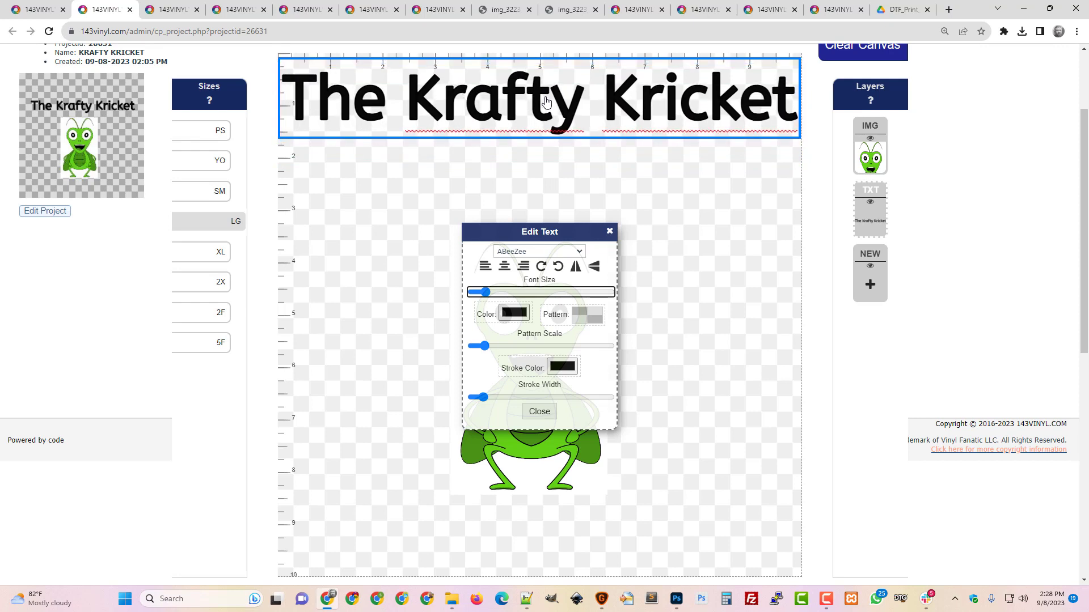
left_click(609, 232)
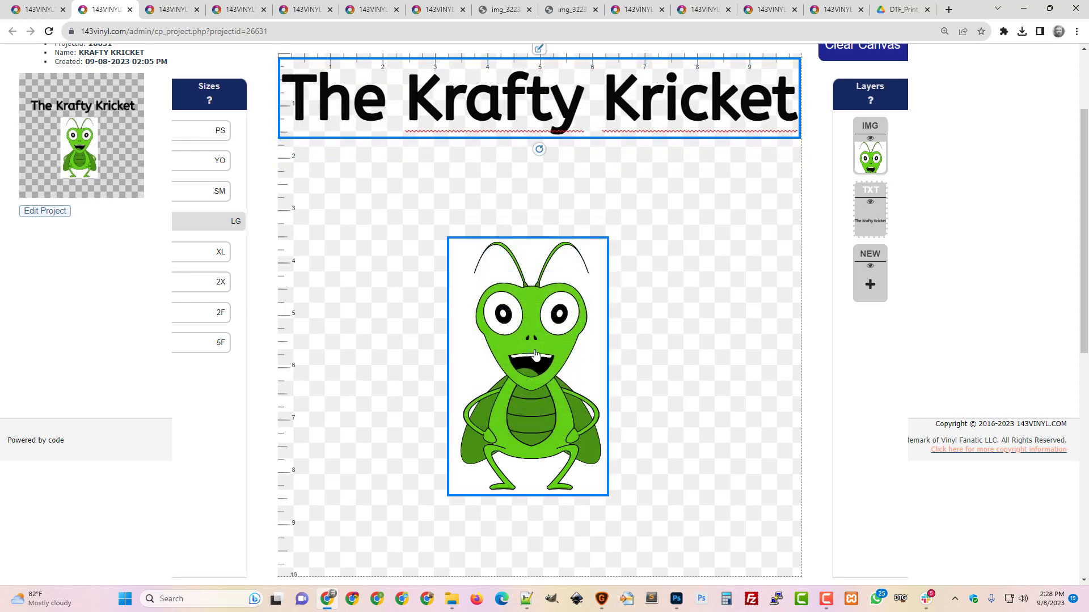
Move the cricket image up beneath the headline to about 2.6 inches from the top, and center the headline horizontally
left_click_drag(535, 355, 544, 309)
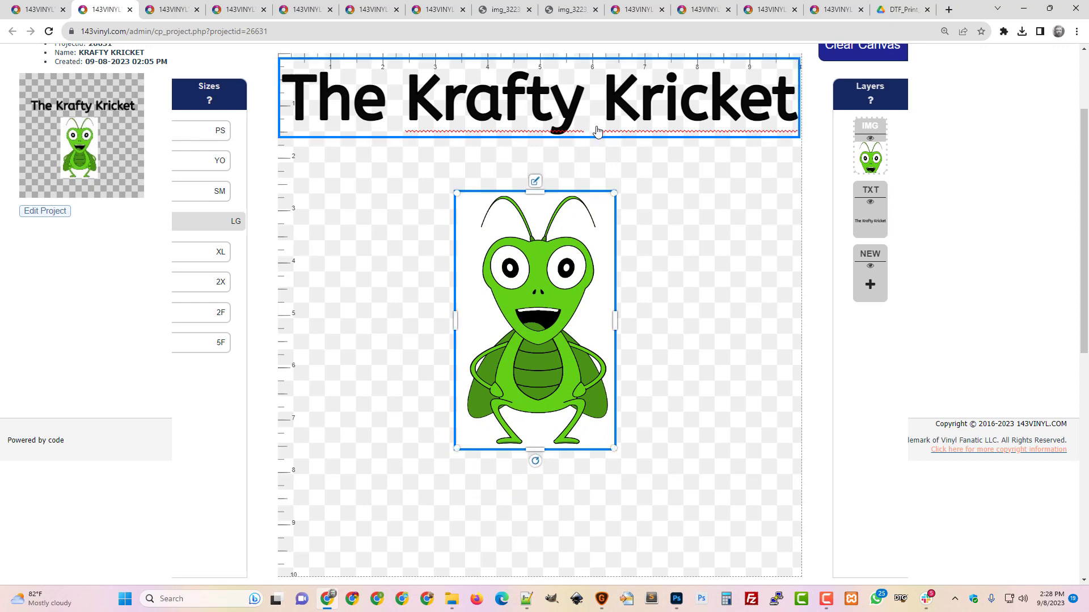
left_click(562, 123)
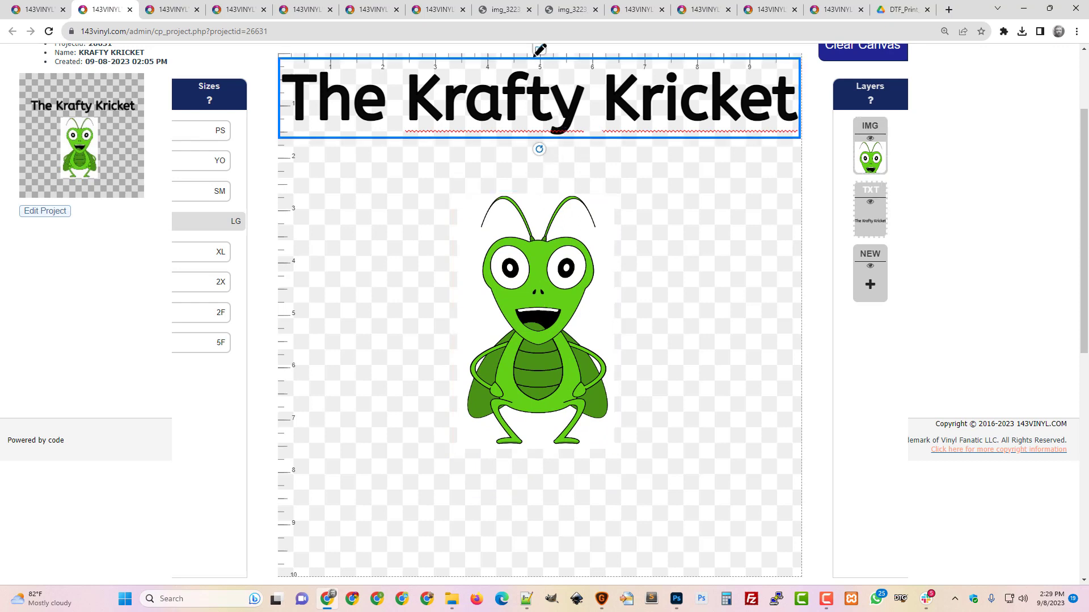
left_click(538, 50)
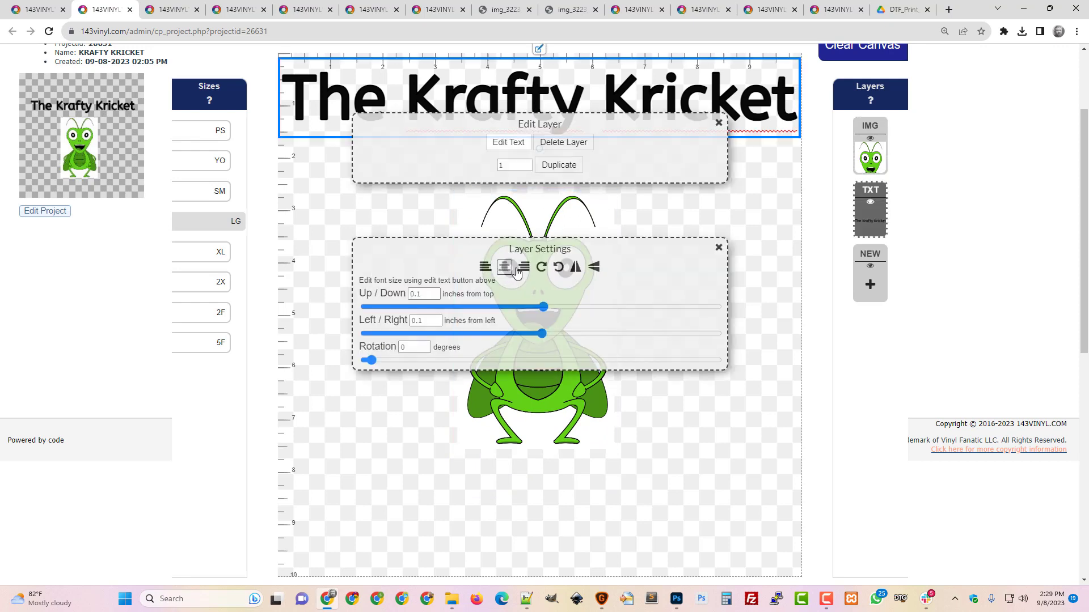
left_click(719, 122)
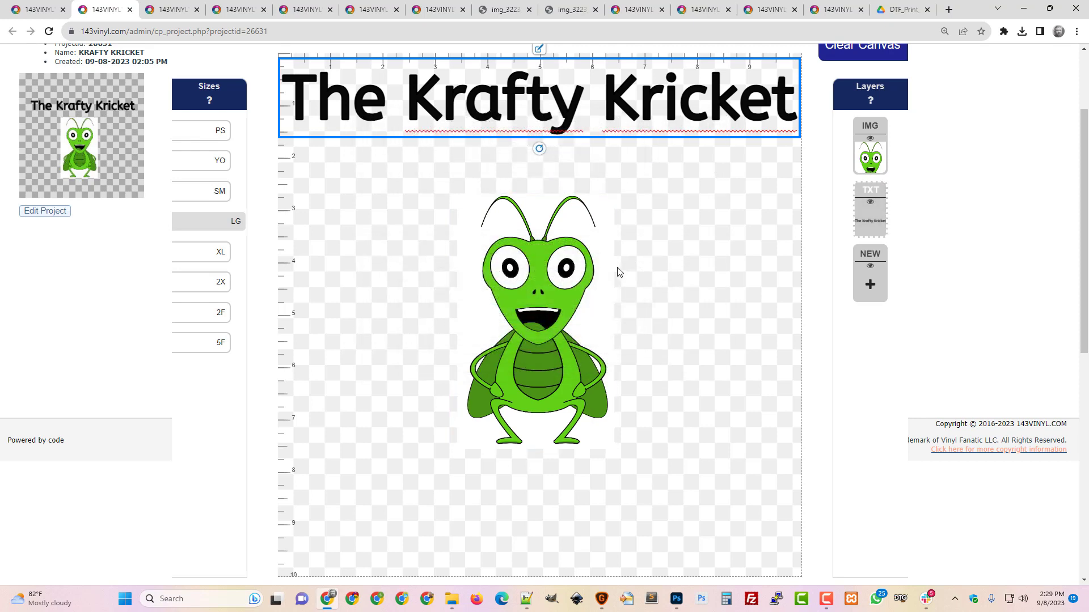
Return to the prints list and open the cricket image of the 10" x 10" KRAFTY KRICKET project in its own tab
left_click(563, 286)
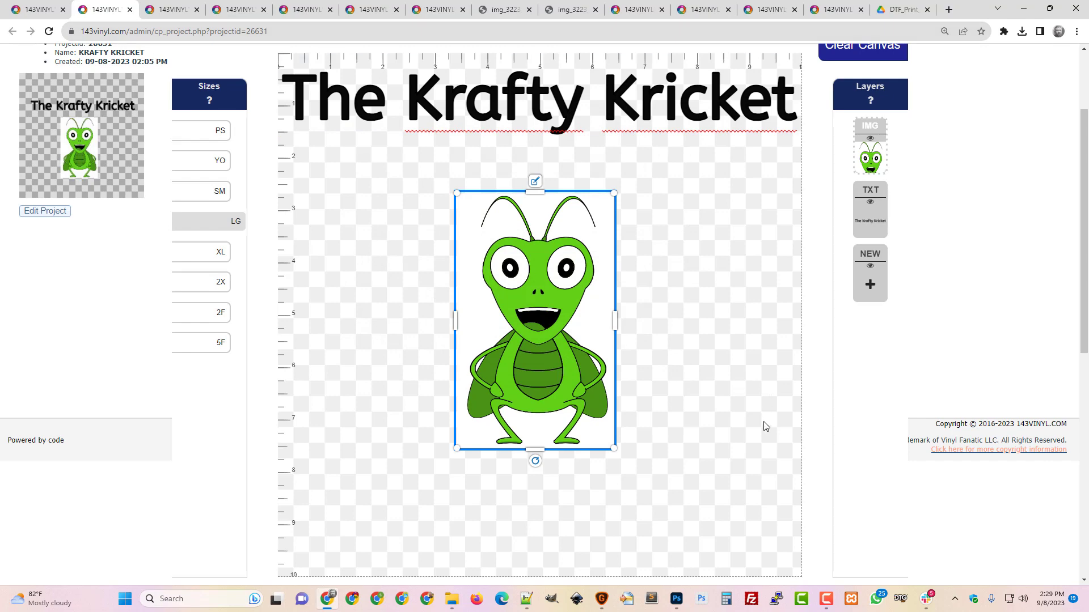
scroll(764, 428, "down", 4)
scroll(737, 453, "up", 4)
scroll(690, 482, "down", 3)
left_click(697, 507)
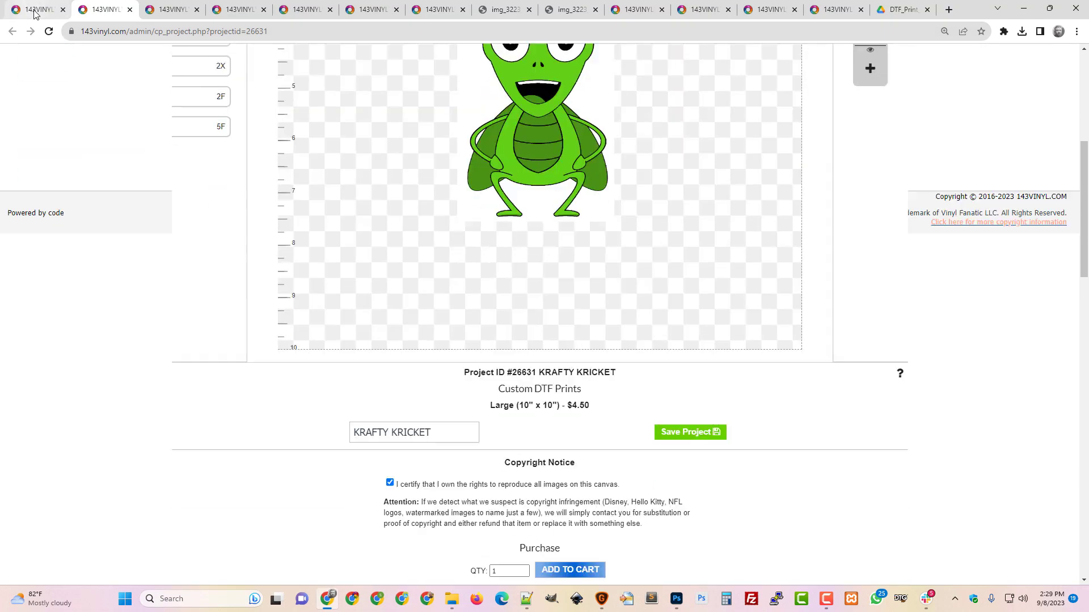
left_click(35, 12)
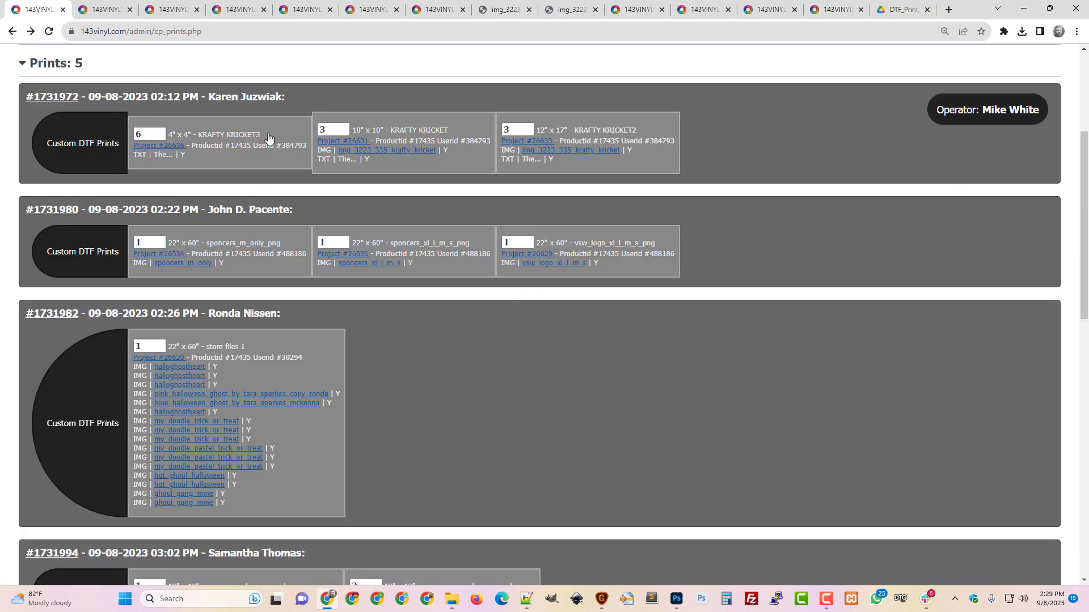
middle_click(397, 151)
left_click(154, 9)
right_click(162, 9)
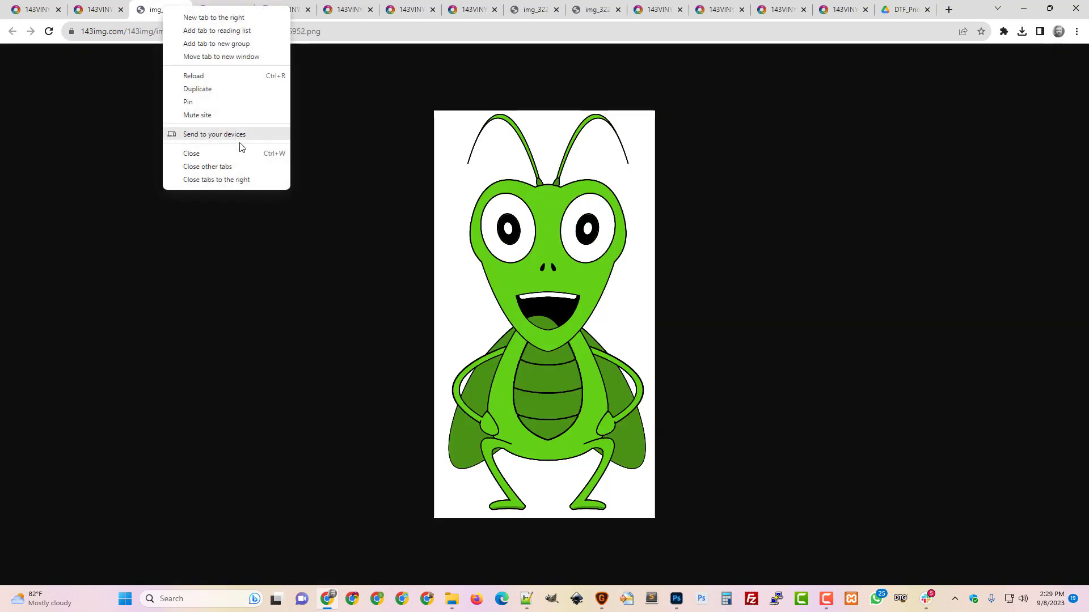
left_click(485, 229)
Save the cricket image to the 1_Image_fixes folder as krafty_kricket.png
right_click(485, 230)
left_click(513, 253)
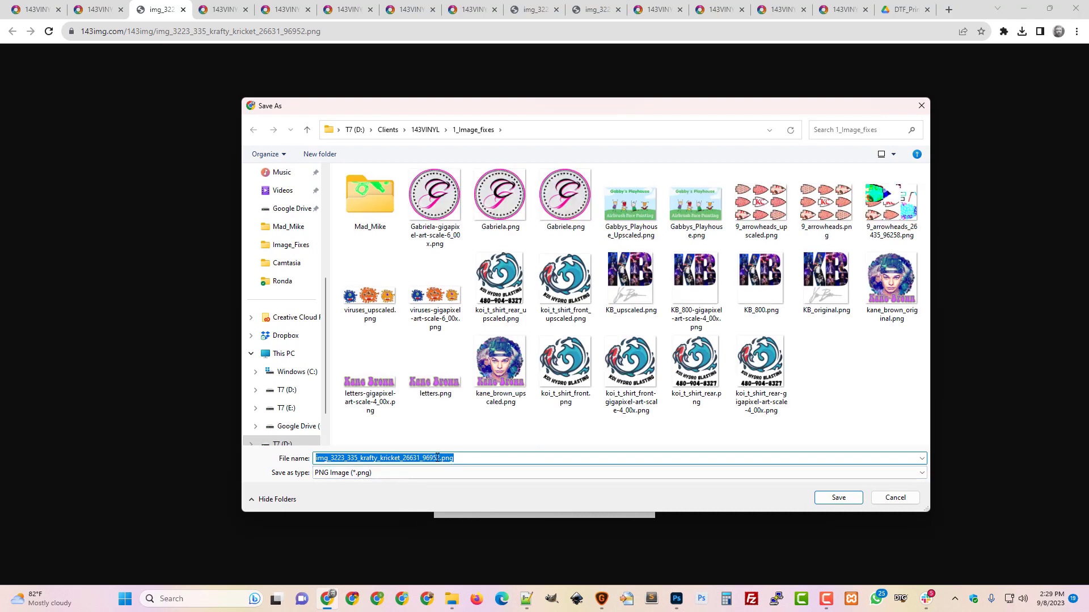
left_click_drag(440, 458, 168, 424)
type("krafty_kricket")
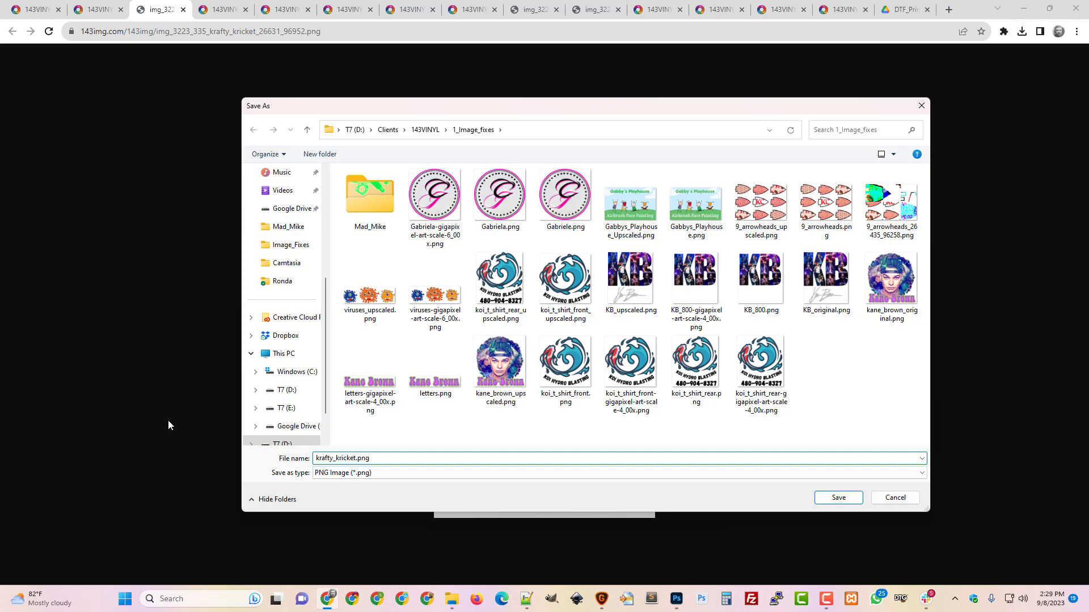
key("Return")
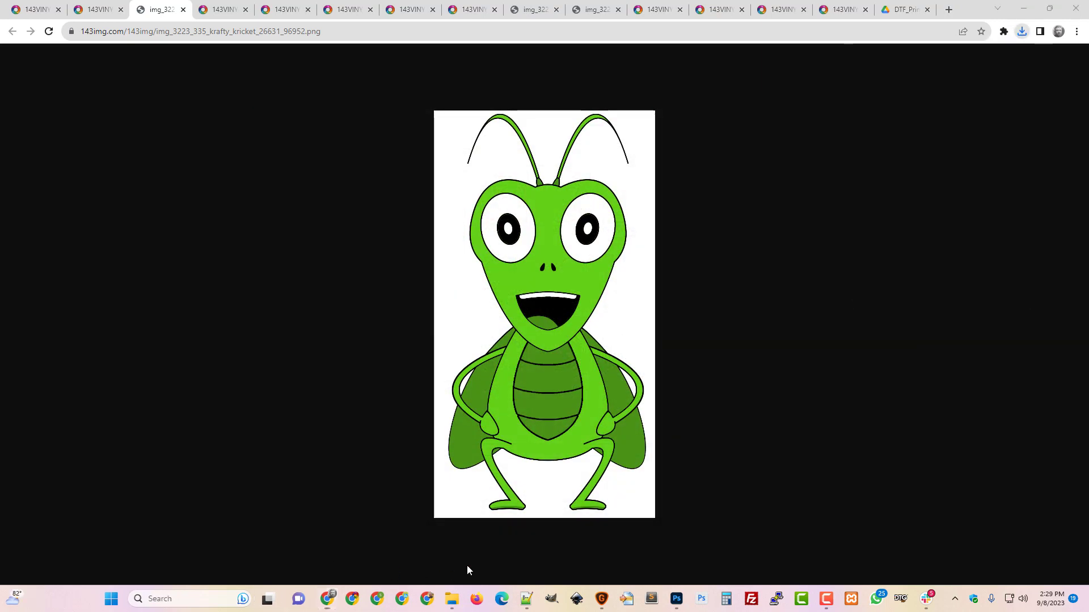
Switch to File Explorer and locate krafty_kricket.png in the 1_Image_fixes folder
left_click(430, 605)
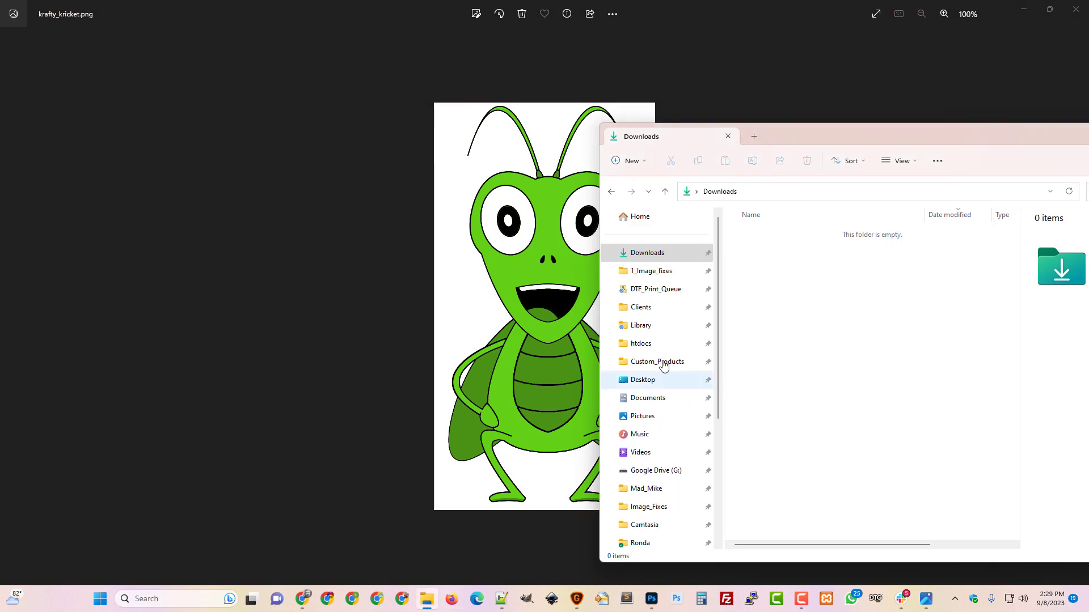
left_click(658, 272)
scroll(853, 382, "down", 5)
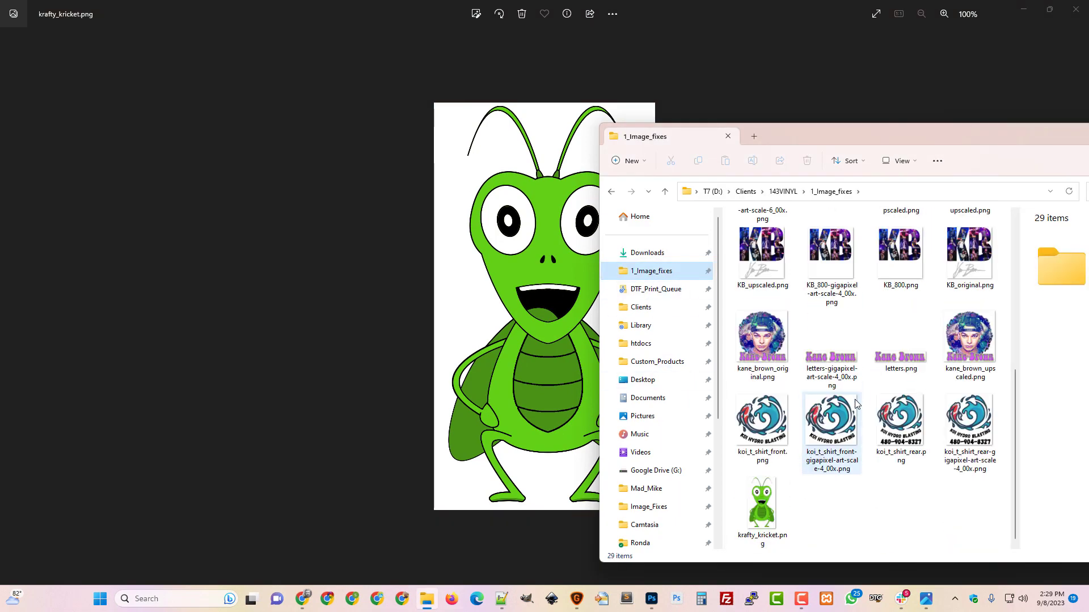
right_click(757, 496)
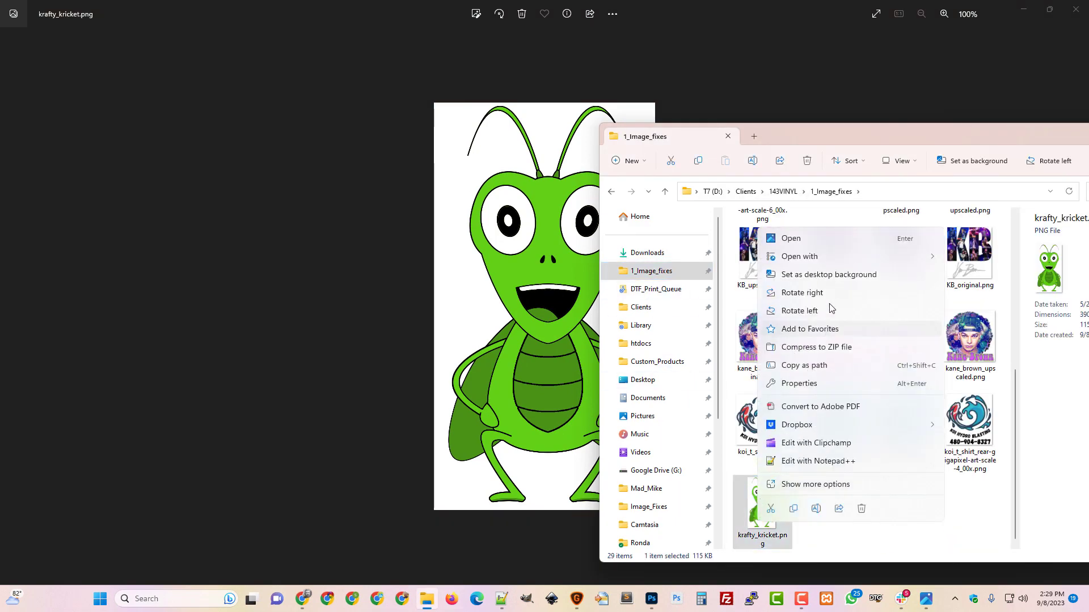
mouse_move(827, 264)
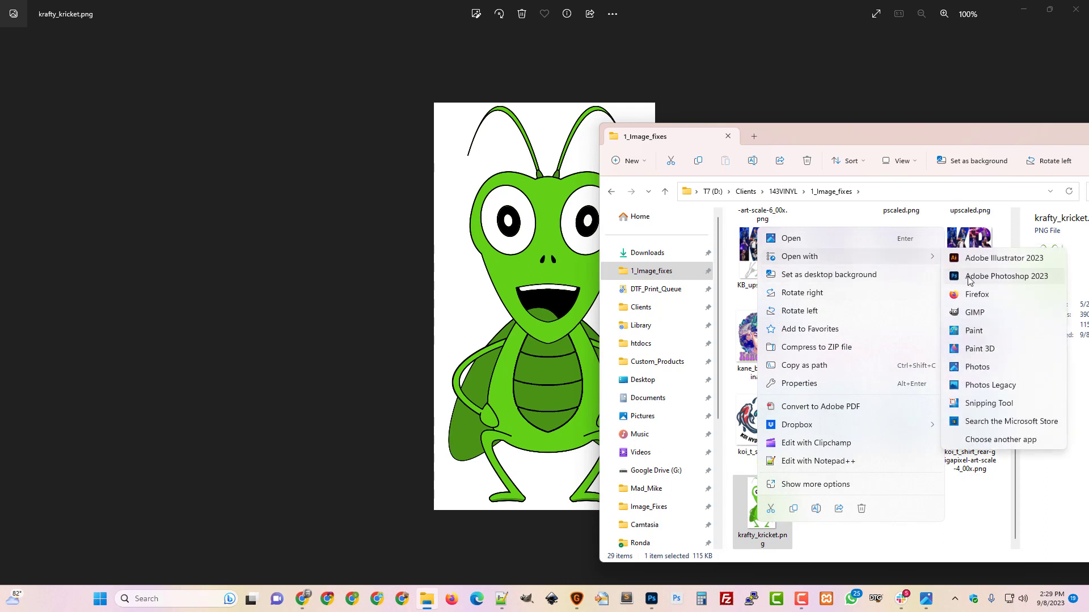
left_click(1024, 13)
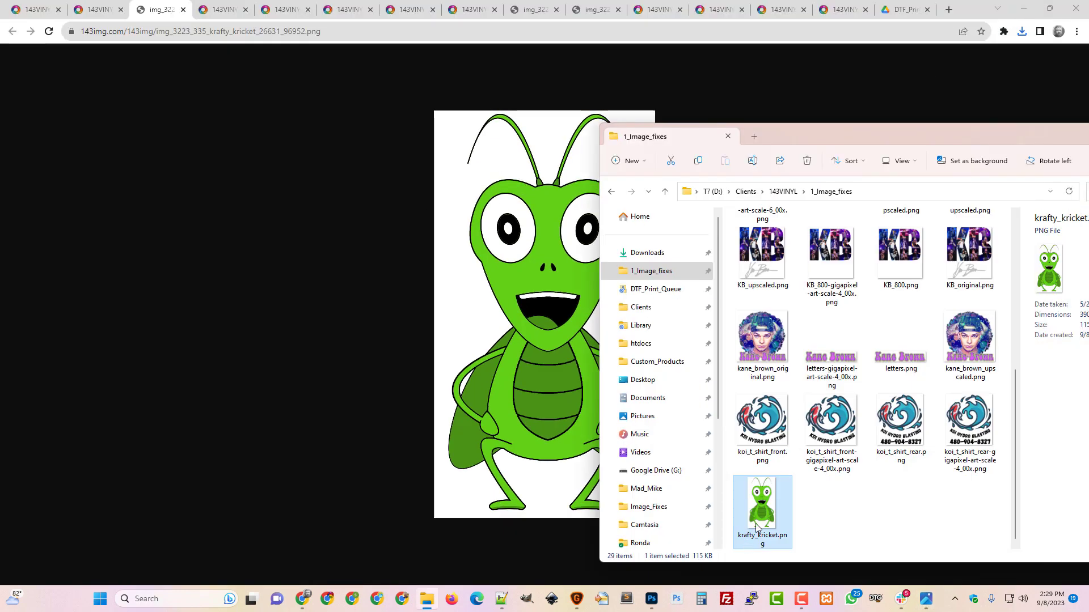
Open krafty_kricket.png in Photos, inspect the image at 110% and 100% zoom, and close the viewer windows
double_click(756, 523)
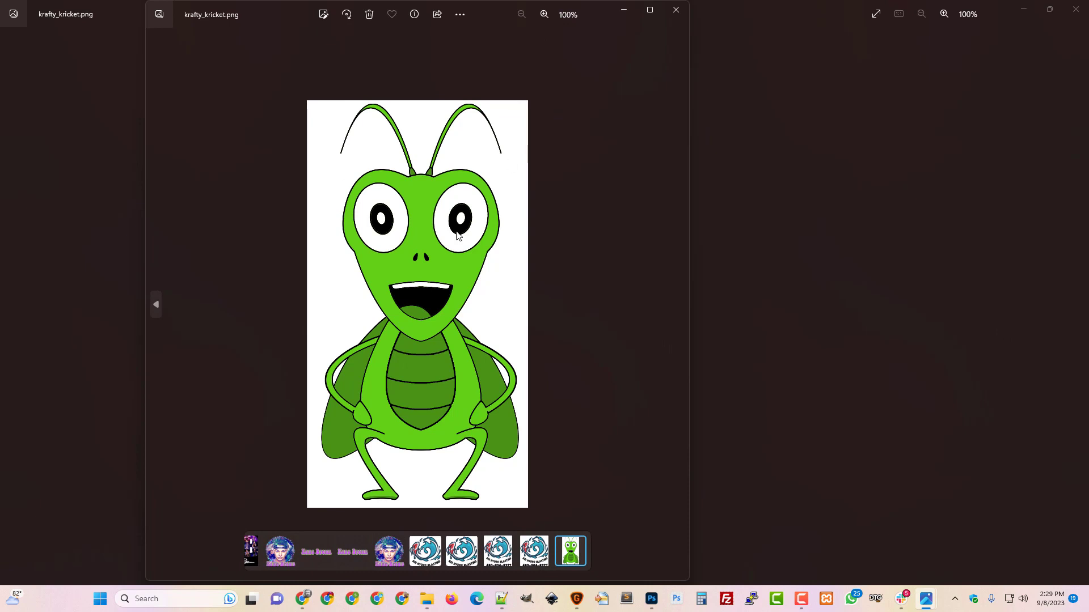
left_click(544, 14)
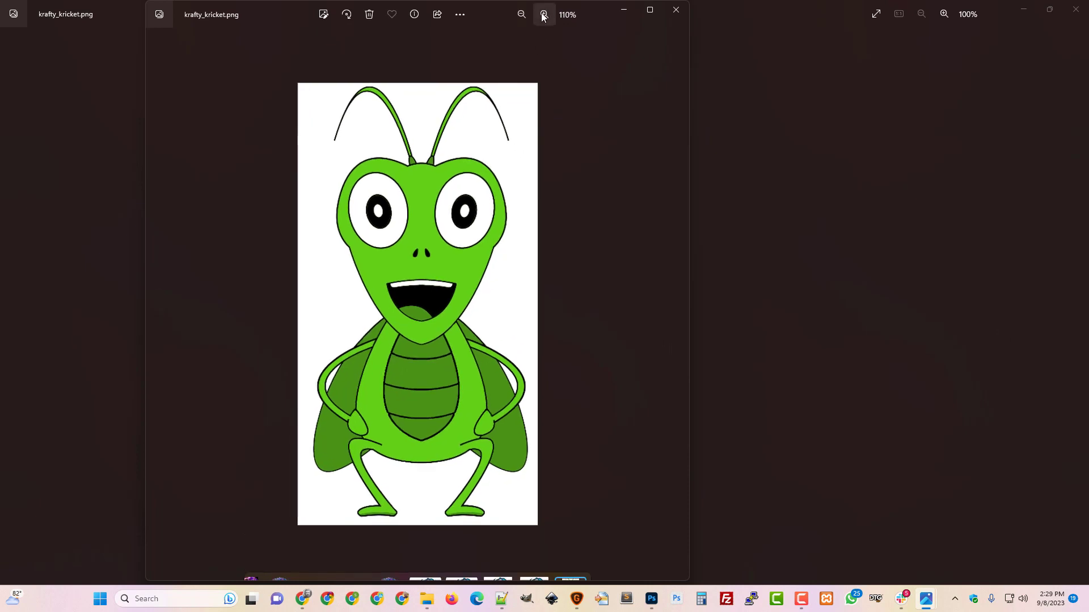
left_click(521, 14)
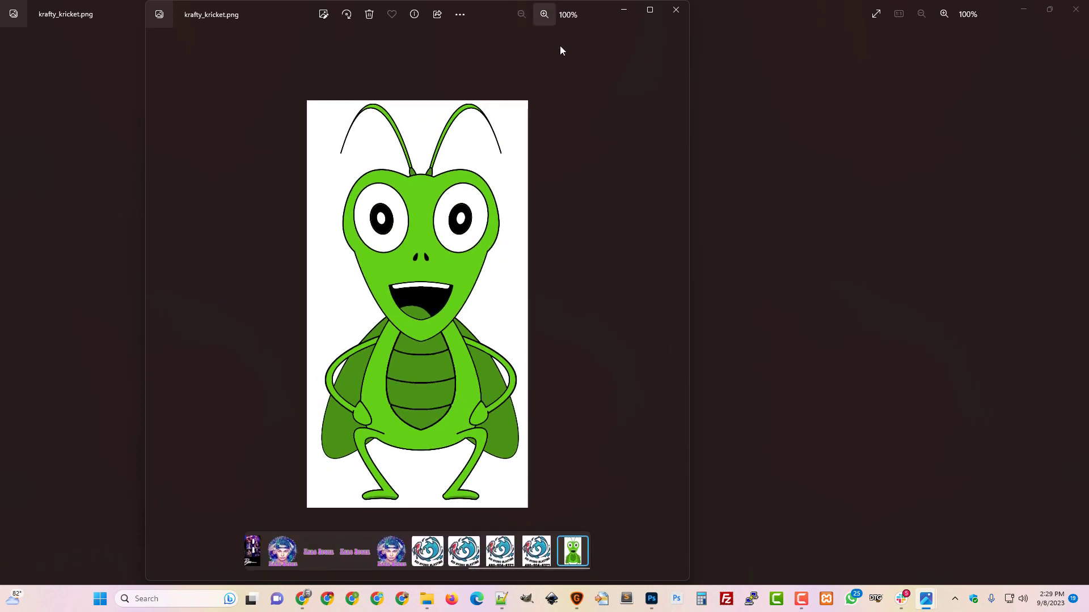
left_click(675, 18)
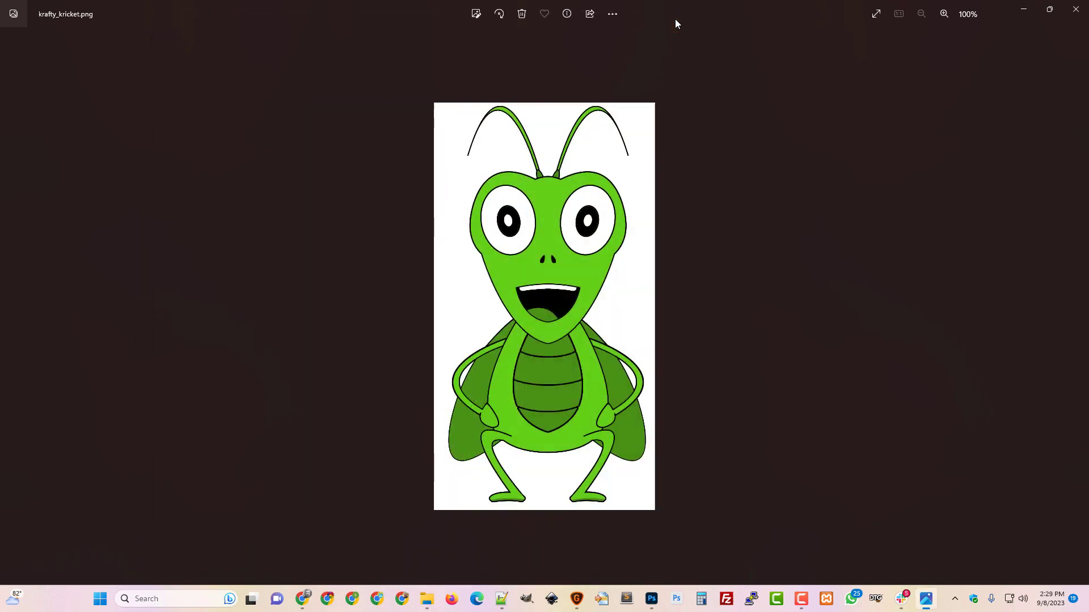
left_click(1075, 10)
Check the pixel dimensions of krafty_kricket.png in its file properties
right_click(765, 505)
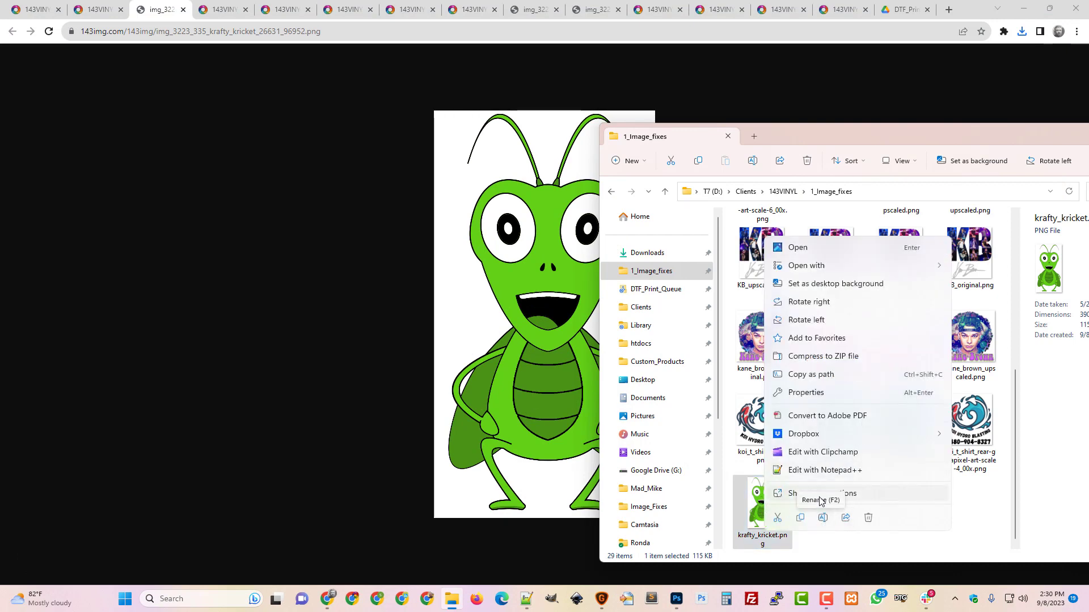
left_click(816, 395)
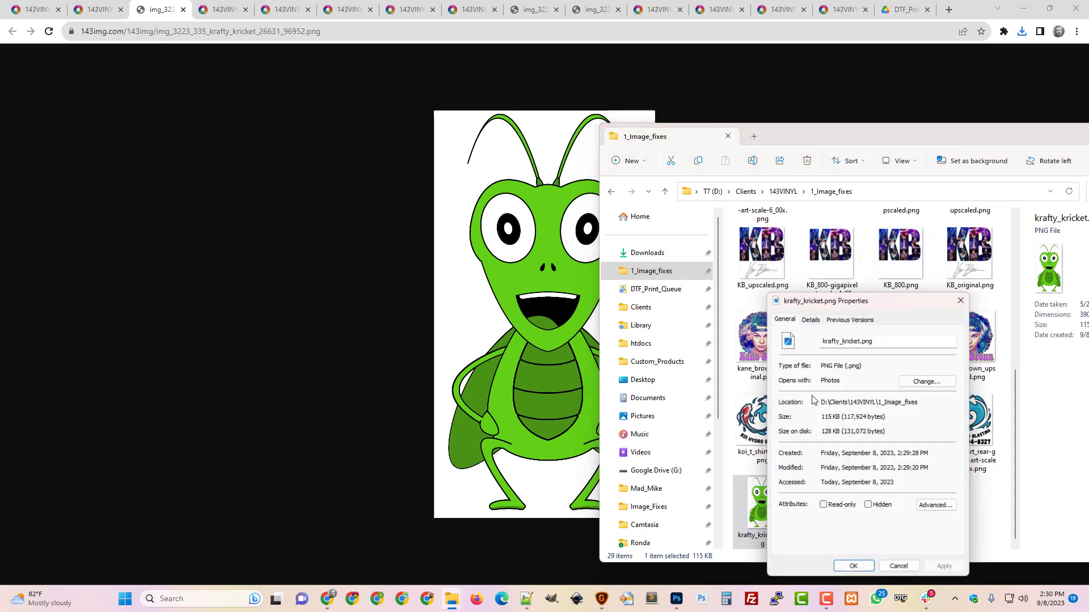
left_click(814, 320)
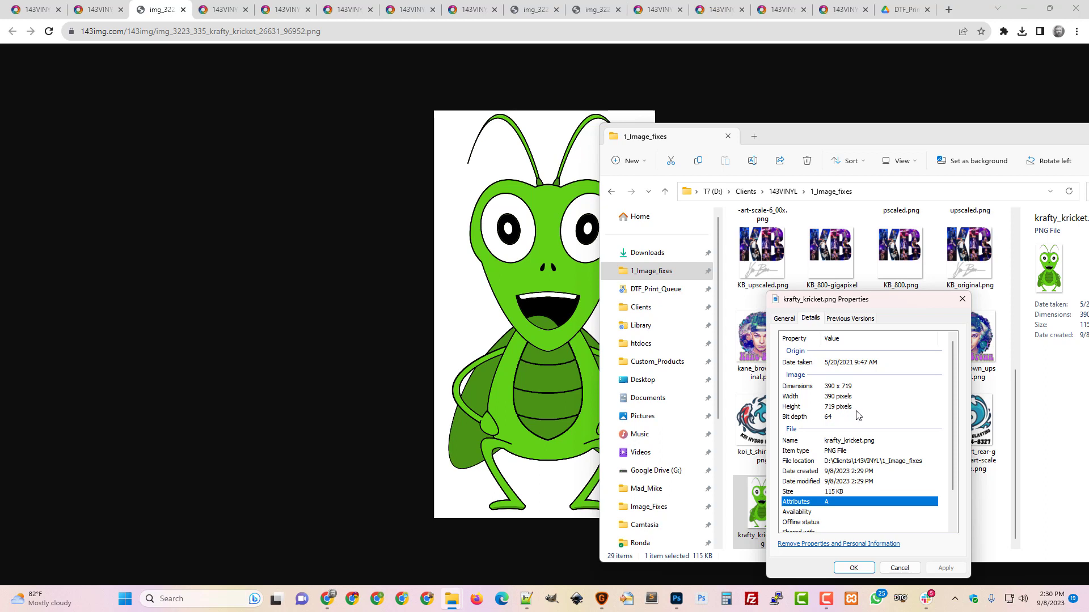
left_click(905, 569)
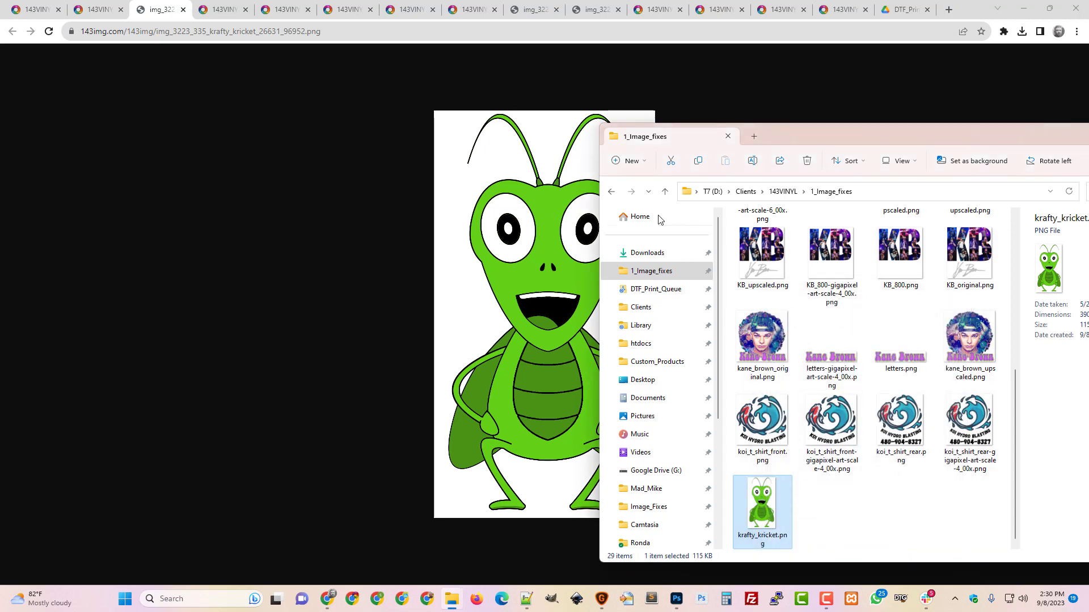
Open krafty_kricket.png from the 1_Image_fixes folder in Adobe Photoshop 2023
right_click(777, 486)
mouse_move(860, 256)
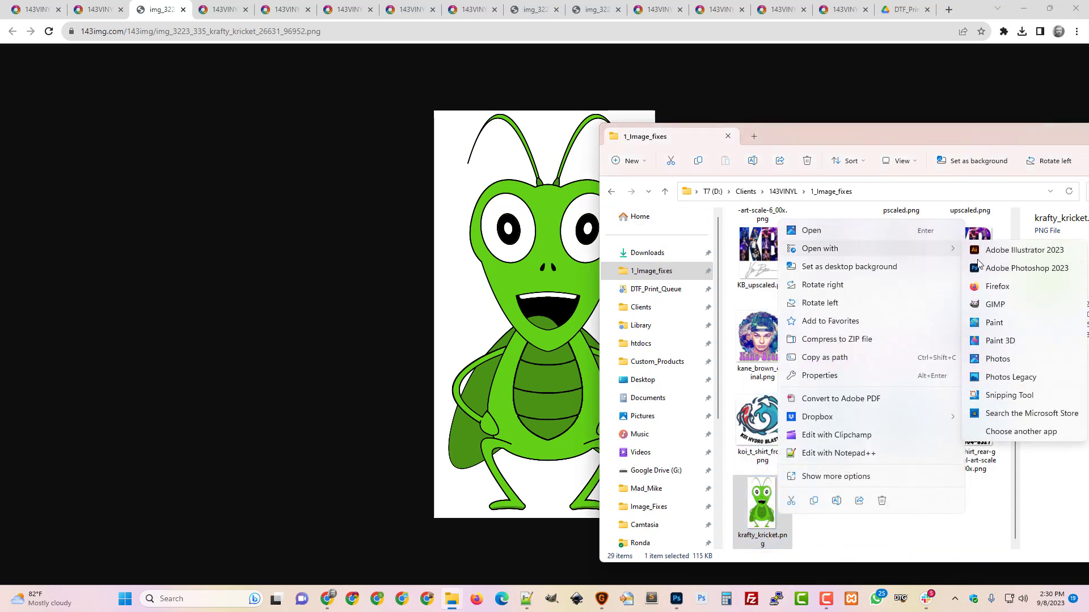
left_click(995, 269)
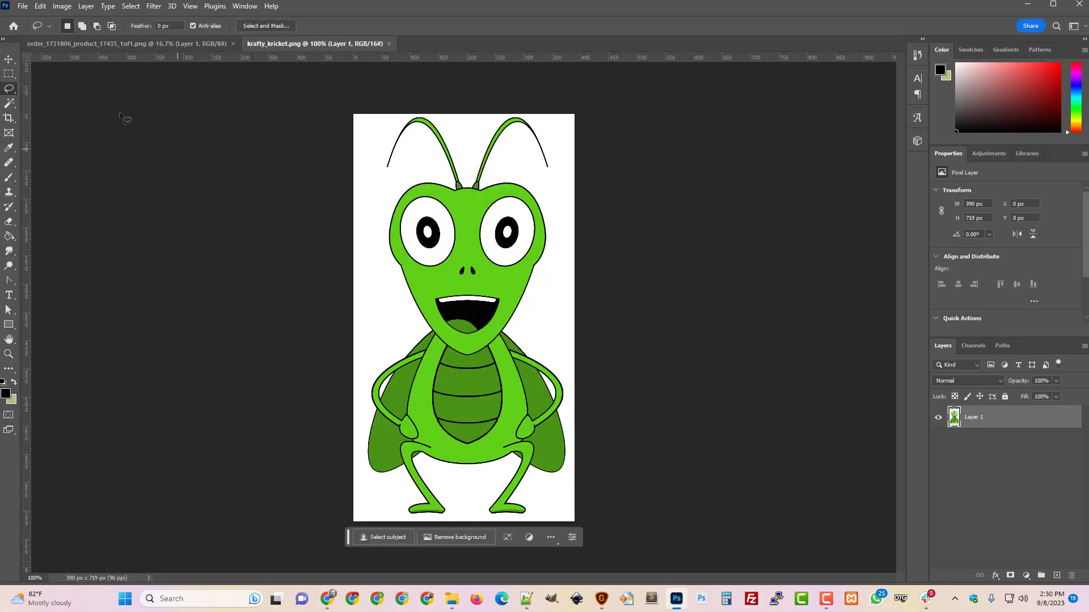
Enlarge the cricket image to a width of 1500 pixels with Preserve Details 2.0 resampling turned on
left_click(66, 7)
left_click(84, 94)
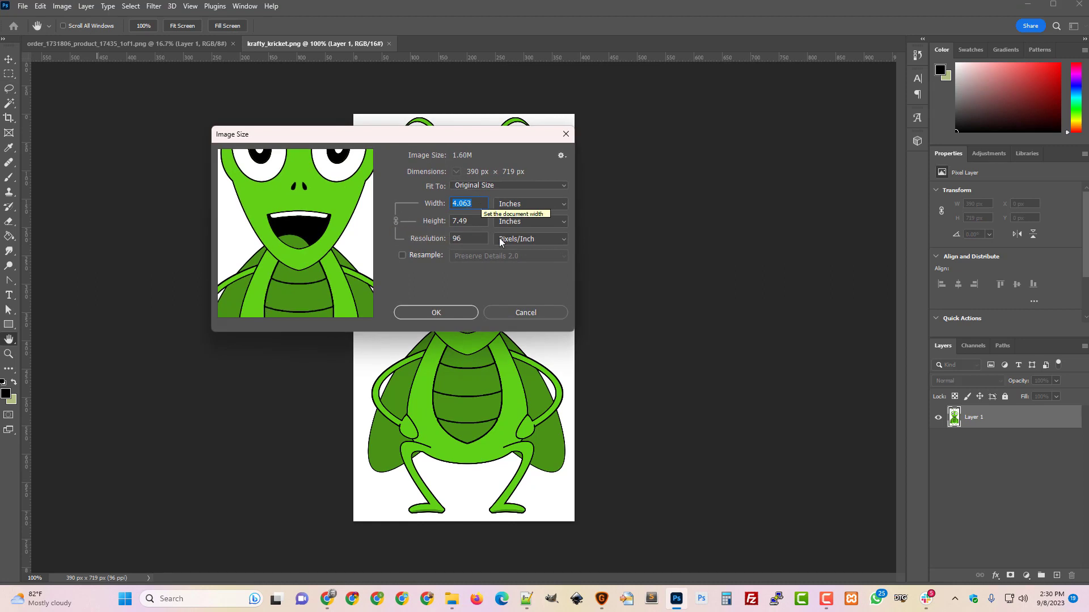
left_click(403, 255)
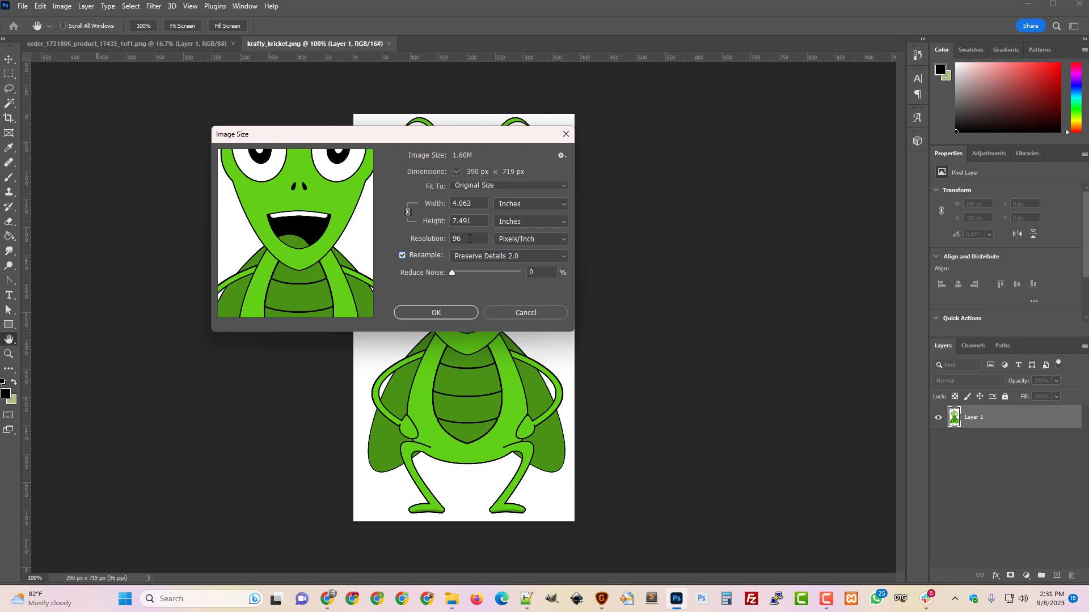
left_click(543, 204)
left_click(525, 222)
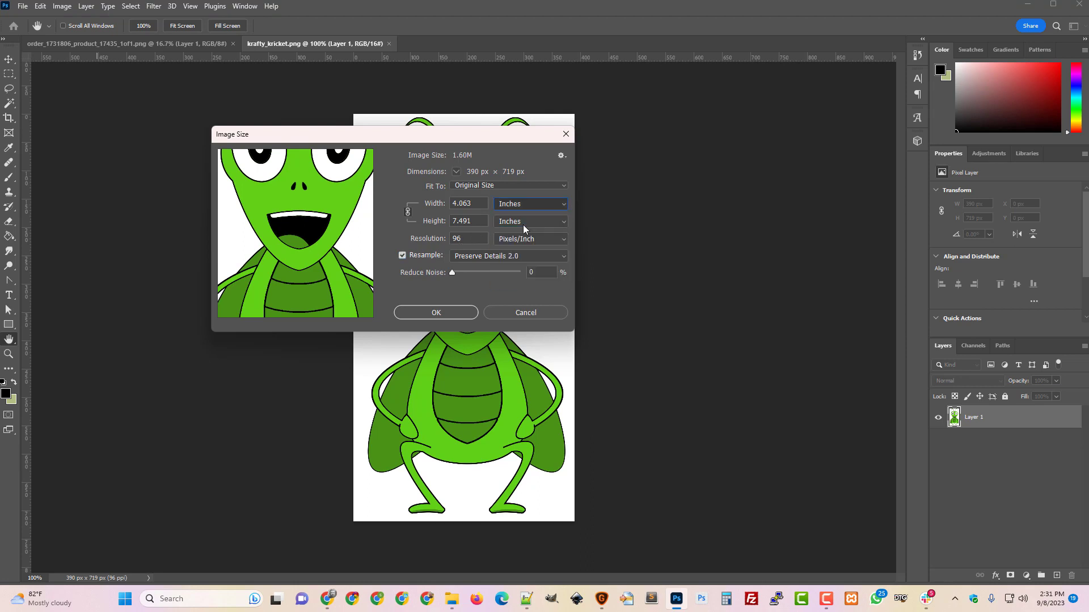
left_click_drag(469, 203, 416, 203)
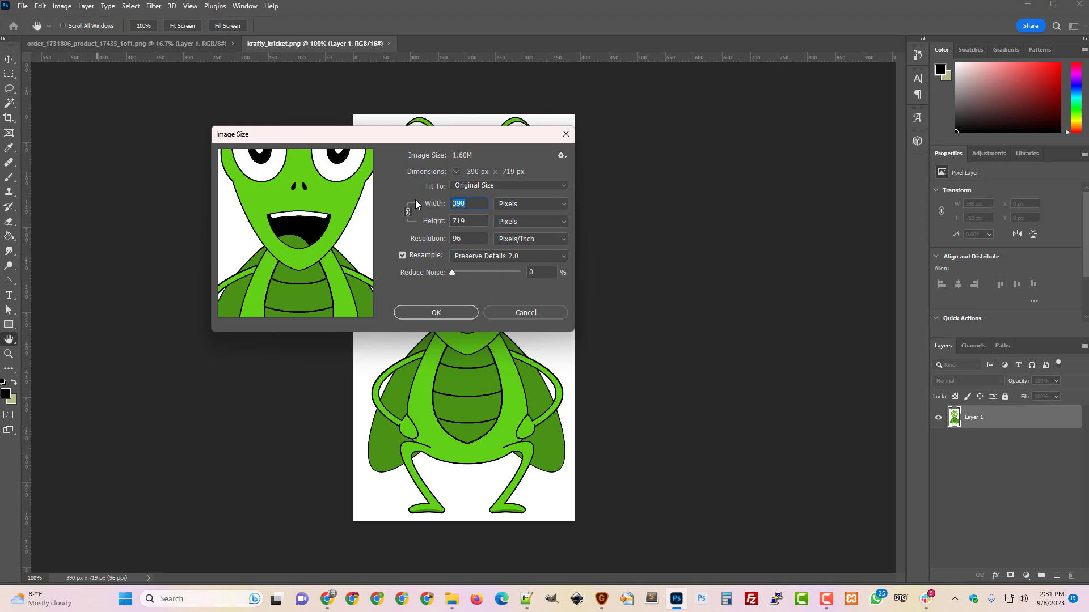
type("1500")
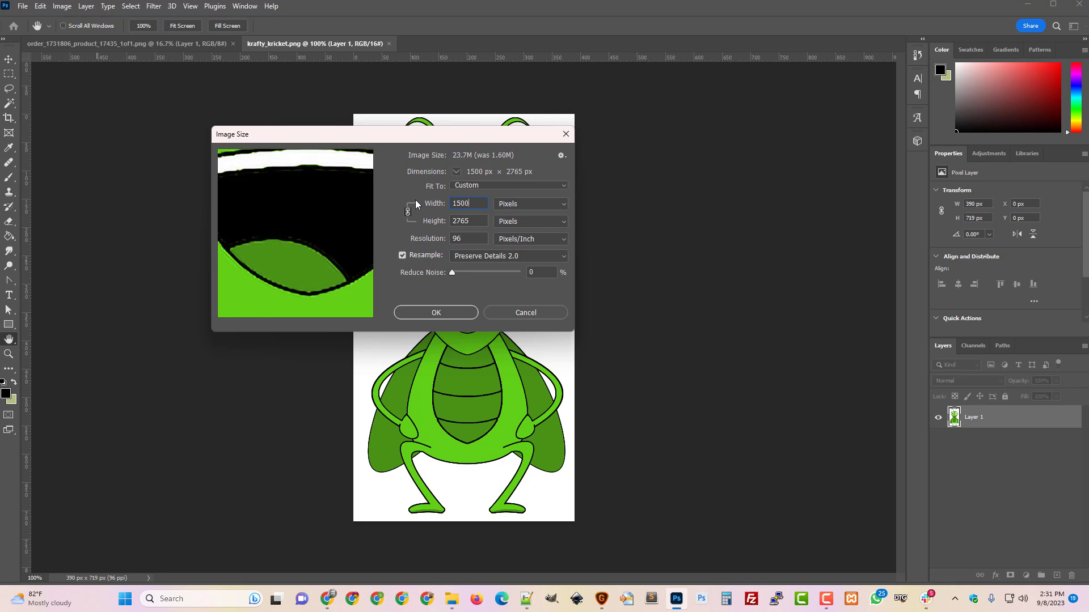
key("Escape")
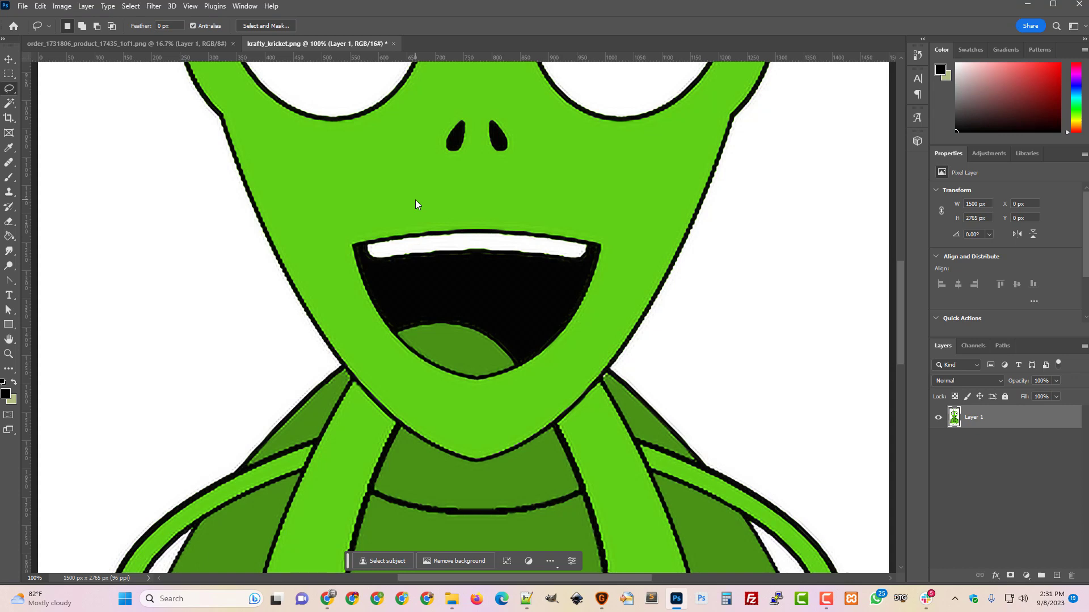
Move the enlarged cricket down to inspect its face and edges, and undo both the move and the enlargement
left_click(7, 61)
left_click_drag(481, 176, 484, 363)
left_click(62, 6)
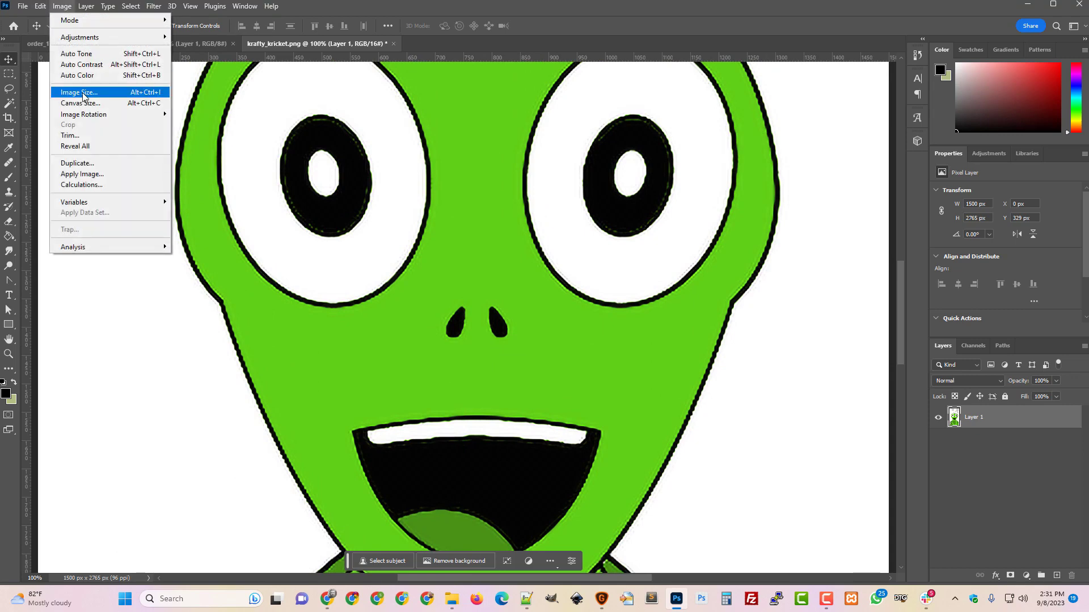
left_click(83, 94)
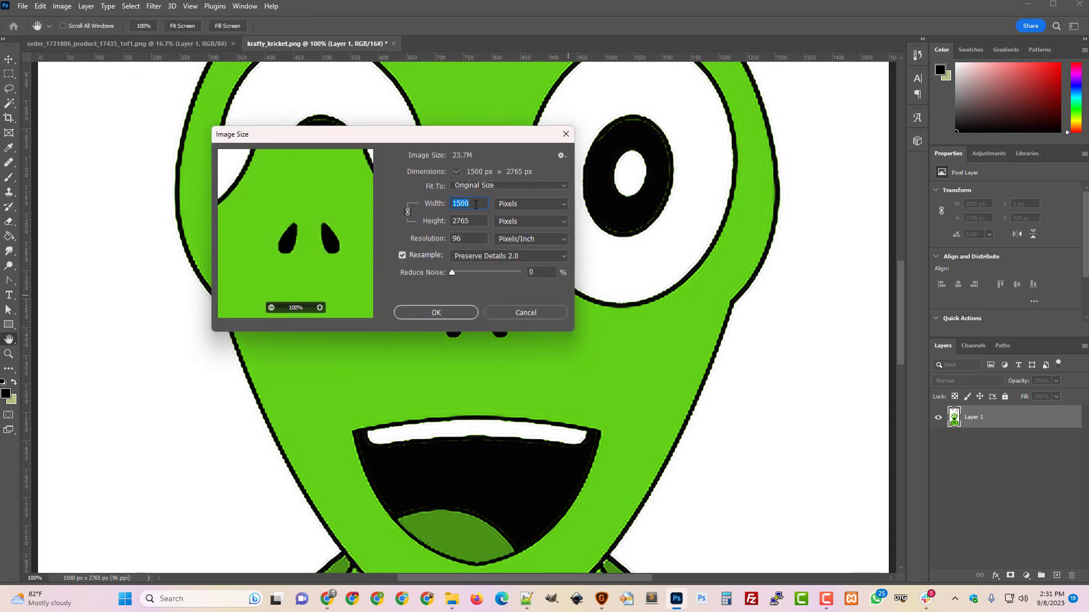
double_click(471, 223)
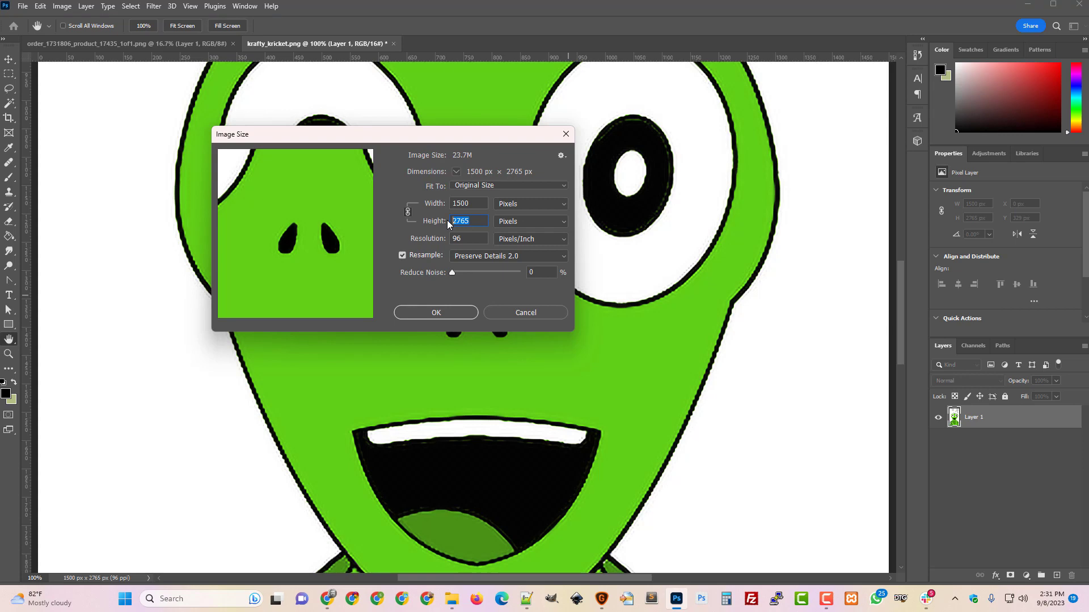
left_click(523, 313)
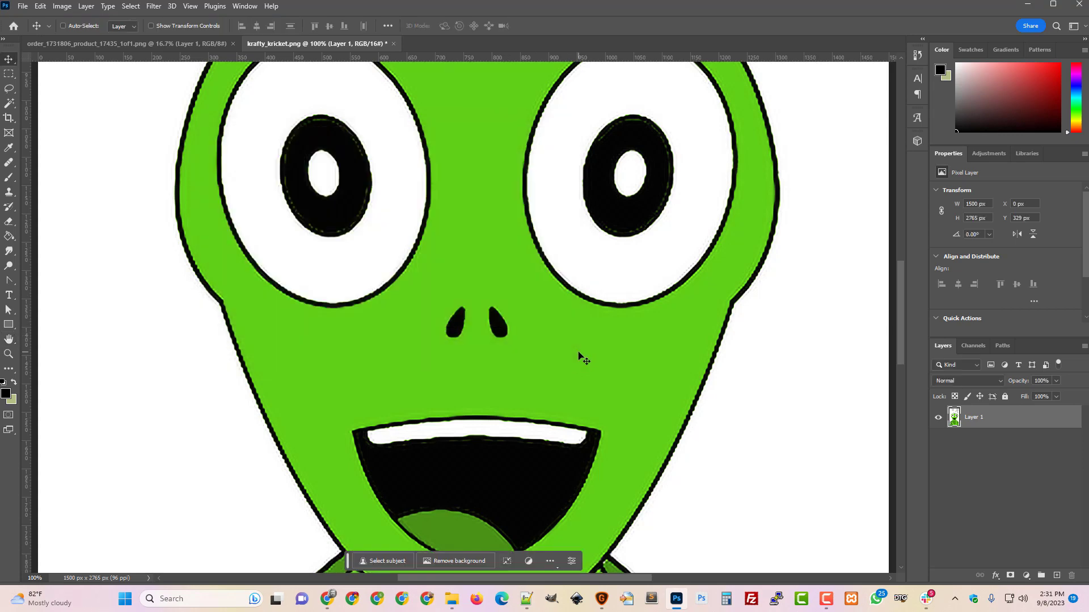
key("ctrl+z")
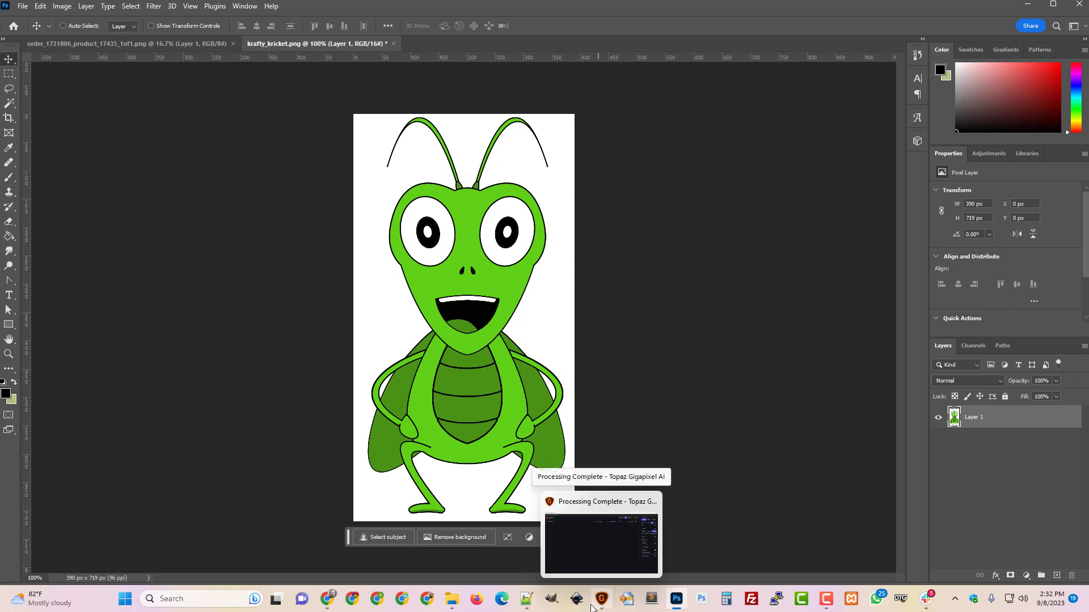
Switch to Topaz Gigapixel AI, clear the previously processed image, and load krafty_kricket.png from the 1_Image_fixes folder
left_click(452, 601)
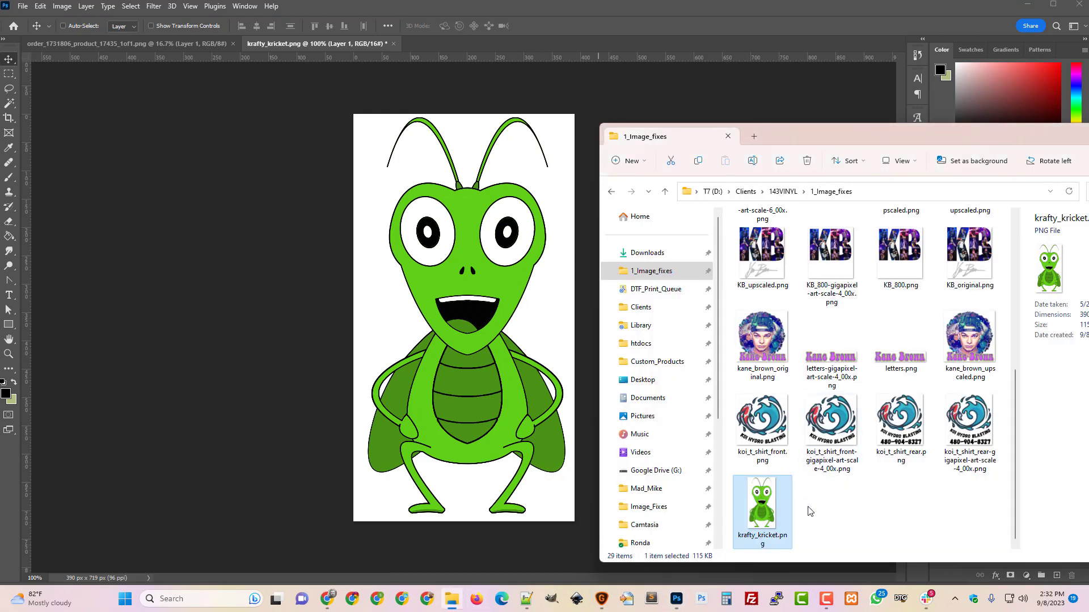
left_click(603, 601)
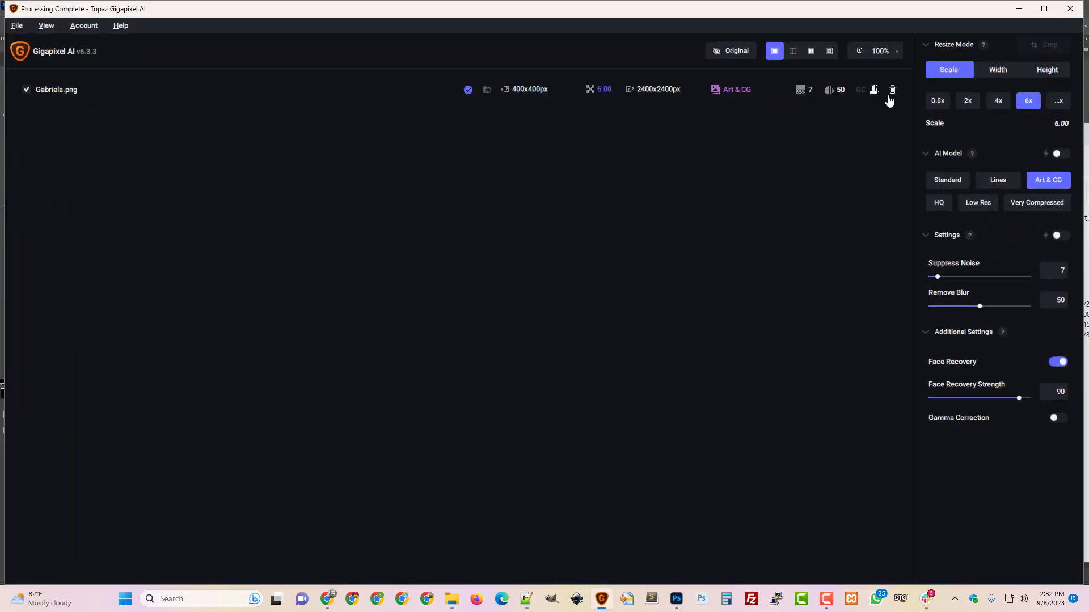
left_click(889, 93)
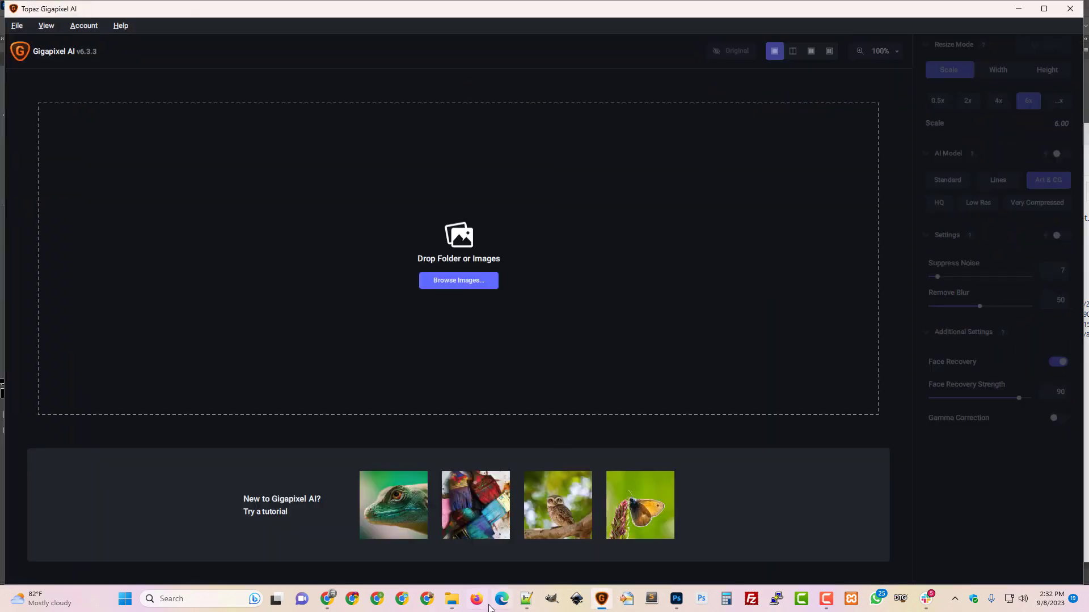
left_click(452, 600)
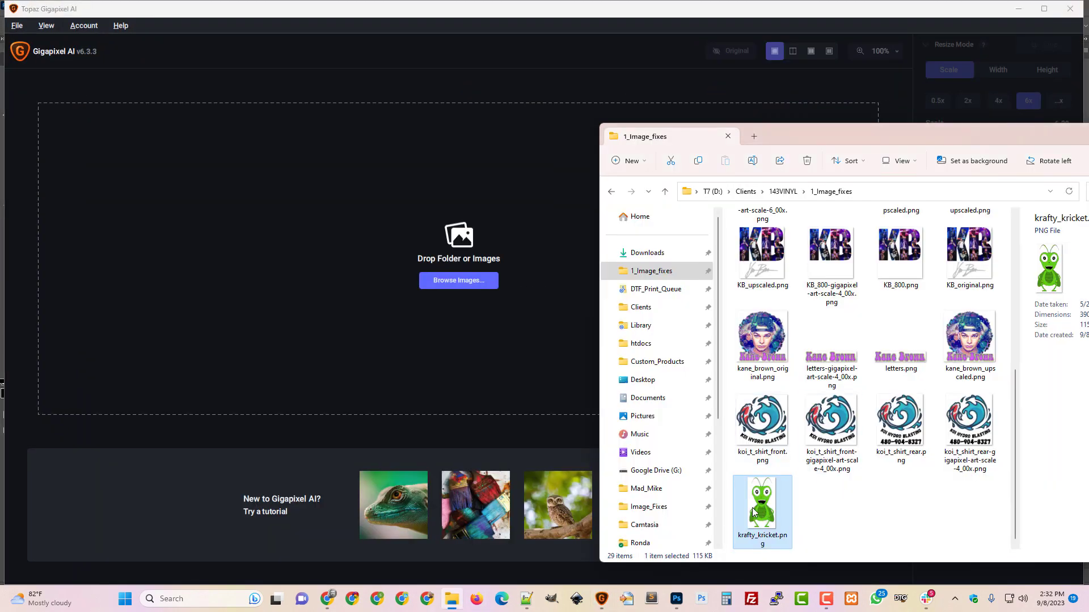
left_click_drag(760, 511, 490, 327)
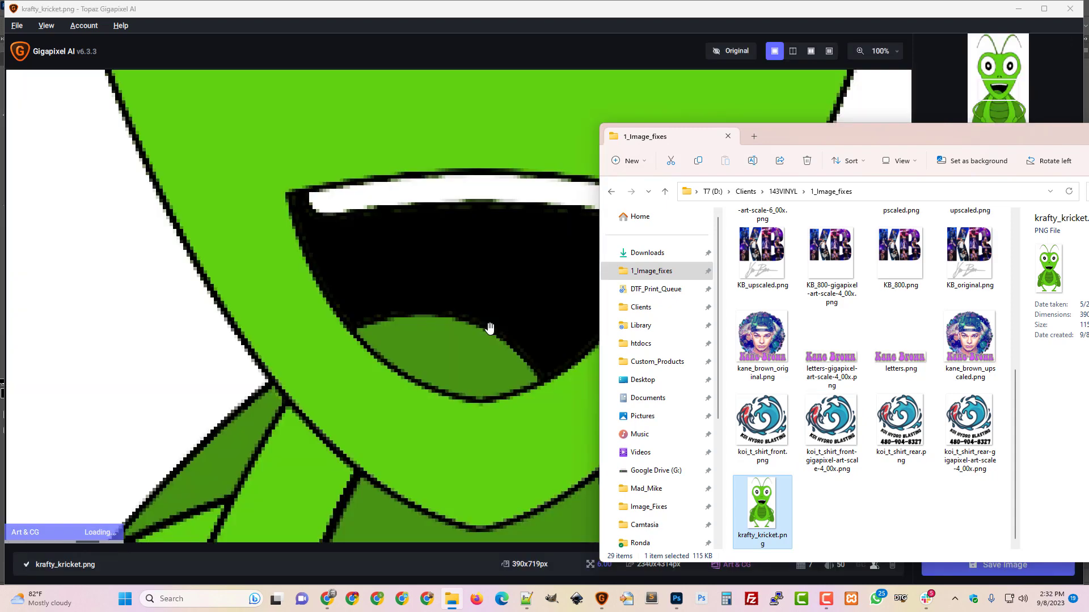
Upscale the cricket 6x with the Art & CG model and save it as krafty_kricket-gigapixel-art-scale-6_00x in PNG format in the source directory
left_click(694, 12)
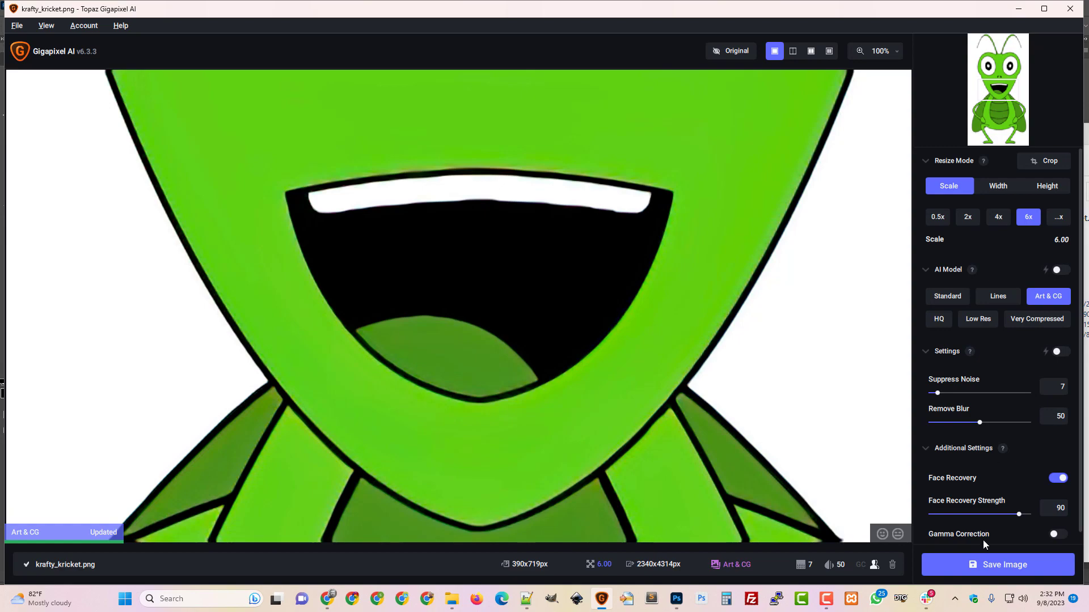
left_click(983, 568)
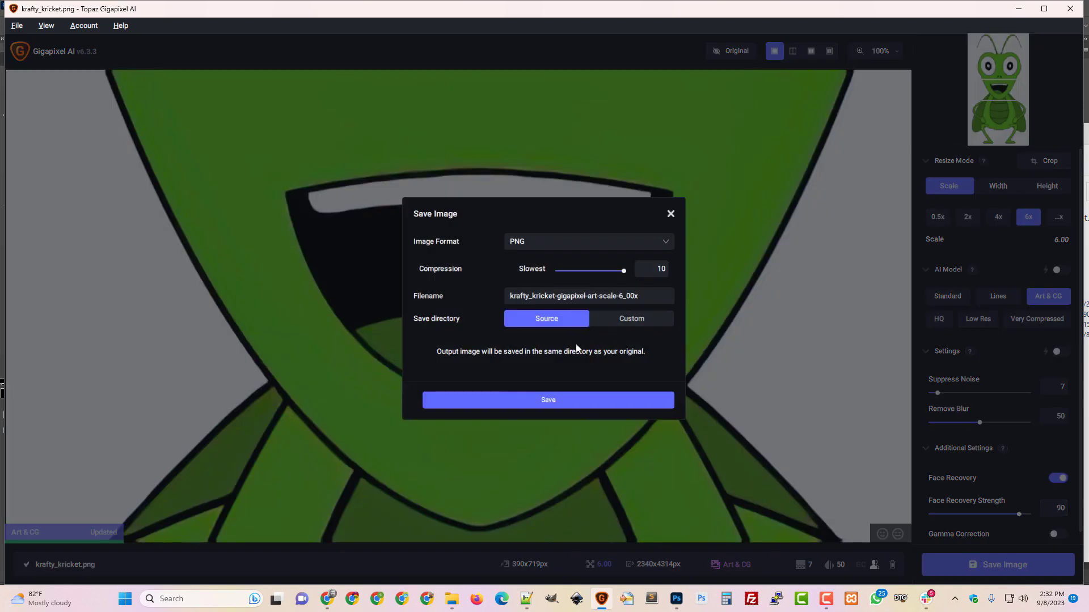
left_click(580, 405)
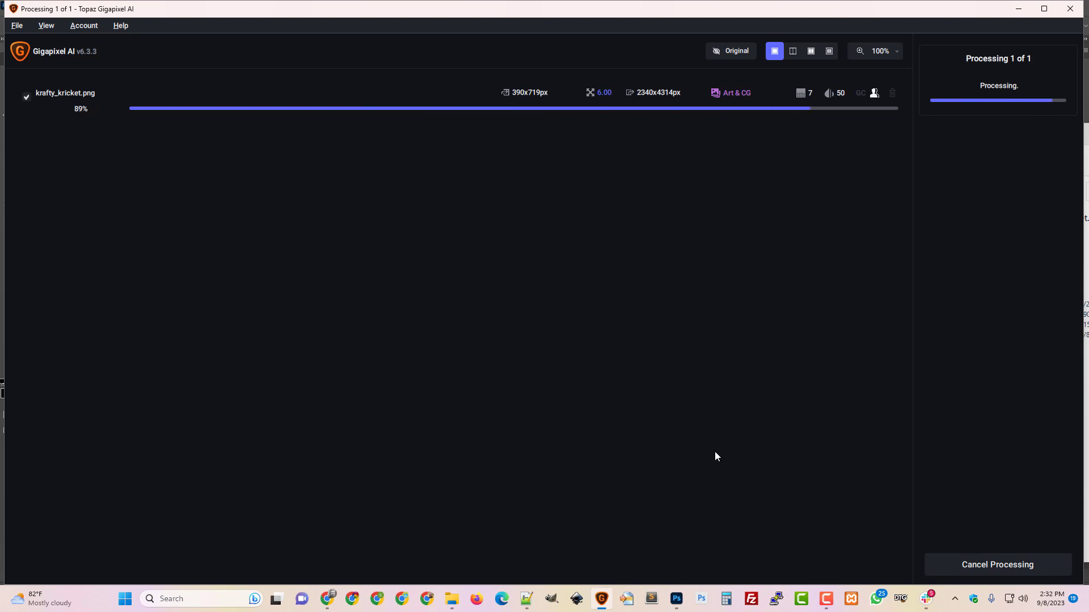
Open krafty_kricket-gigapixel-art-scale-6_00x.png from the 1_Image_fixes folder in Photoshop
left_click(452, 599)
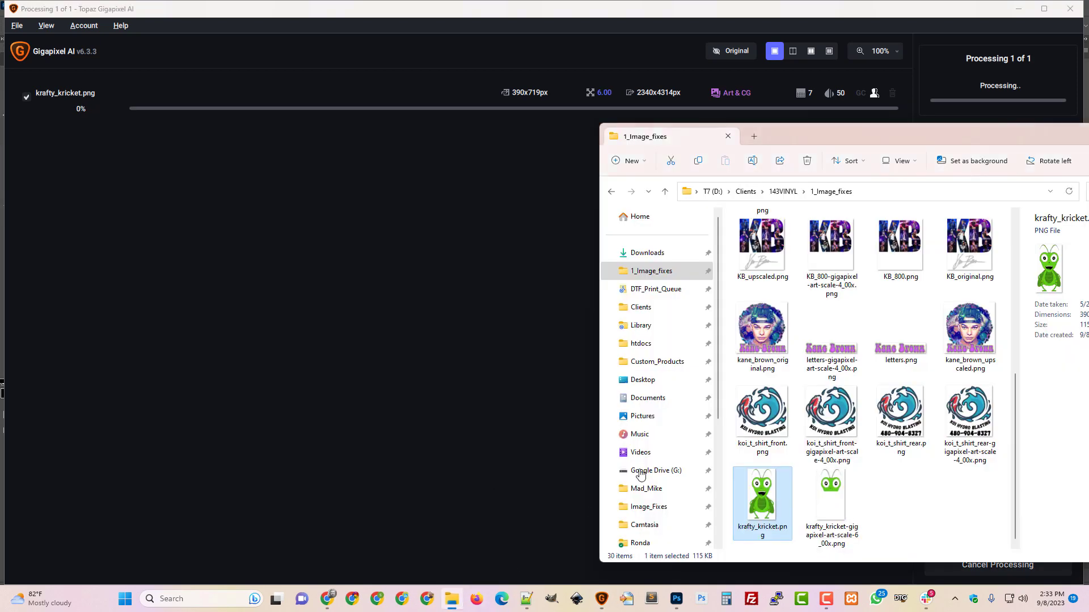
left_click(899, 511)
right_click(835, 498)
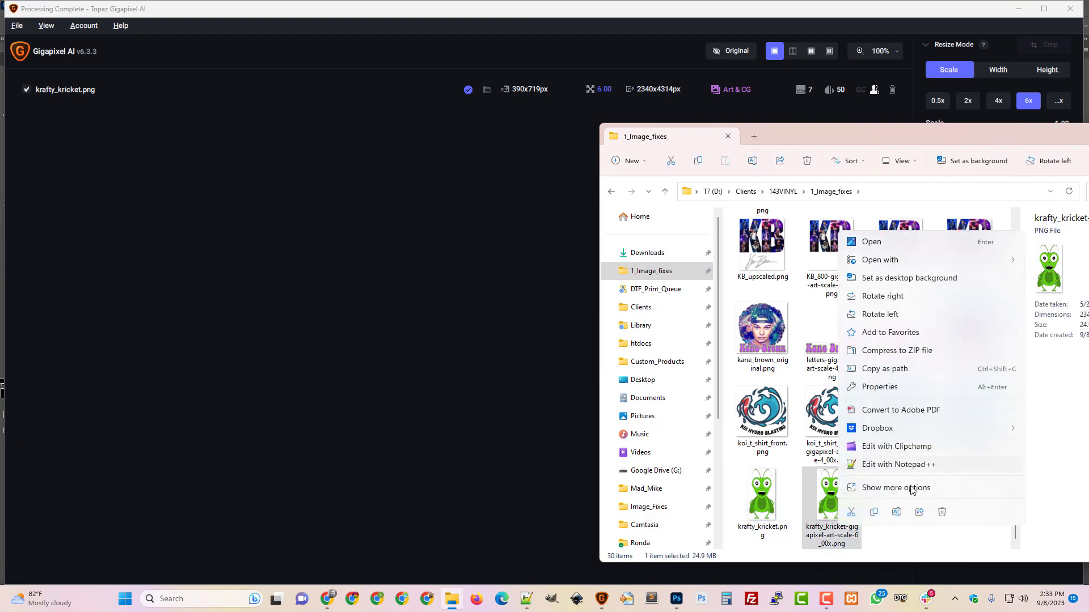
left_click(847, 513)
right_click(848, 513)
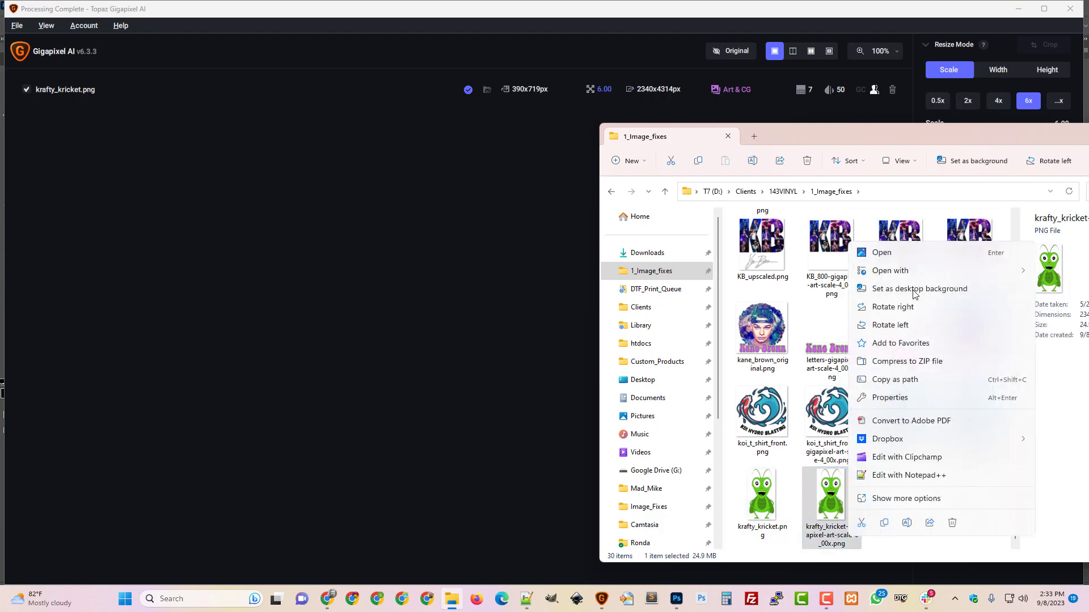
mouse_move(868, 271)
left_click(787, 292)
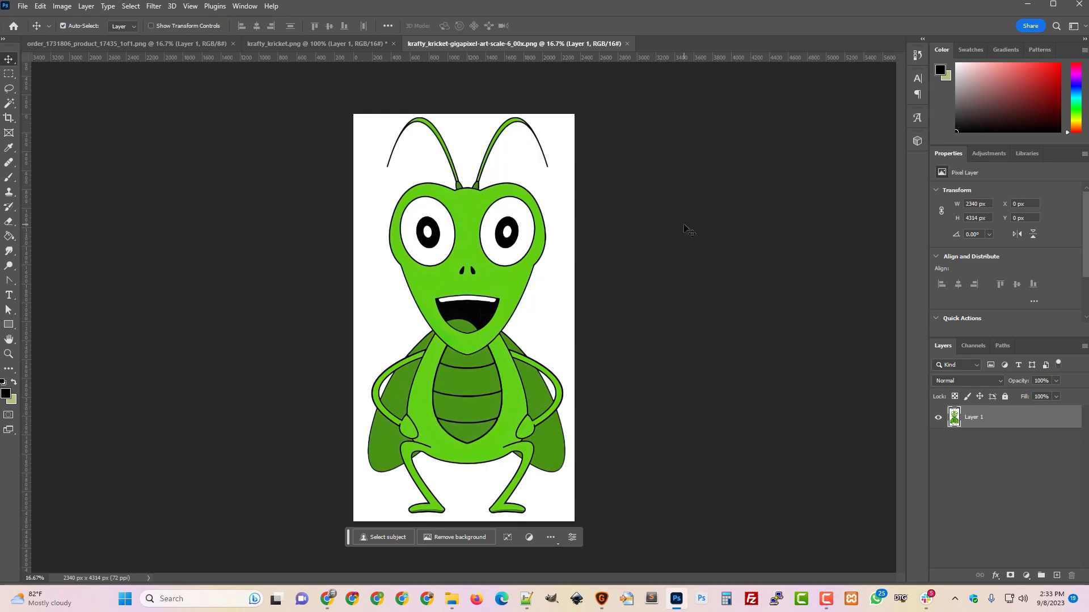
Inspect the upscaled cricket's outlines and mouth at zoom levels up to 100%
key("ctrl+plus")
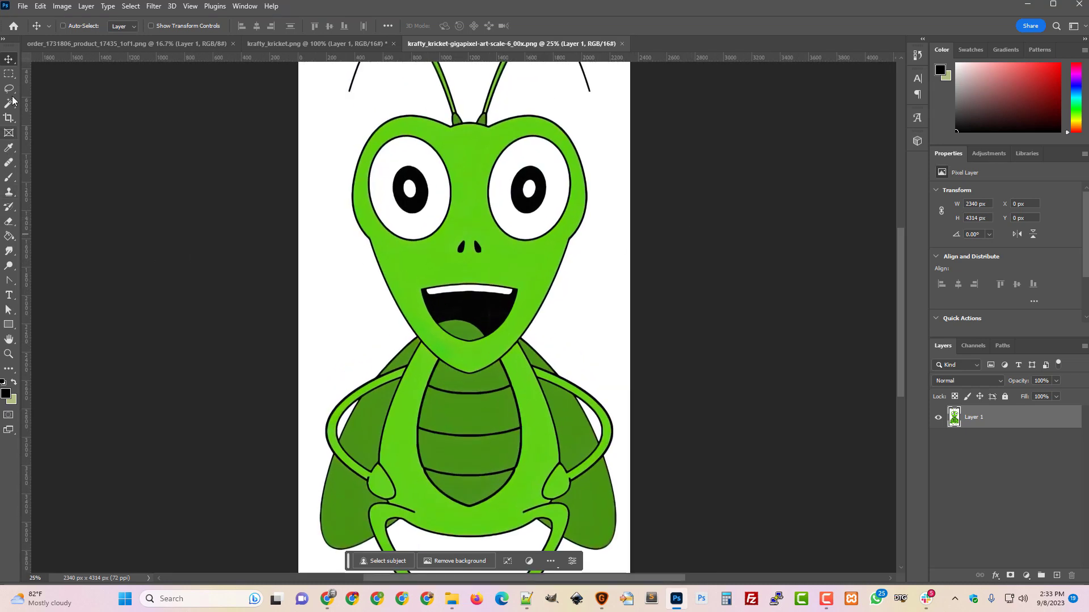
left_click(10, 106)
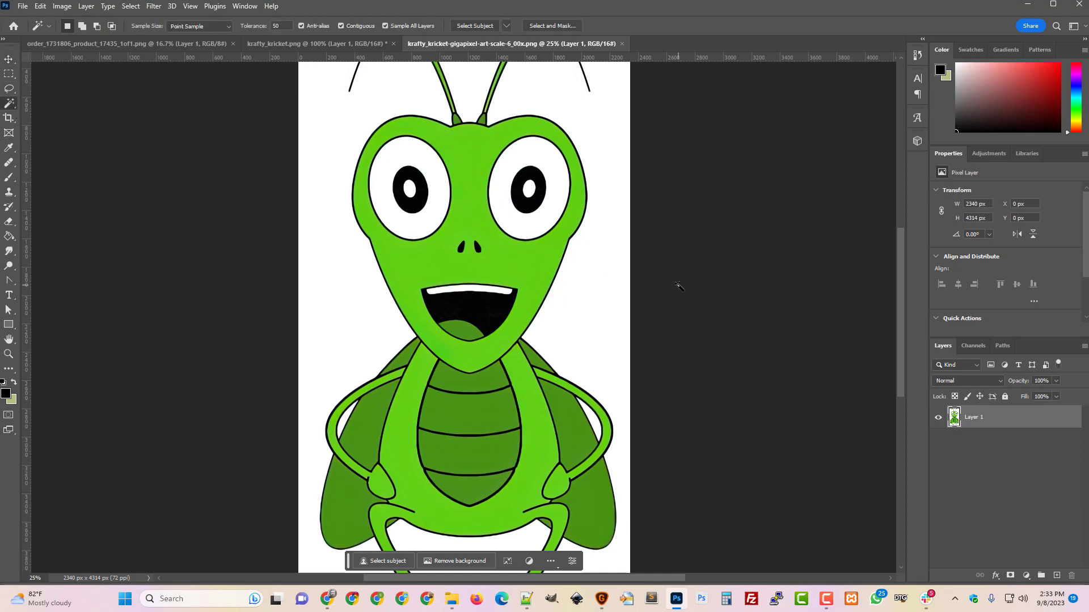
key("ctrl+plus")
key("ctrl+plus")
key("ctrl+plus")
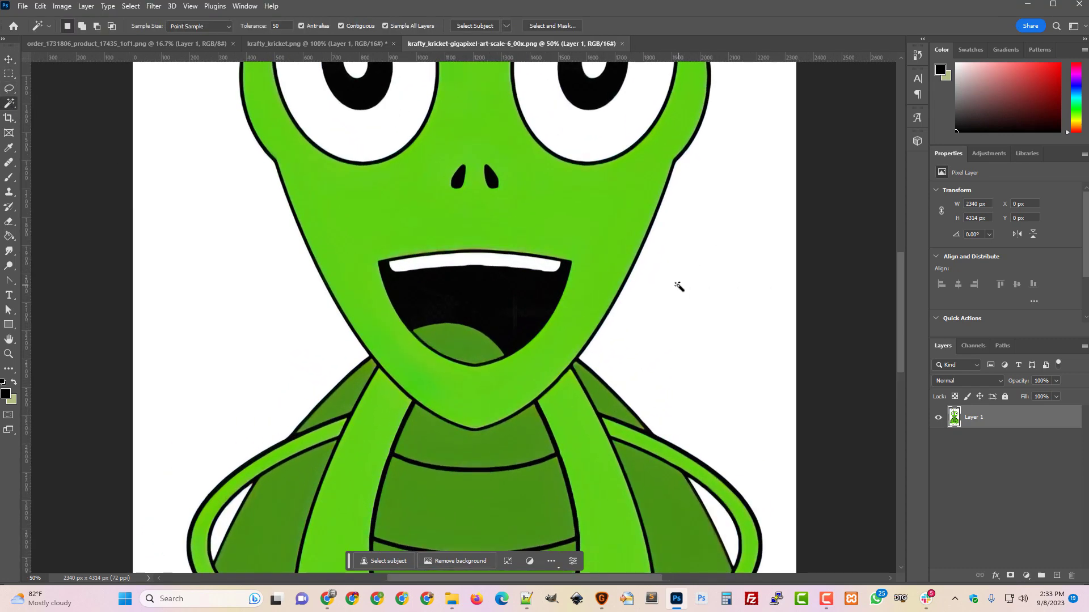
key("ctrl+plus")
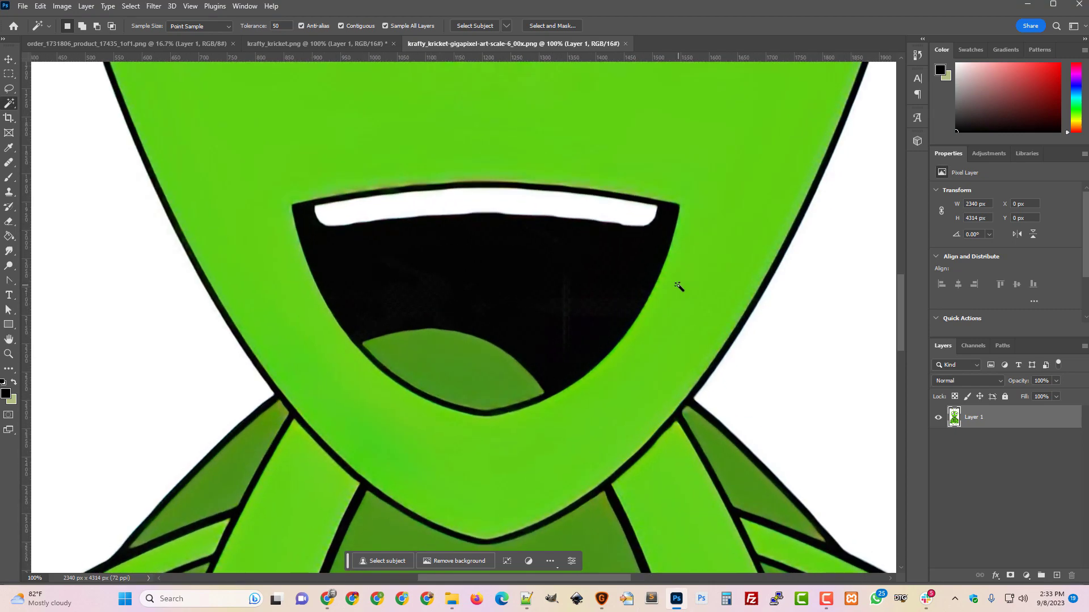
key("ctrl+minus")
key("ctrl+minus")
key("ctrl+plus")
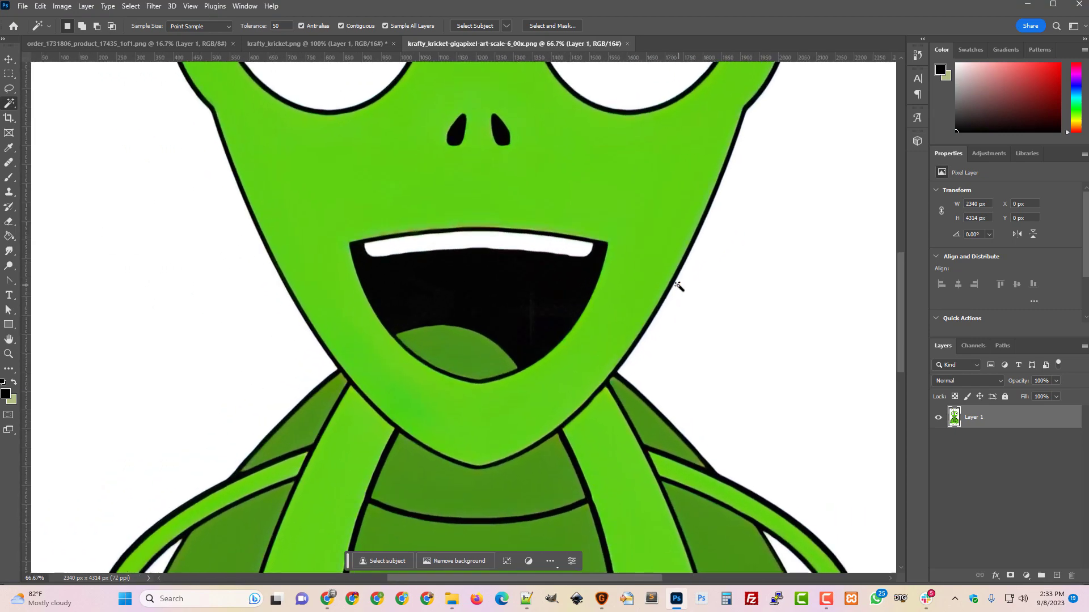
key("ctrl+minus")
key("ctrl+minus")
key("ctrl+minus")
key("ctrl+minus")
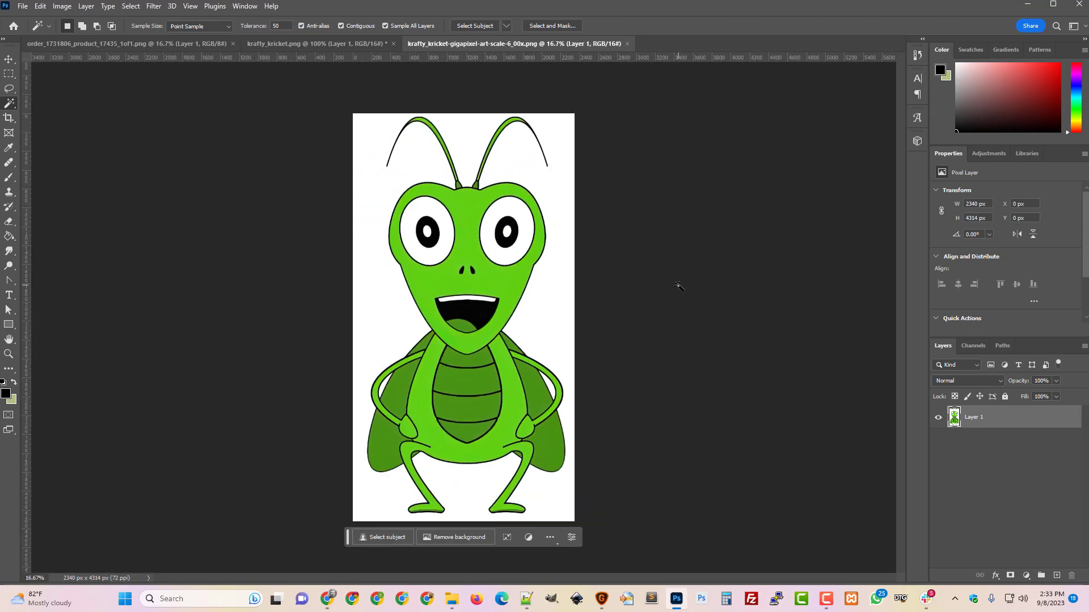
Select the white background around the cricket and inside its bent arm with the Magic Wand, and duplicate Layer 1
left_click(478, 503)
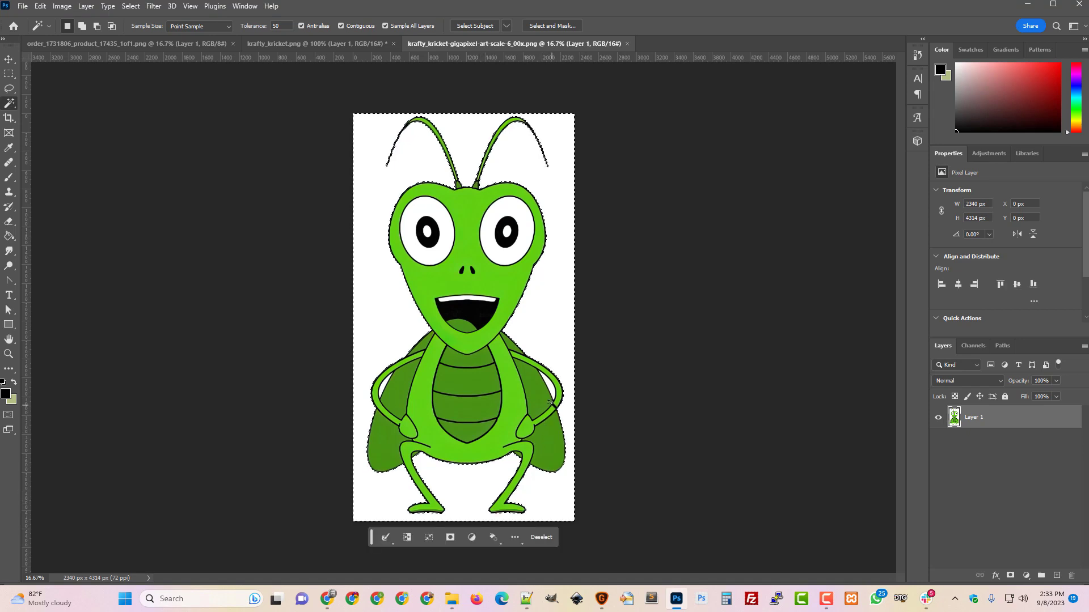
left_click(551, 388, "shift")
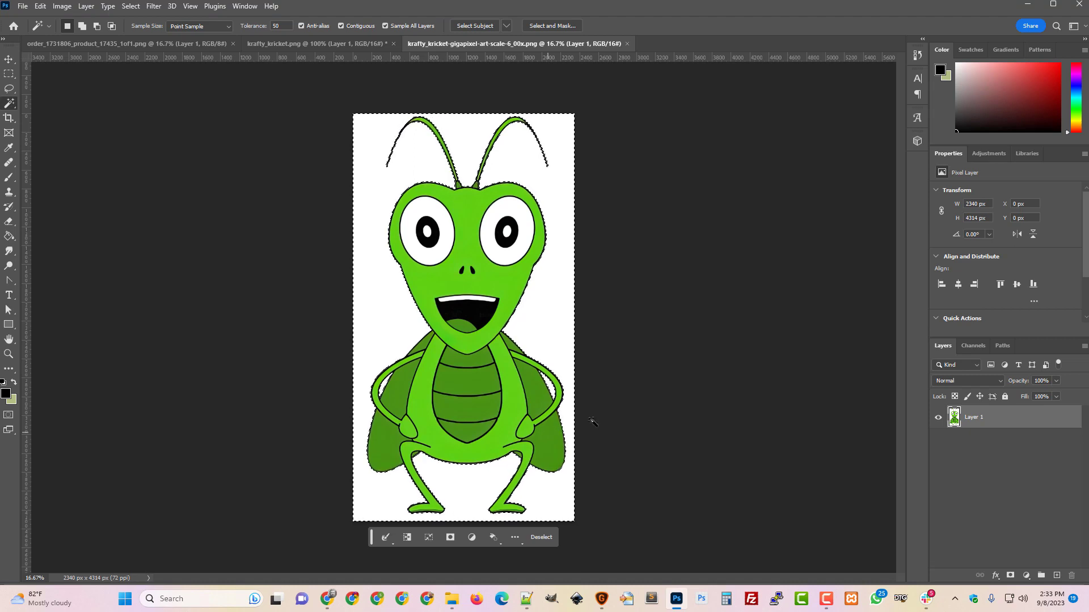
right_click(983, 424)
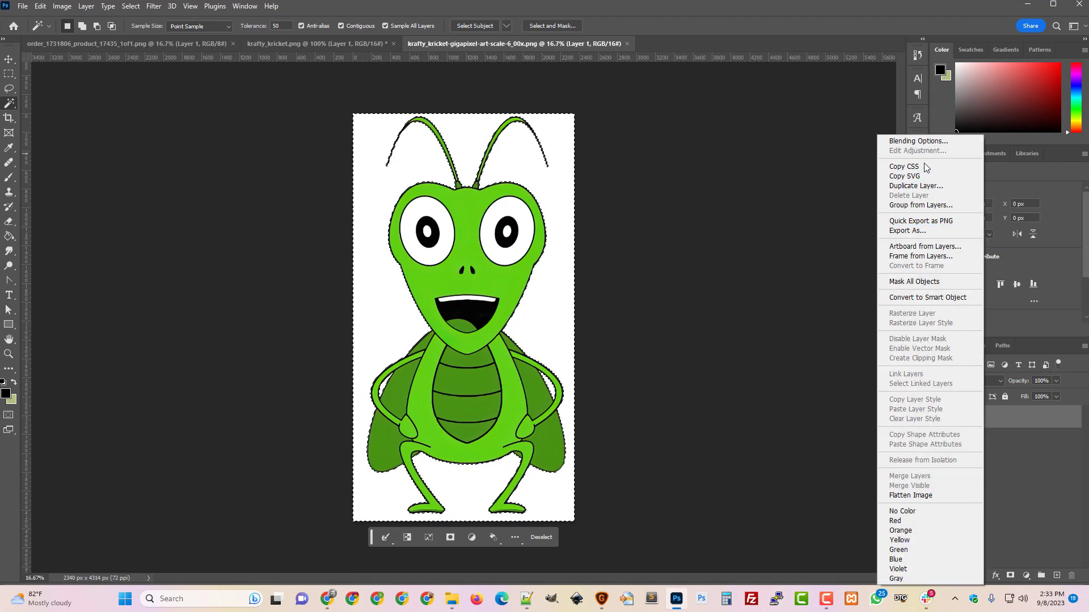
left_click(925, 186)
left_click(632, 169)
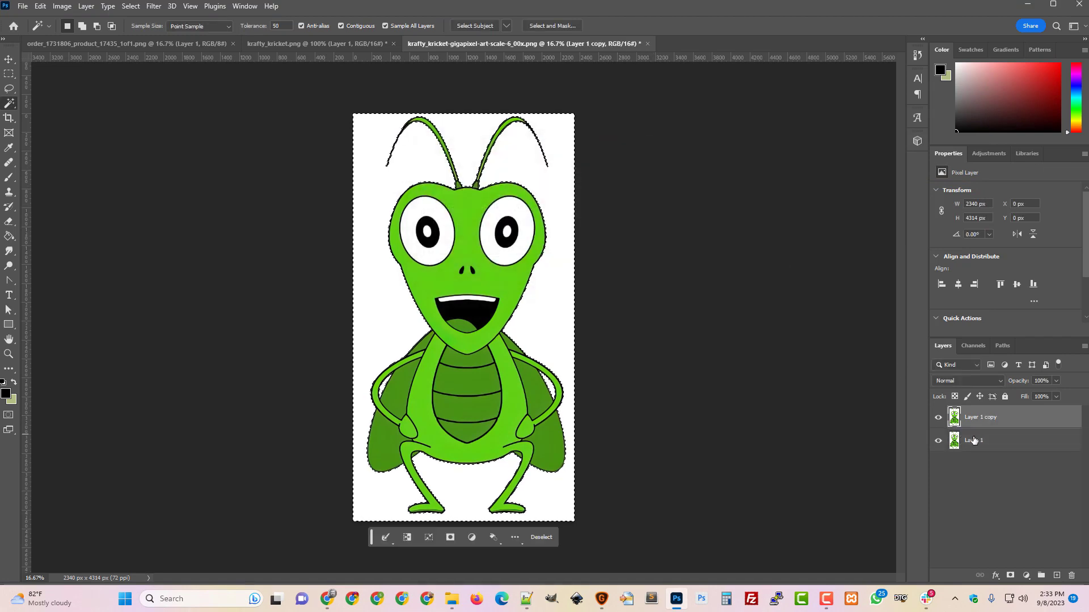
Convert the original Layer 1 to a smart object and hide it
left_click(978, 443)
right_click(980, 441)
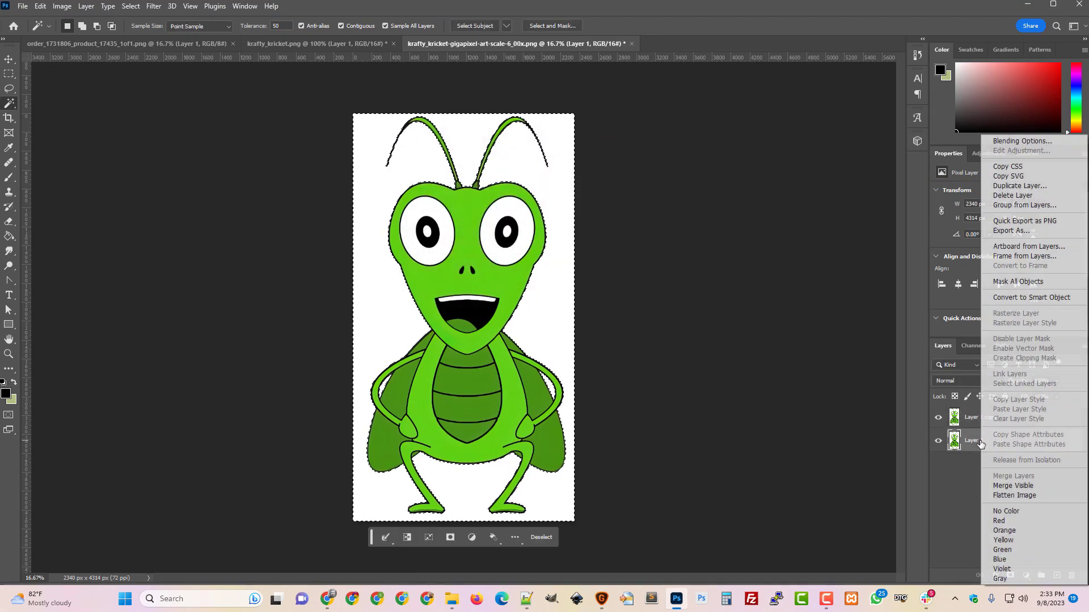
left_click(1015, 299)
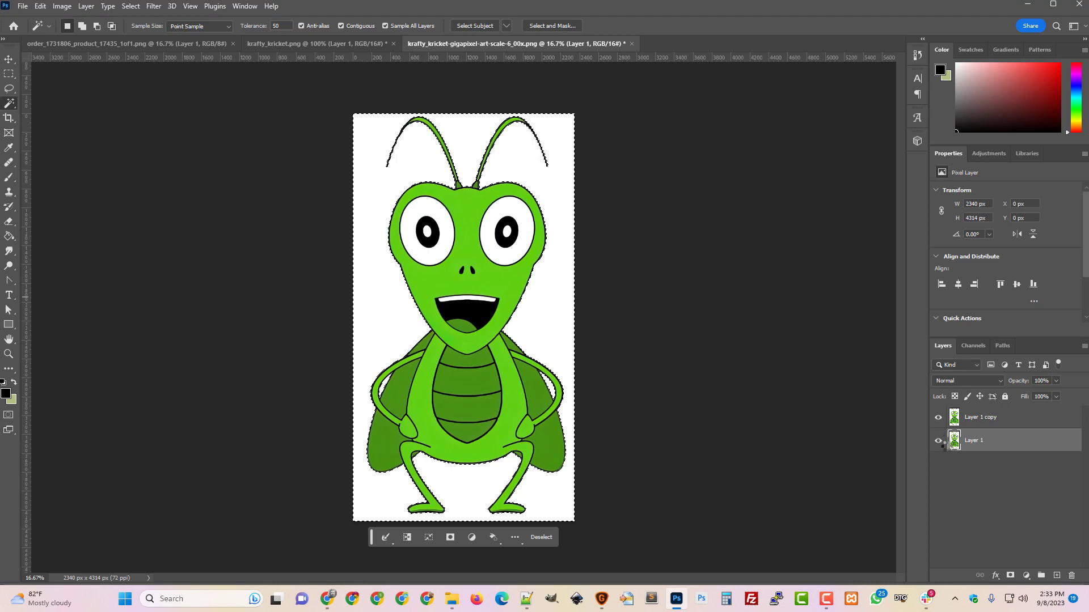
left_click(939, 443)
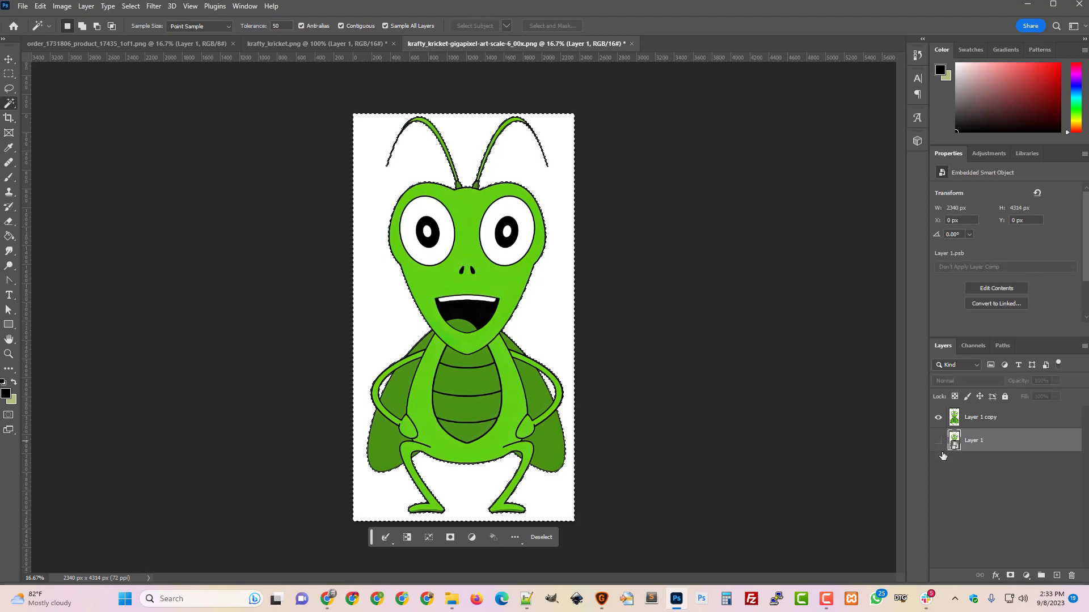
Delete the selected white background from Layer 1 copy and clear the selection
left_click(966, 419)
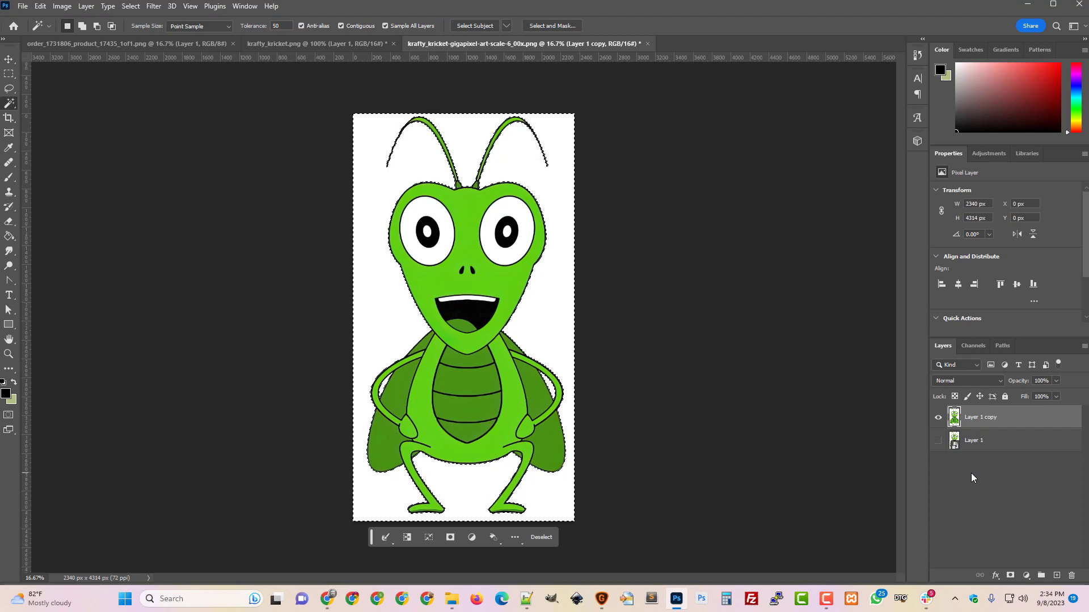
key("Delete")
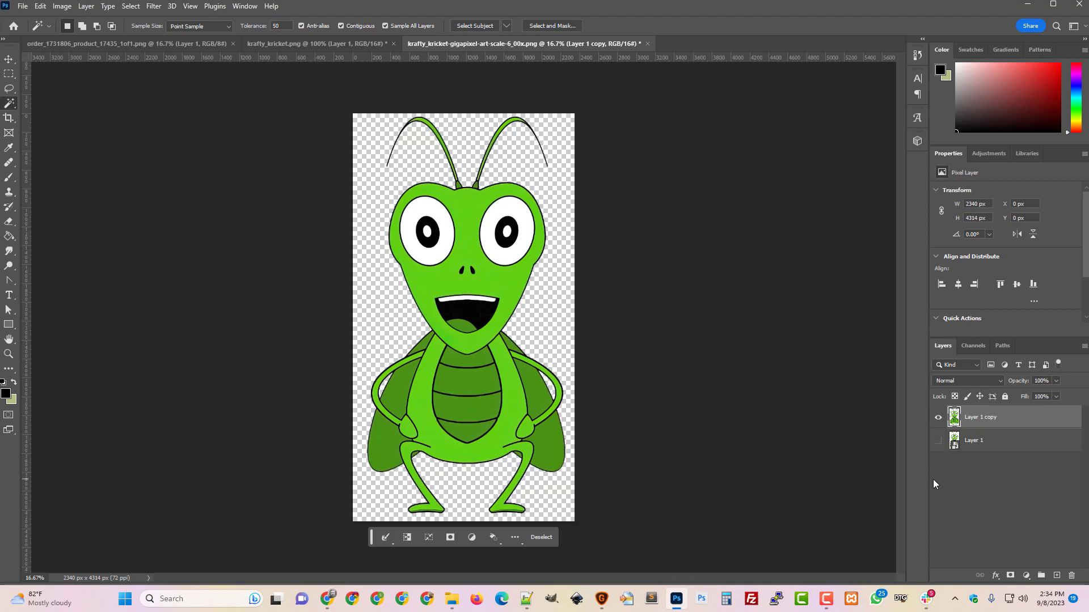
key("ctrl+d")
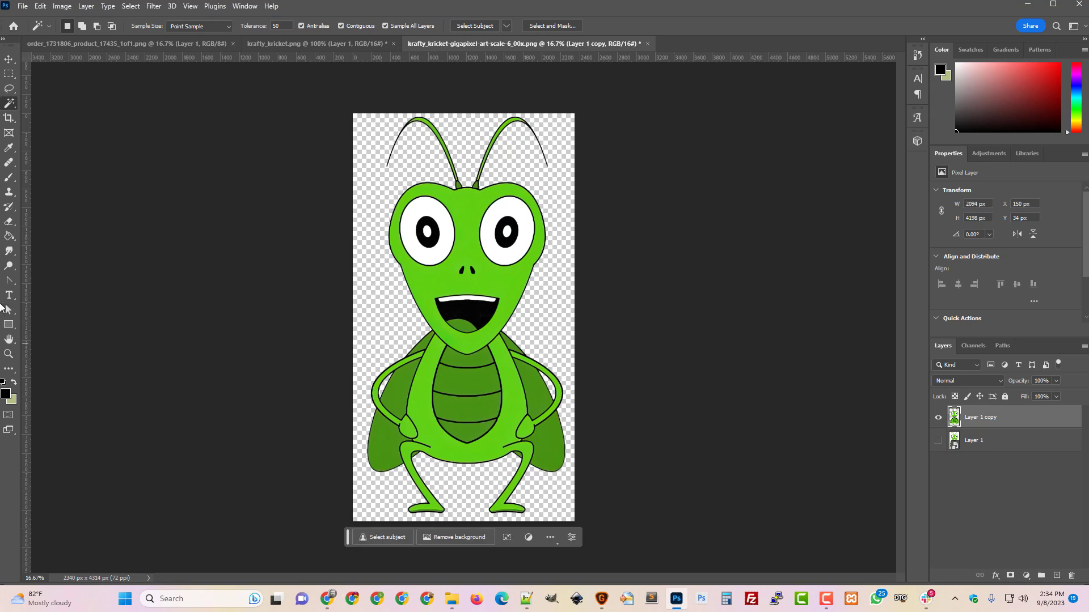
Add a new layer directly below Layer 1 copy and fill it with black using the Paint Bucket
left_click(9, 236)
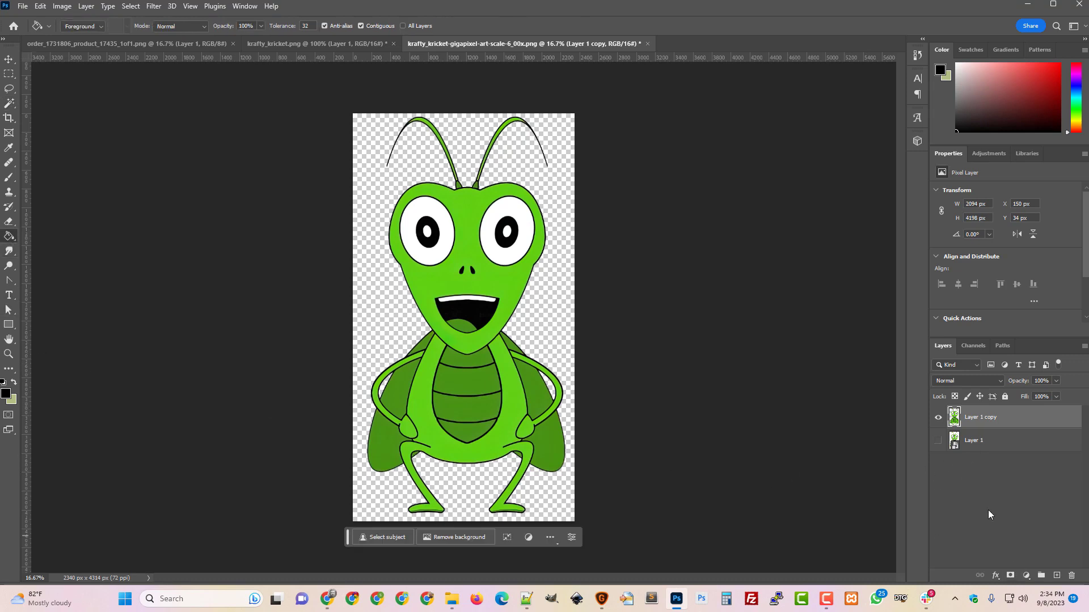
key("ctrl+shift+n")
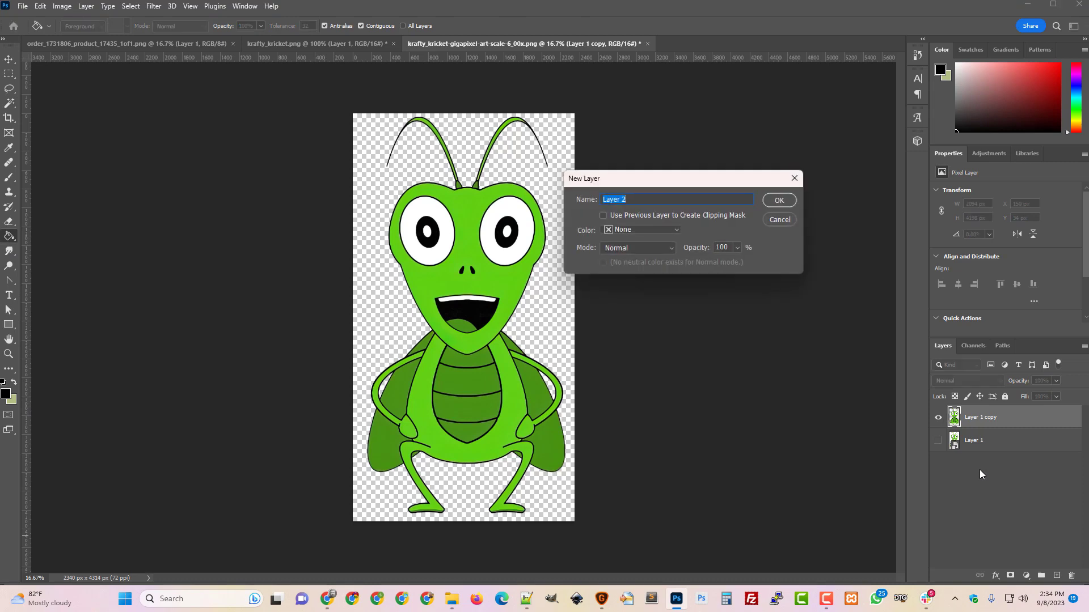
key("Return")
left_click_drag(982, 431, 981, 455)
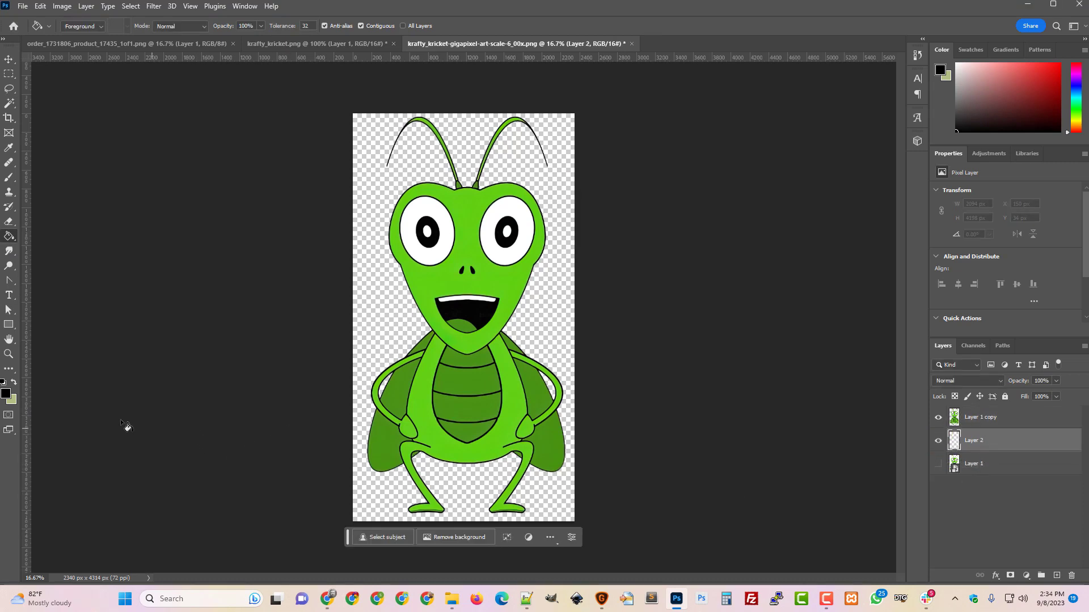
left_click(541, 375)
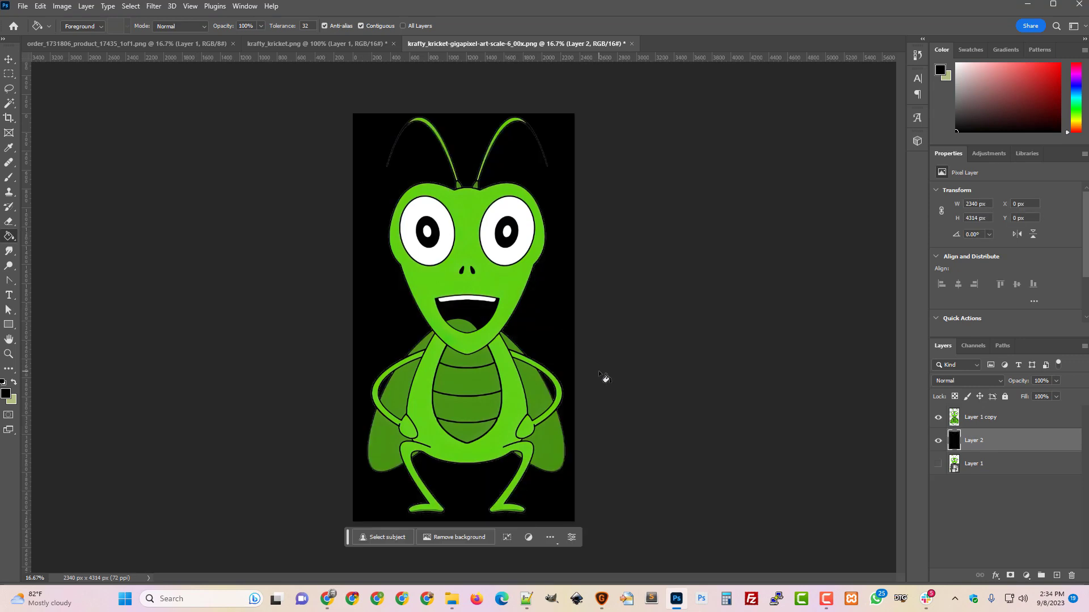
Inspect the cricket's outline, antennae and arm gaps against the black layer at 33.3% zoom
key("ctrl+plus")
key("ctrl+plus")
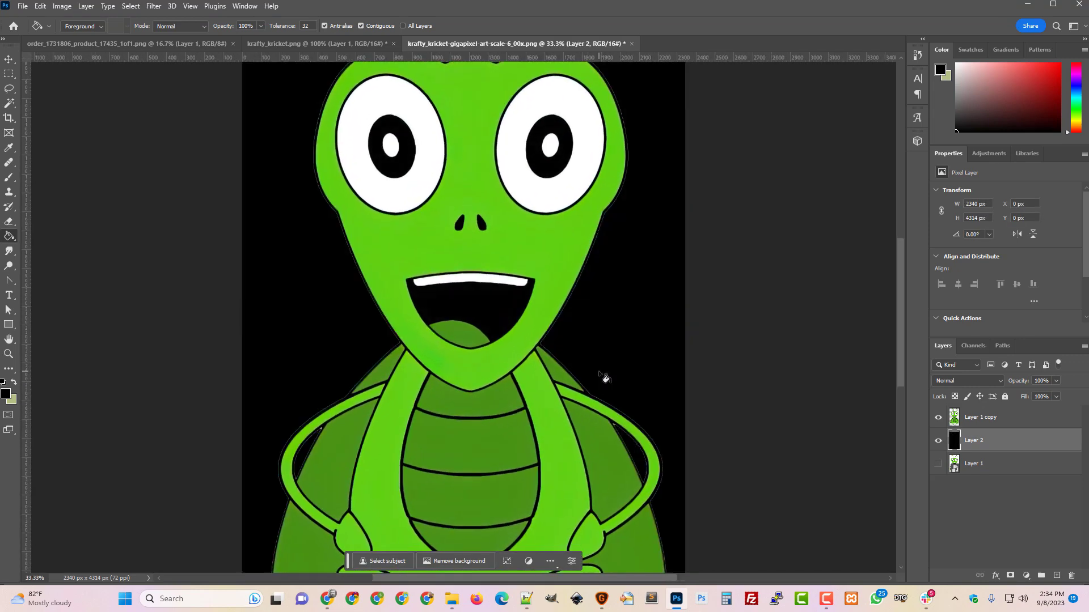
scroll(603, 377, "up", 5)
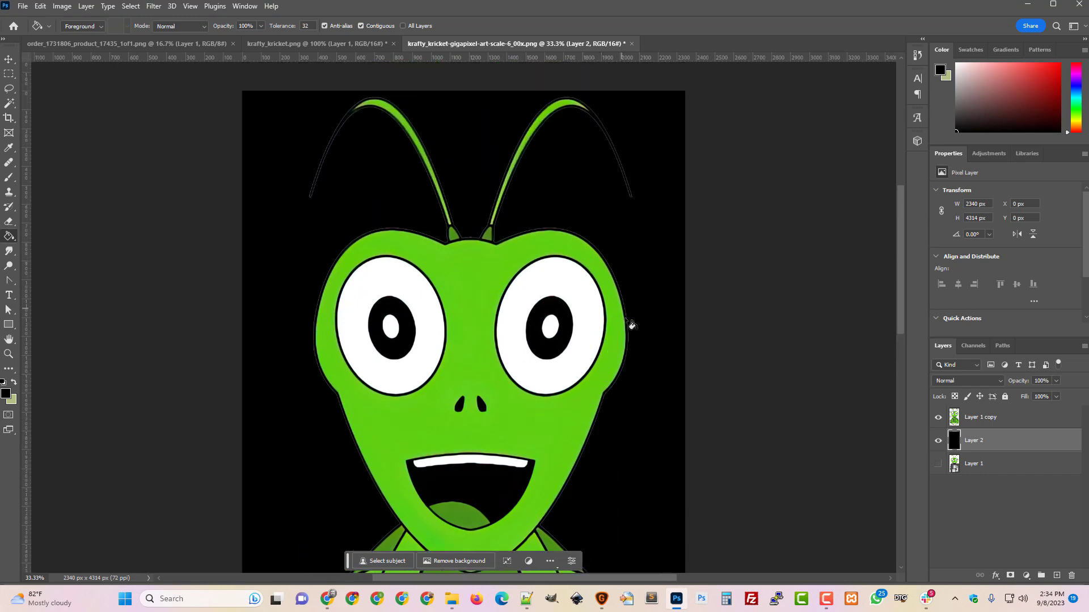
scroll(627, 335, "down", 7)
scroll(626, 349, "down", 1)
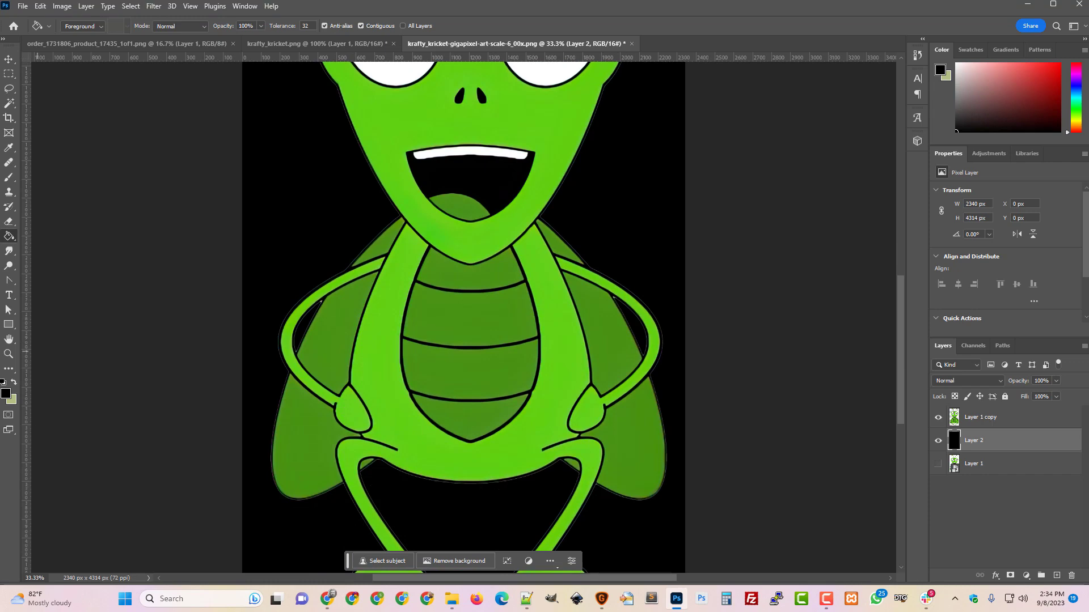
left_click(10, 104)
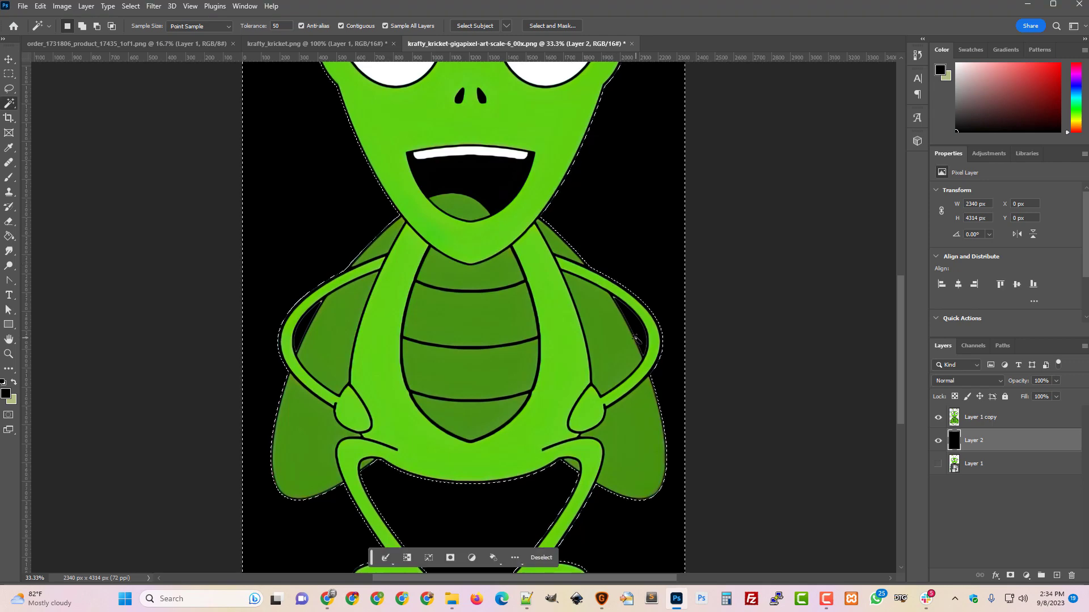
left_click(636, 338, "shift")
left_click(639, 338, "shift")
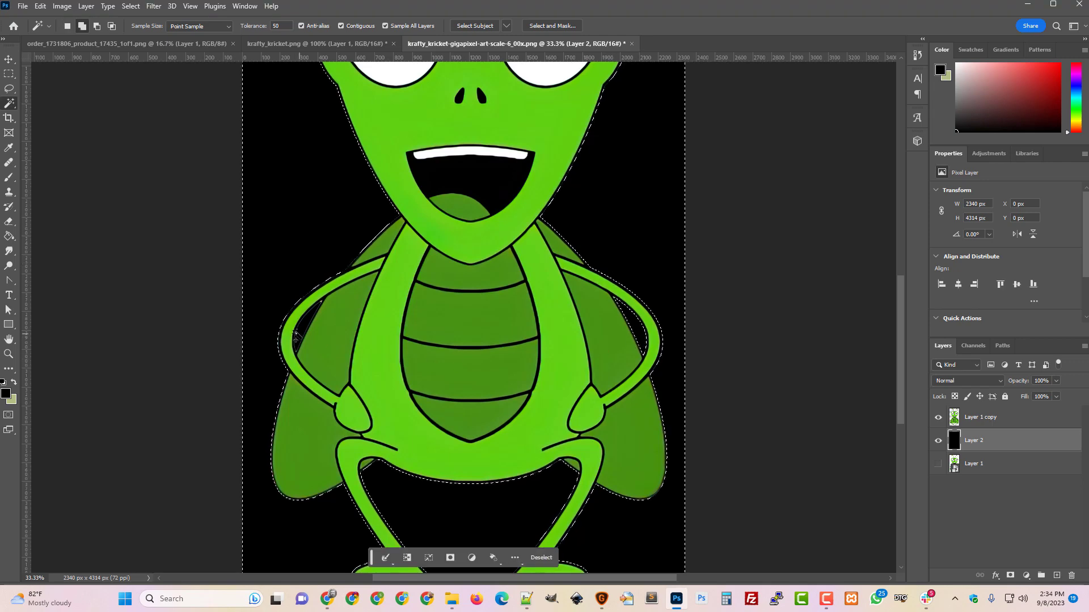
left_click(298, 339, "shift")
scroll(648, 487, "up", 10)
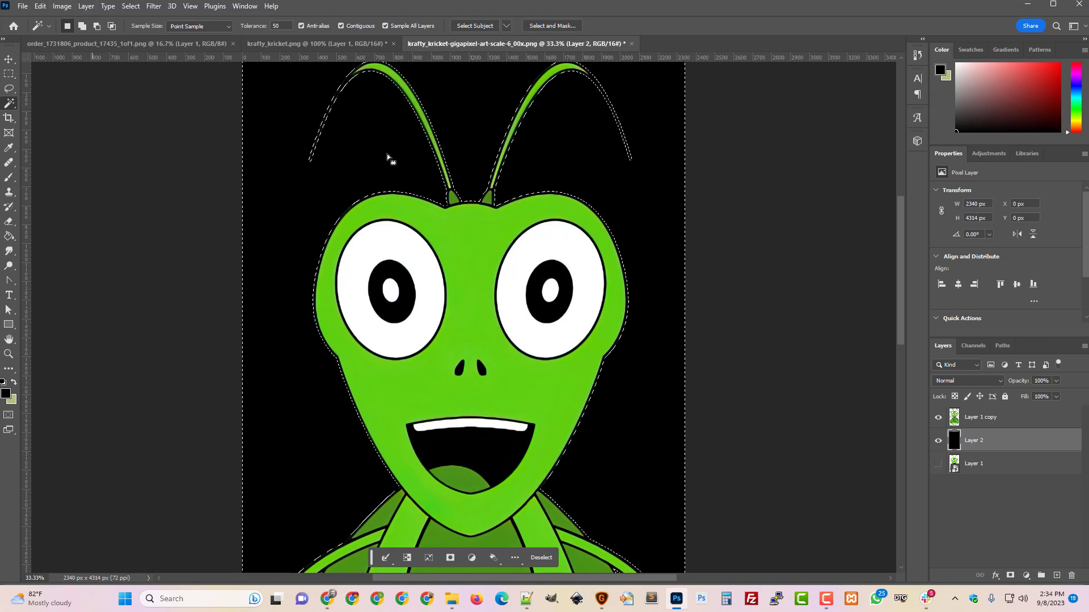
left_click(58, 7)
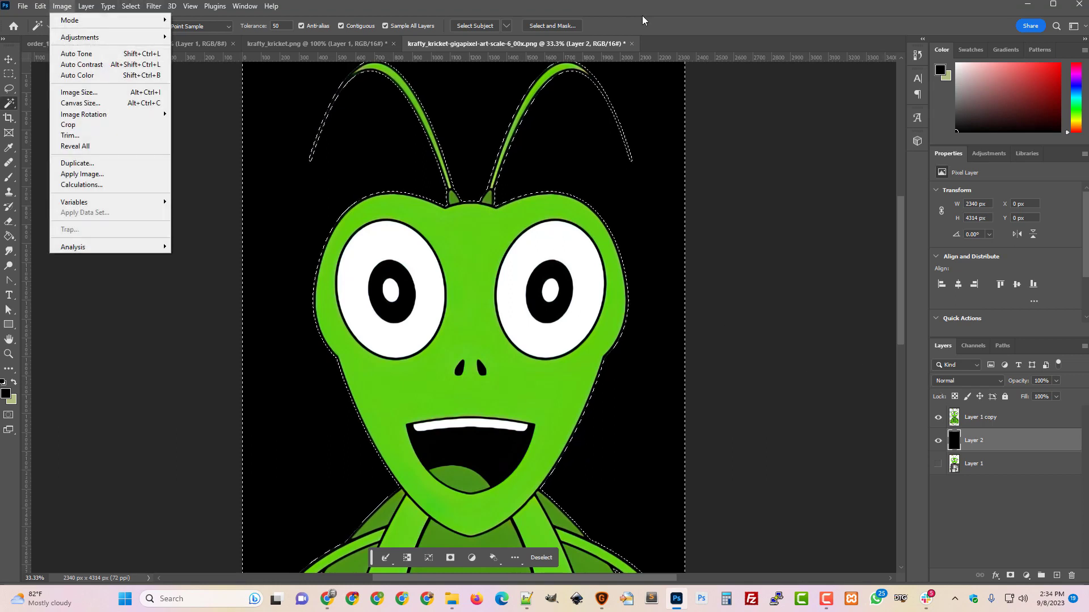
left_click(643, 19)
key("ctrl+d")
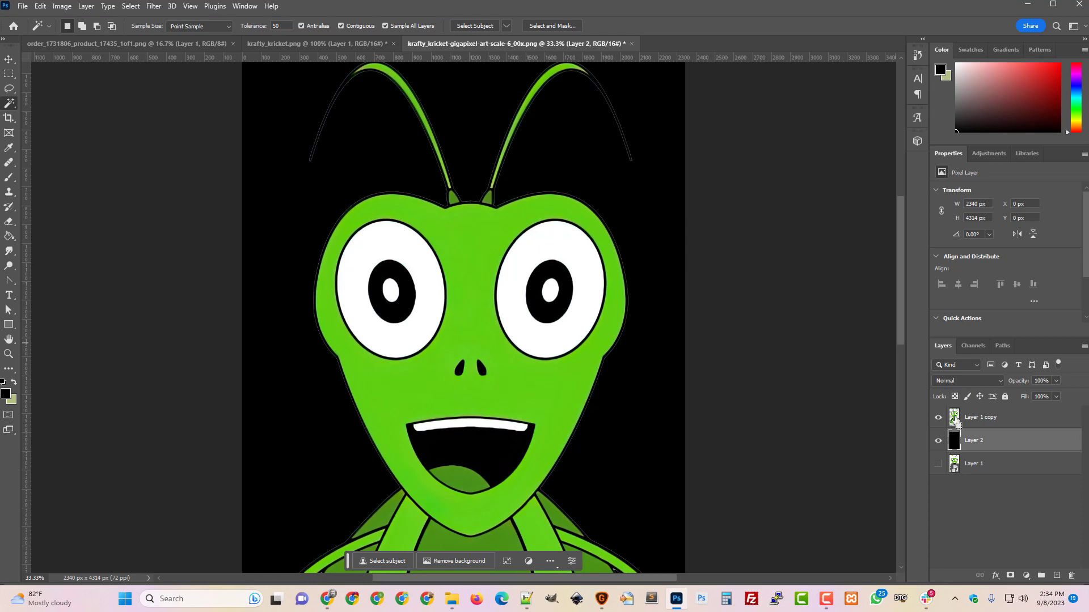
Load the outline of Layer 1 copy as a selection and contract it by 2 pixels
left_click(955, 421, "ctrl")
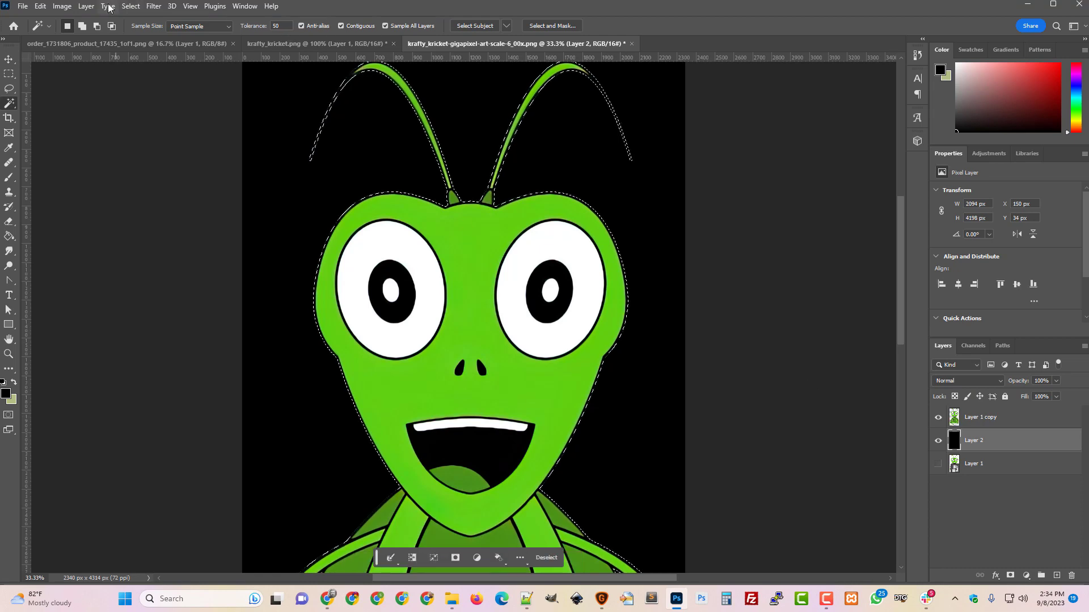
left_click(62, 6)
left_click(90, 97)
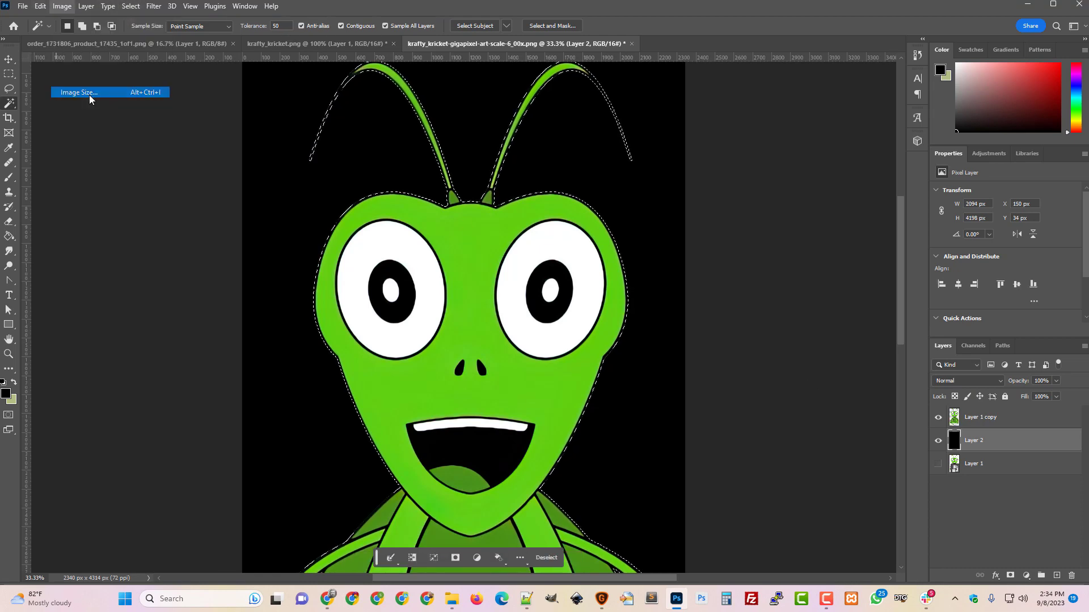
left_click(530, 312)
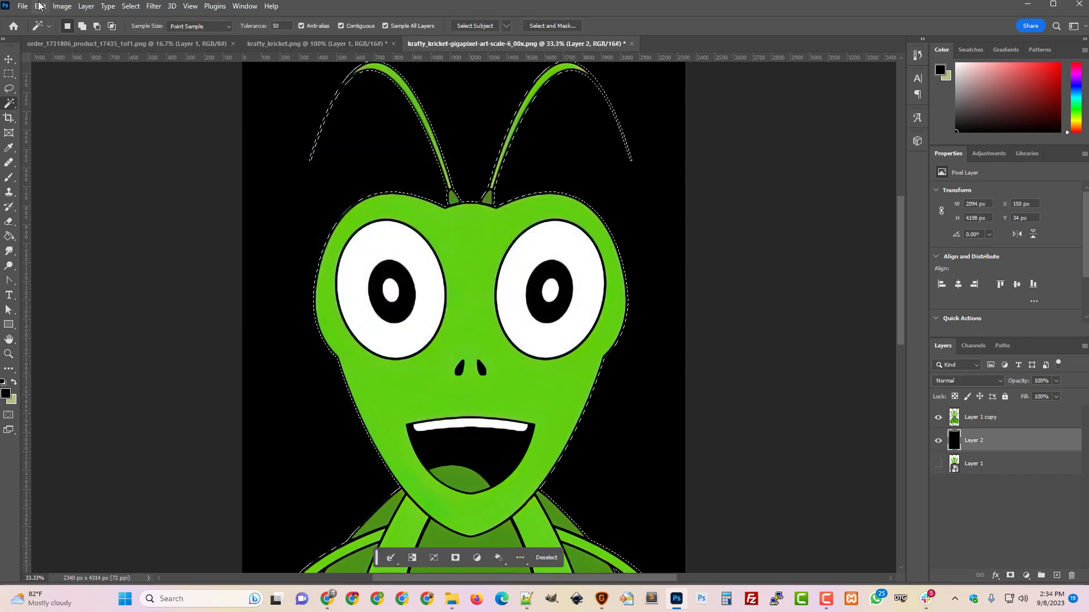
left_click(62, 6)
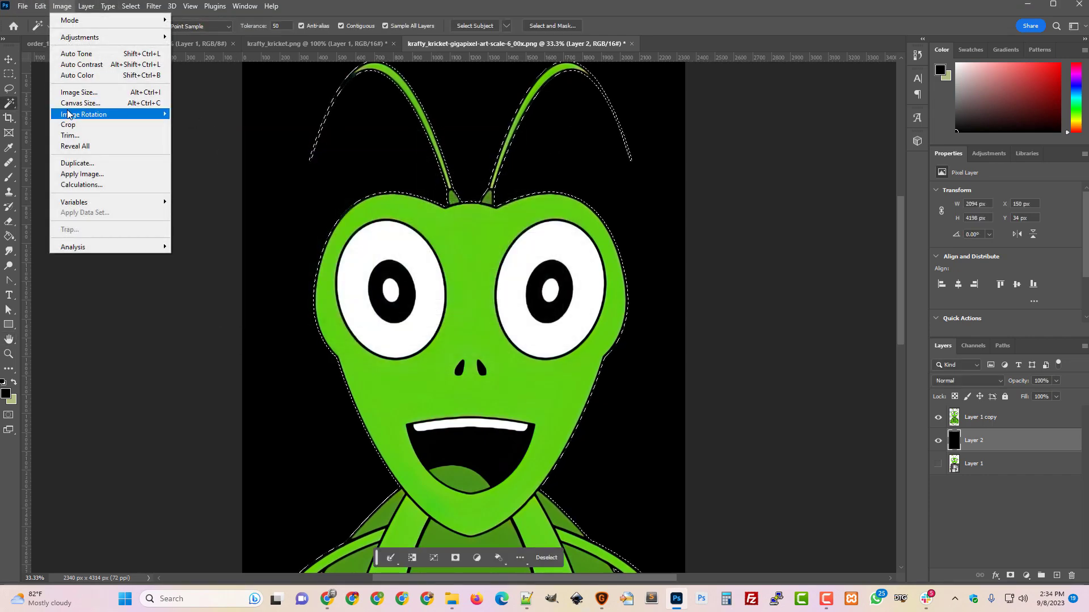
left_click(56, 7)
left_click(56, 7)
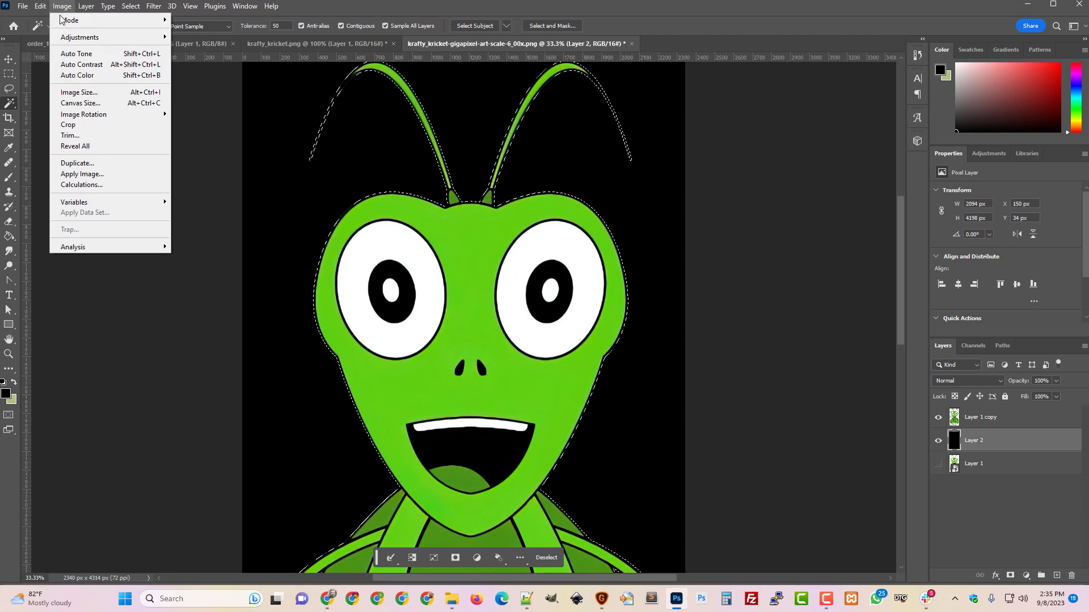
mouse_move(131, 6)
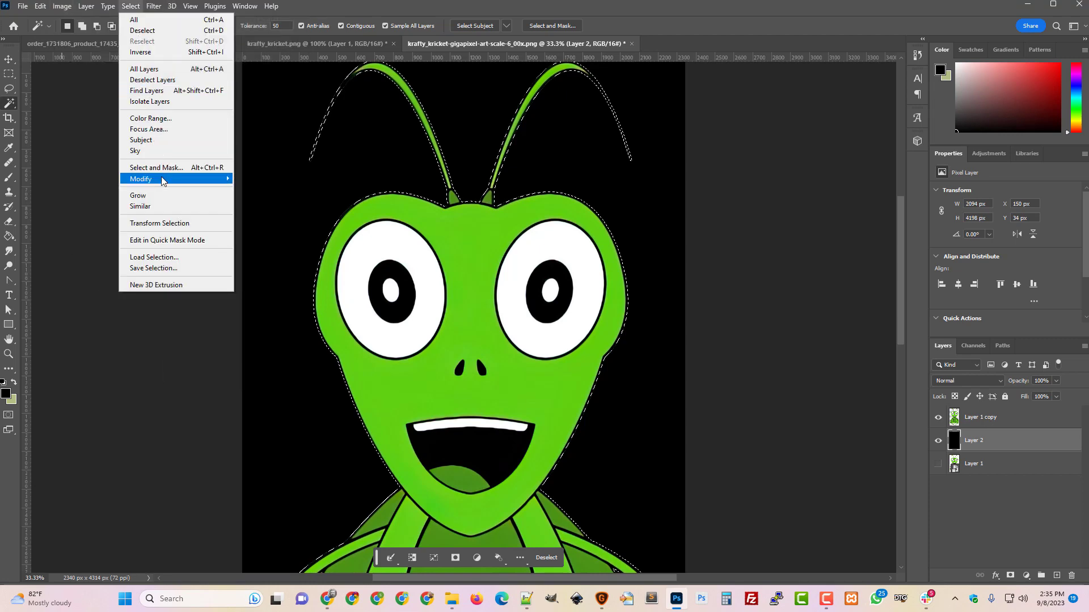
mouse_move(162, 179)
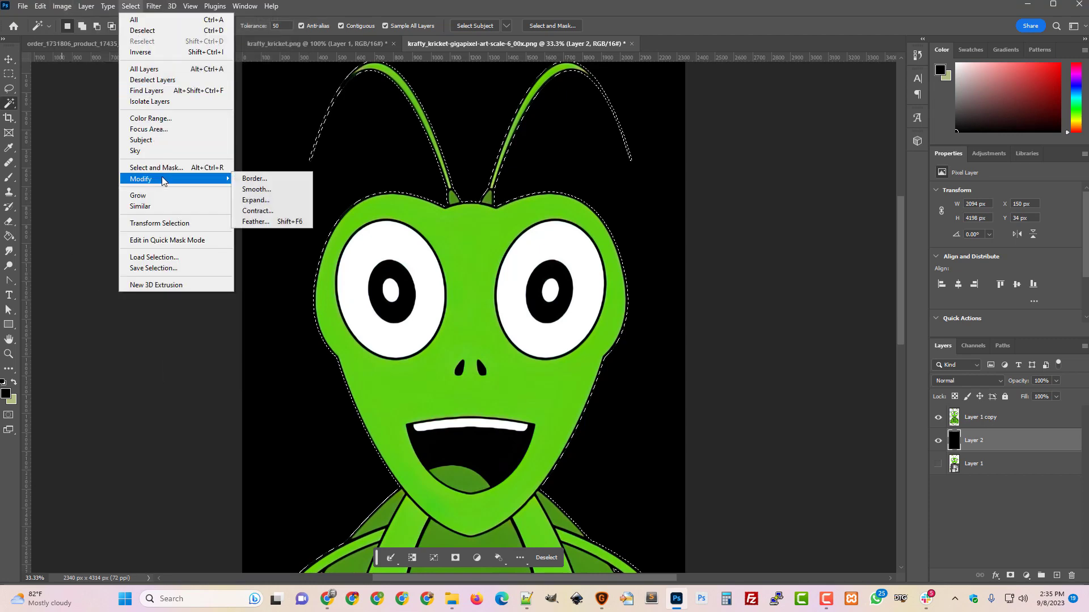
left_click(274, 212)
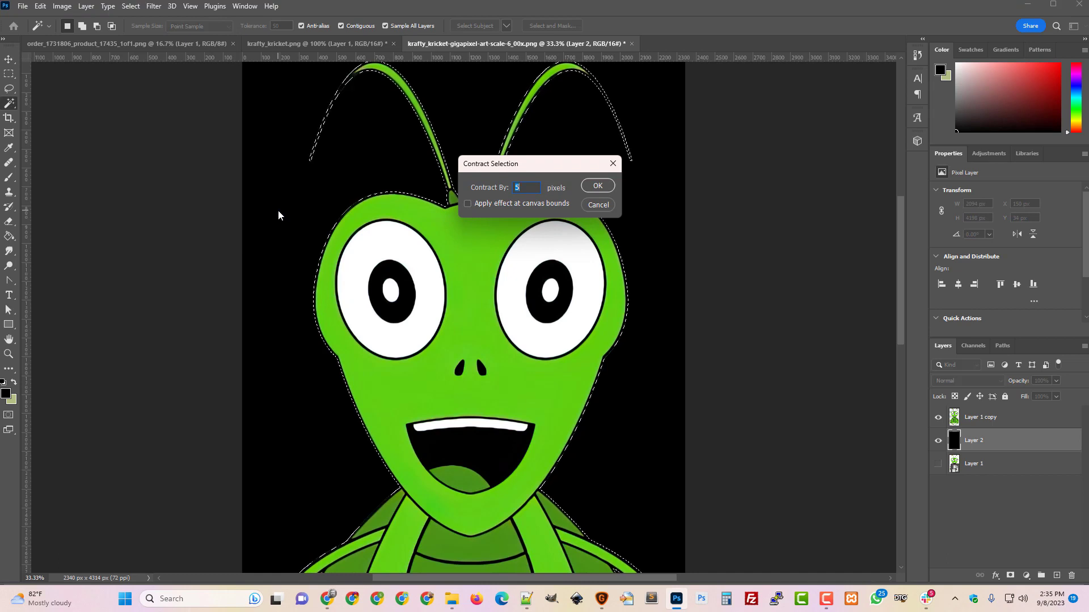
type("2")
key("Return")
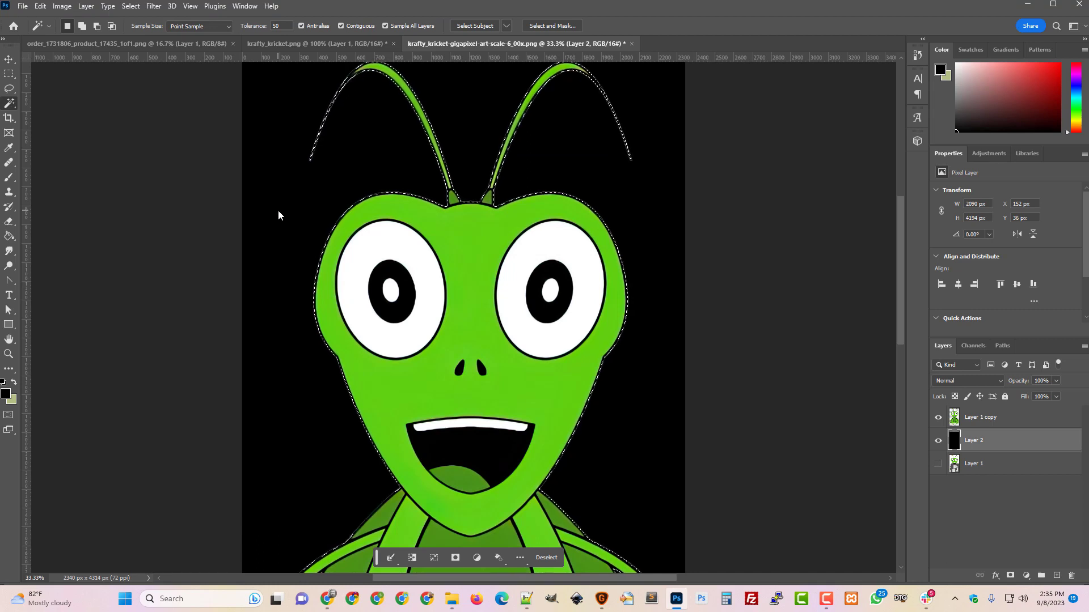
Invert the selection, delete the cricket's leftover outer edge from Layer 1 copy, and deselect
key("ctrl+shift+i")
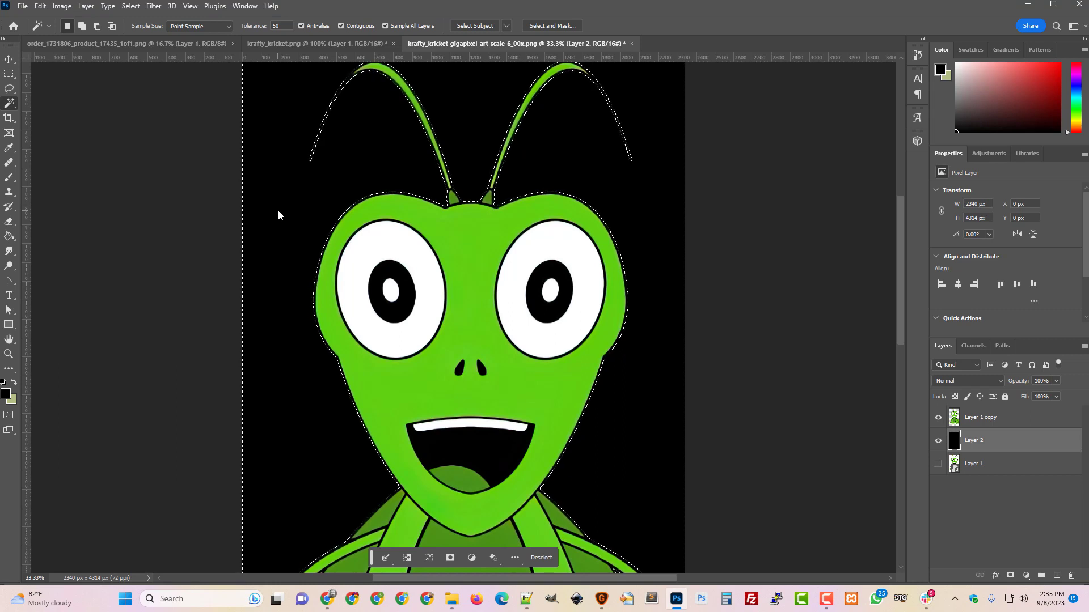
left_click(993, 420)
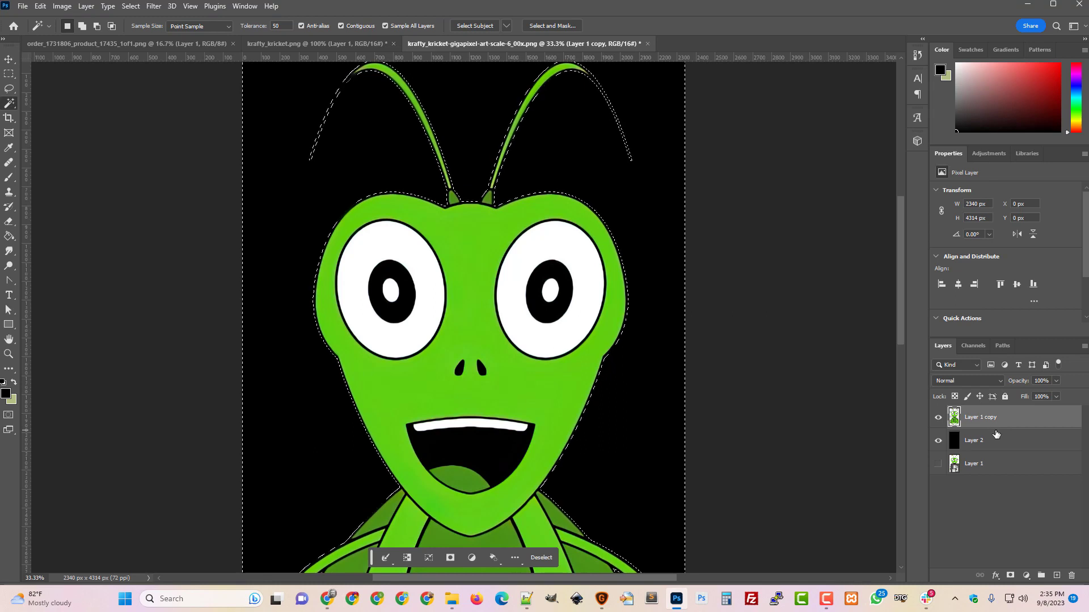
key("ctrl+d")
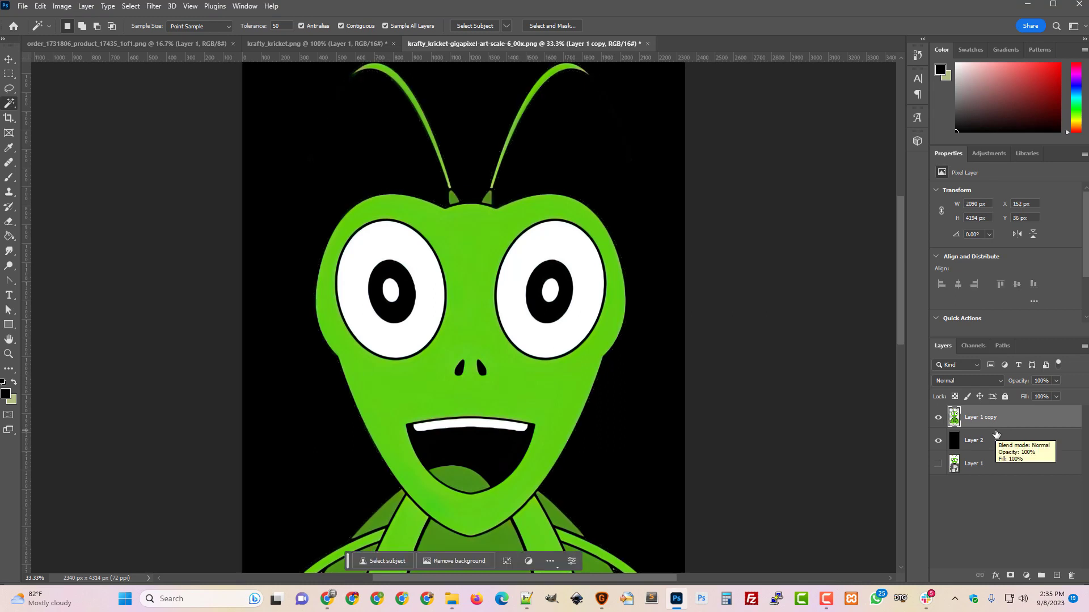
Check the trimmed cricket's edges against transparency and black by toggling the visibility of Layer 1 copy and Layer 2
left_click(938, 420)
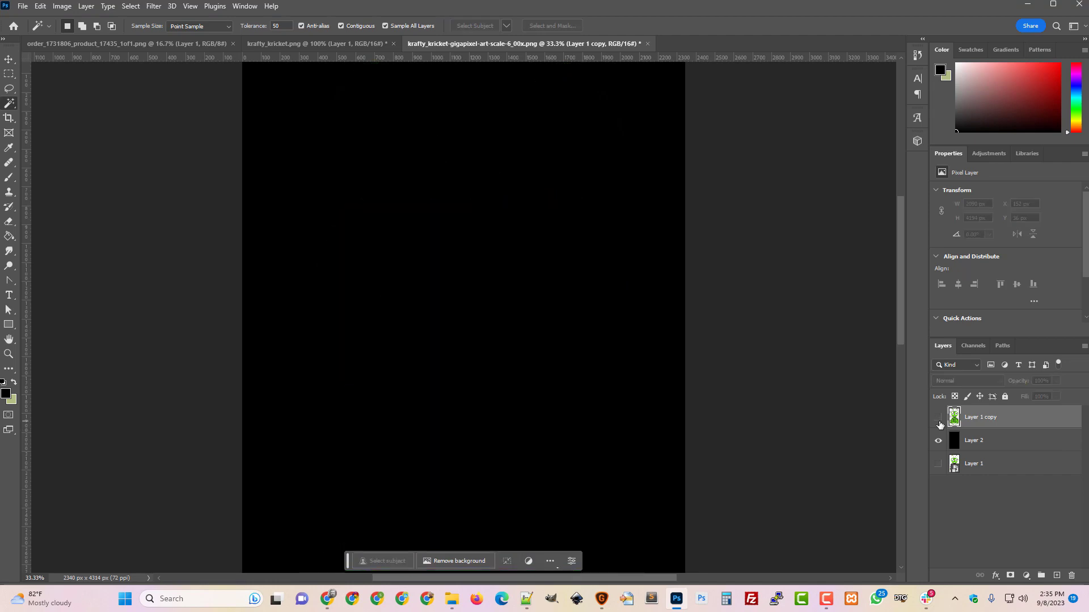
left_click(937, 445)
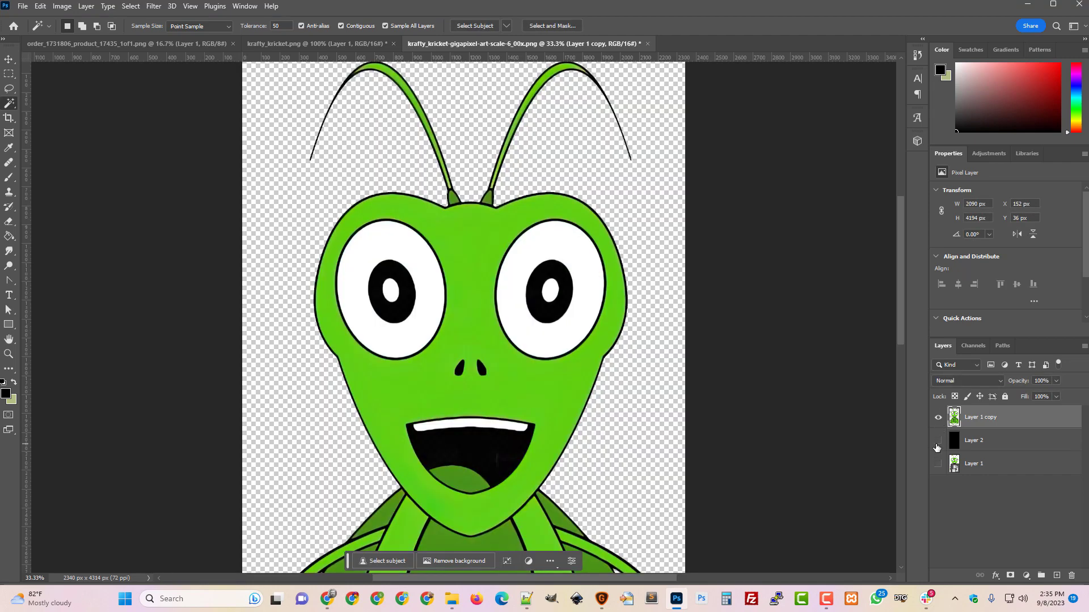
left_click(937, 446)
left_click(937, 445)
left_click(938, 418)
left_click(937, 420)
left_click(938, 442)
Create a new layer directly above the black Layer 2 and fill it with white
left_click(1003, 445)
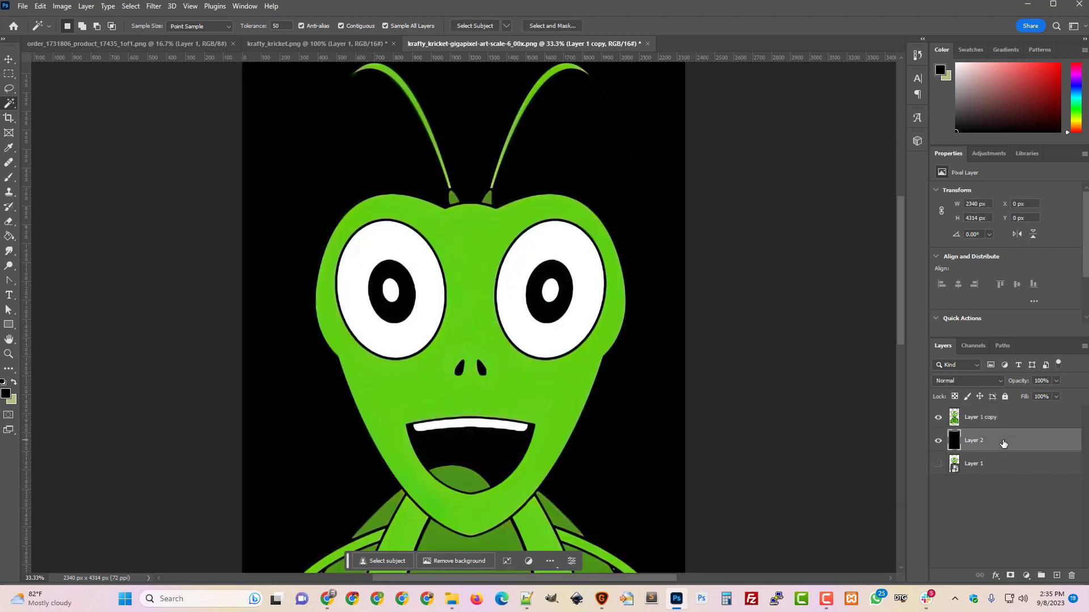
key("ctrl+shift+n")
key("Return")
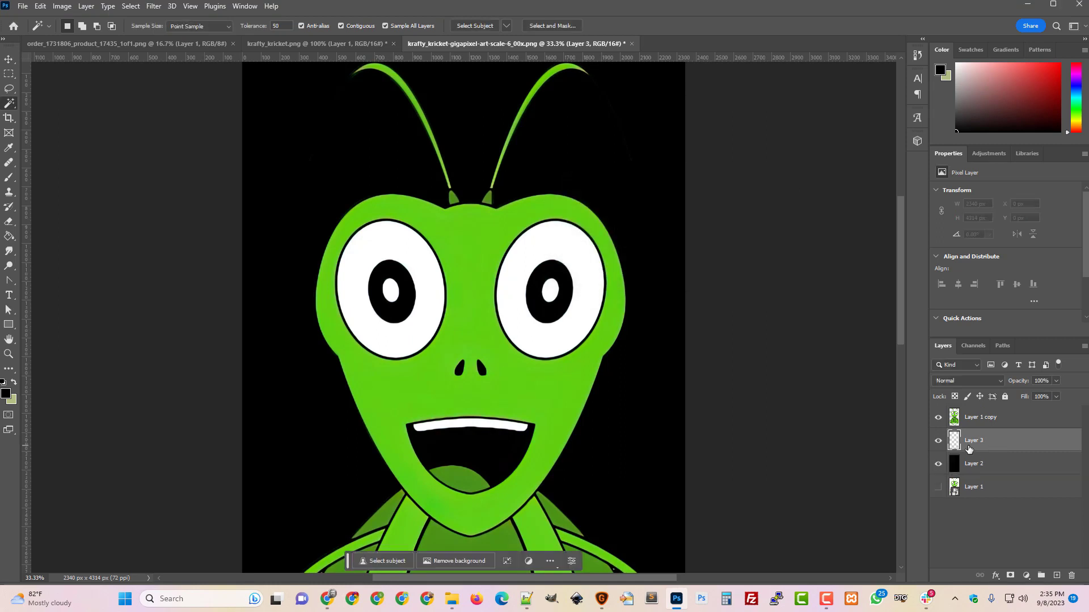
left_click(12, 384)
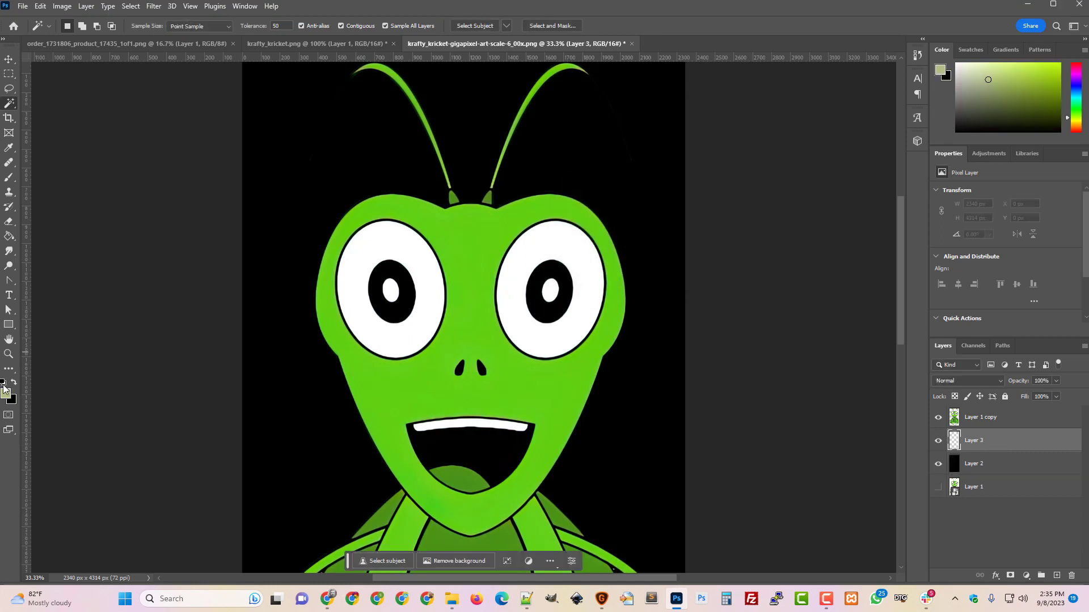
left_click(13, 384)
left_click(14, 384)
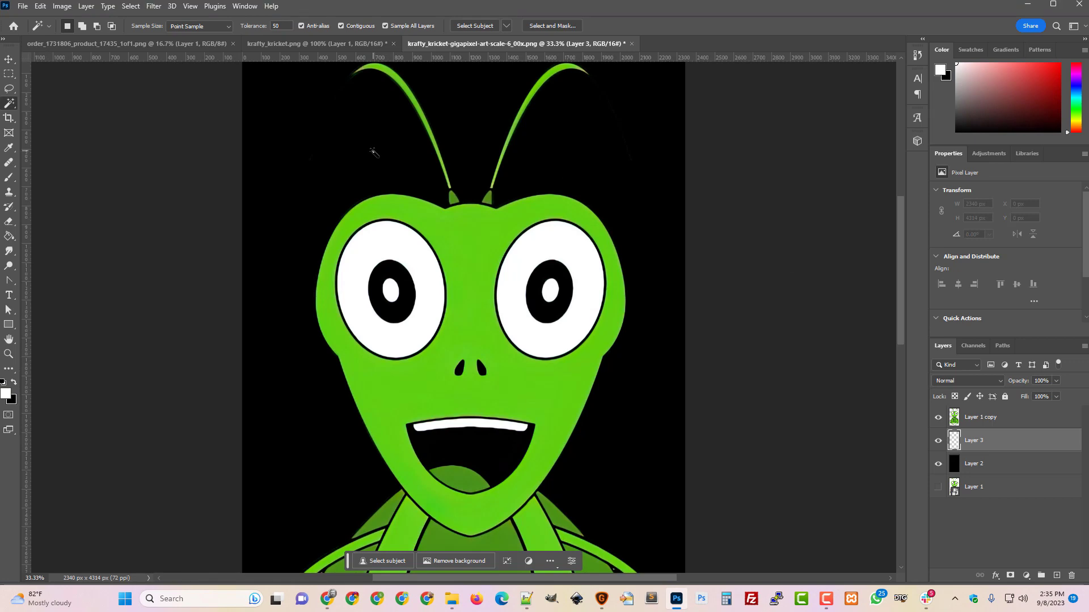
left_click(14, 235)
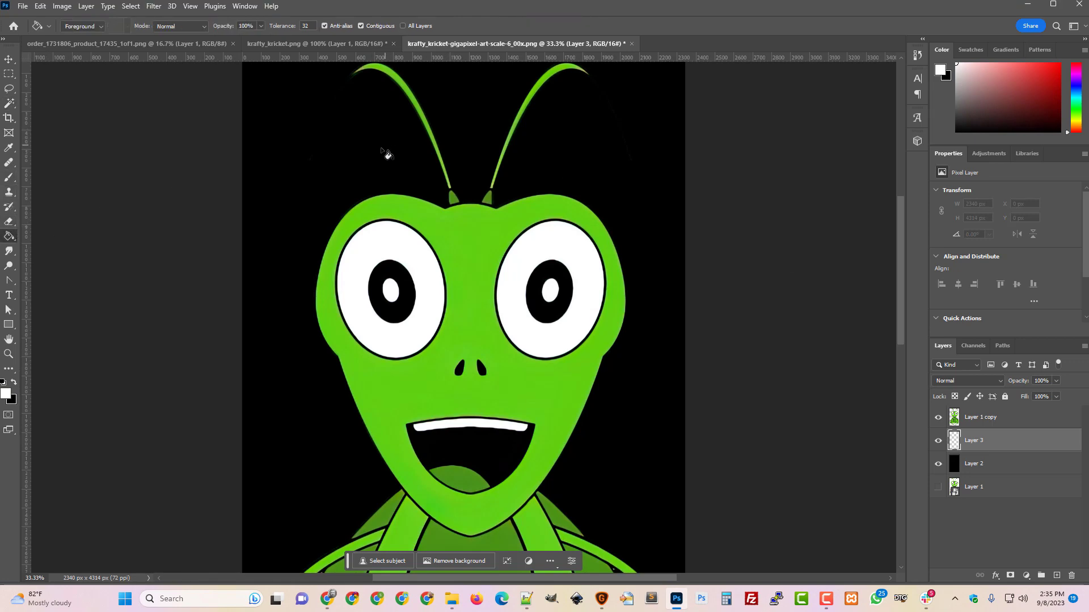
left_click(388, 153)
Check the cricket against the white backdrop, and hide both Layer 3 and Layer 2
scroll(675, 329, "down", 1)
scroll(669, 350, "down", 6)
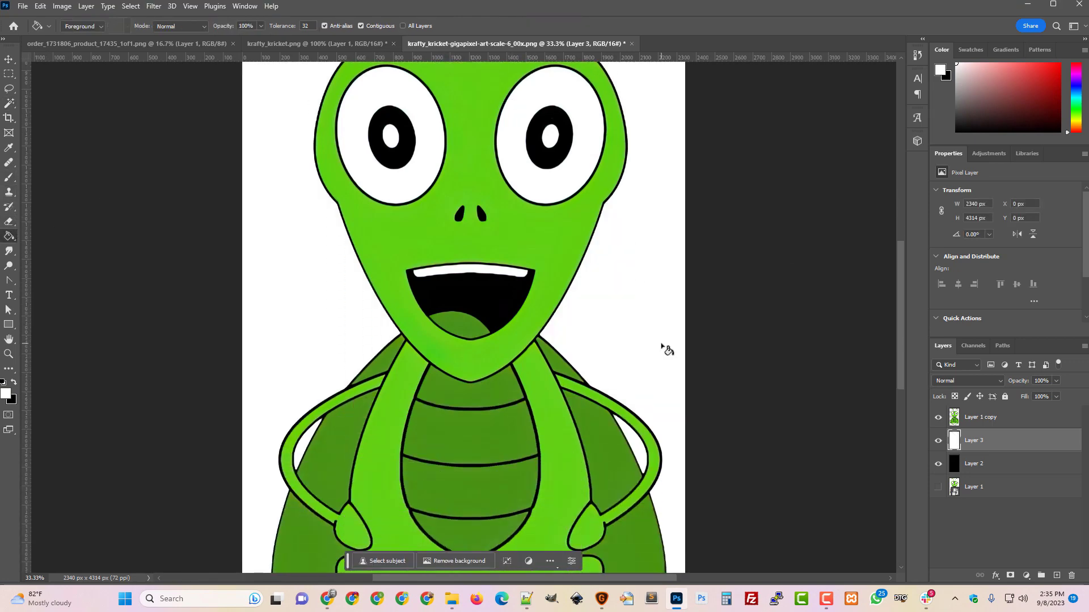
scroll(663, 346, "up", 8)
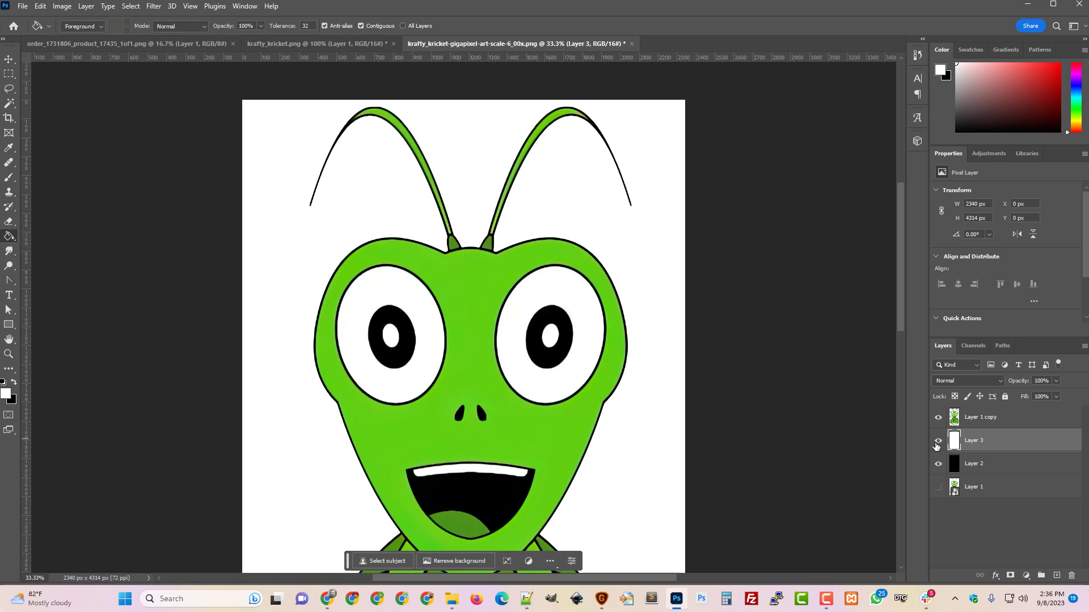
left_click(938, 442)
left_click(938, 464)
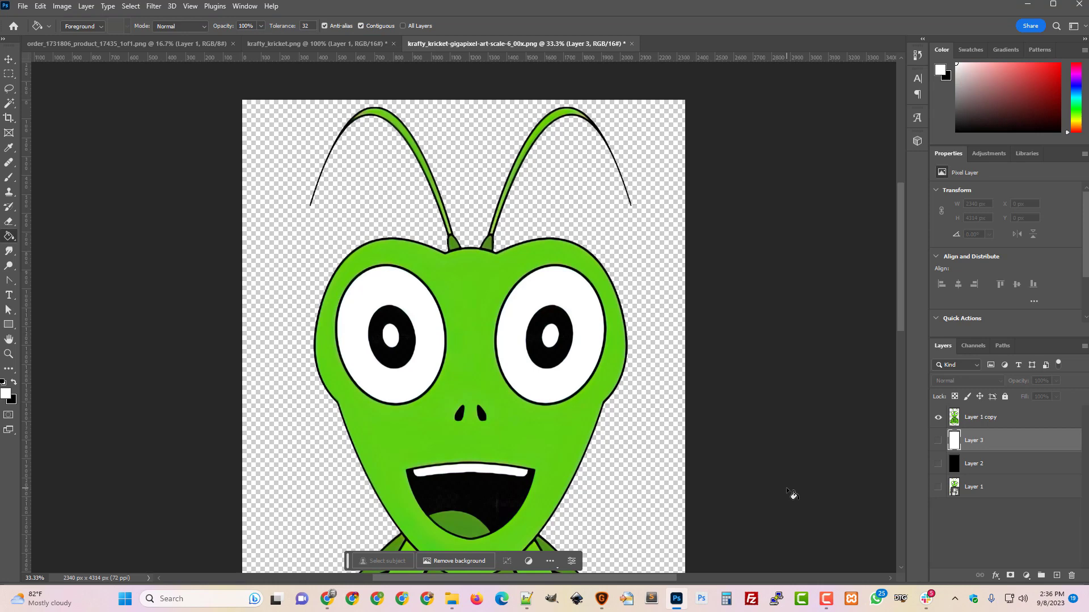
Add a white Stroke layer style to Layer 1 copy, positioned outside with a size of 38 px
key("ctrl+minus")
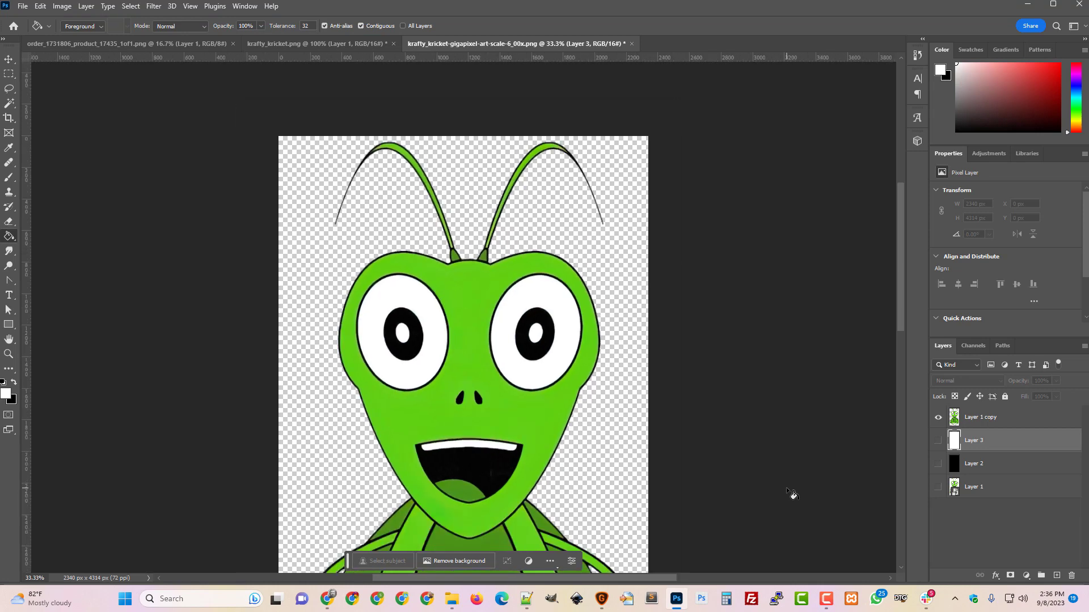
left_click(984, 418)
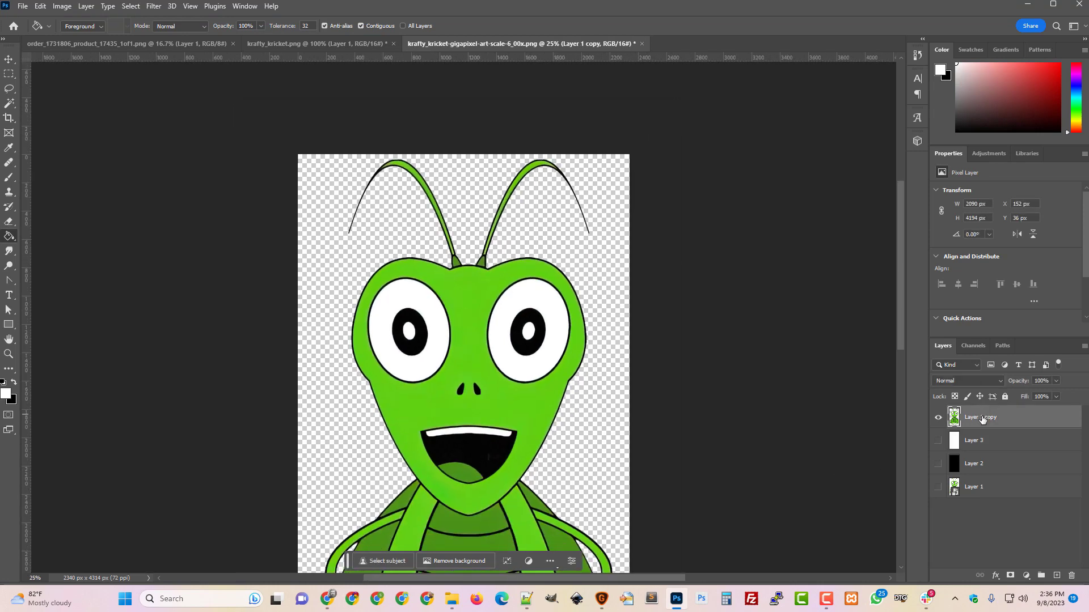
right_click(984, 420)
left_click(930, 143)
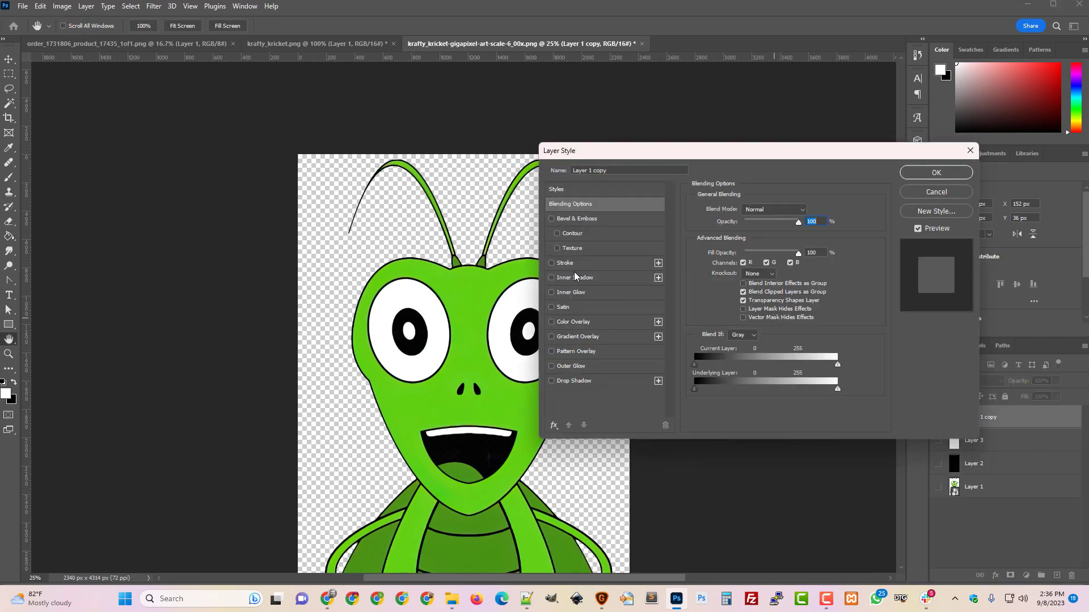
left_click(578, 264)
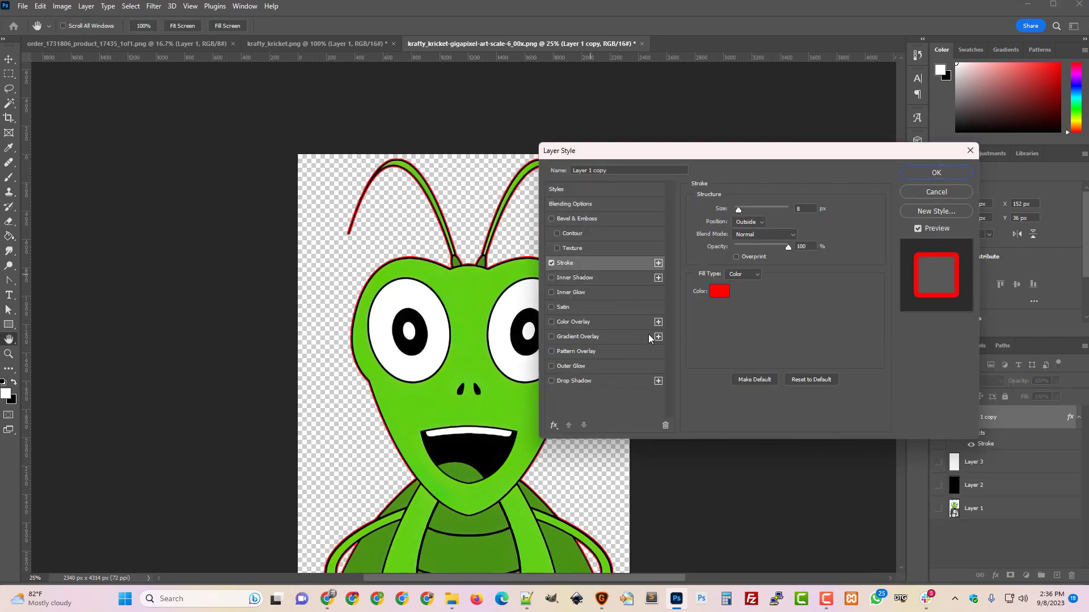
left_click(720, 295)
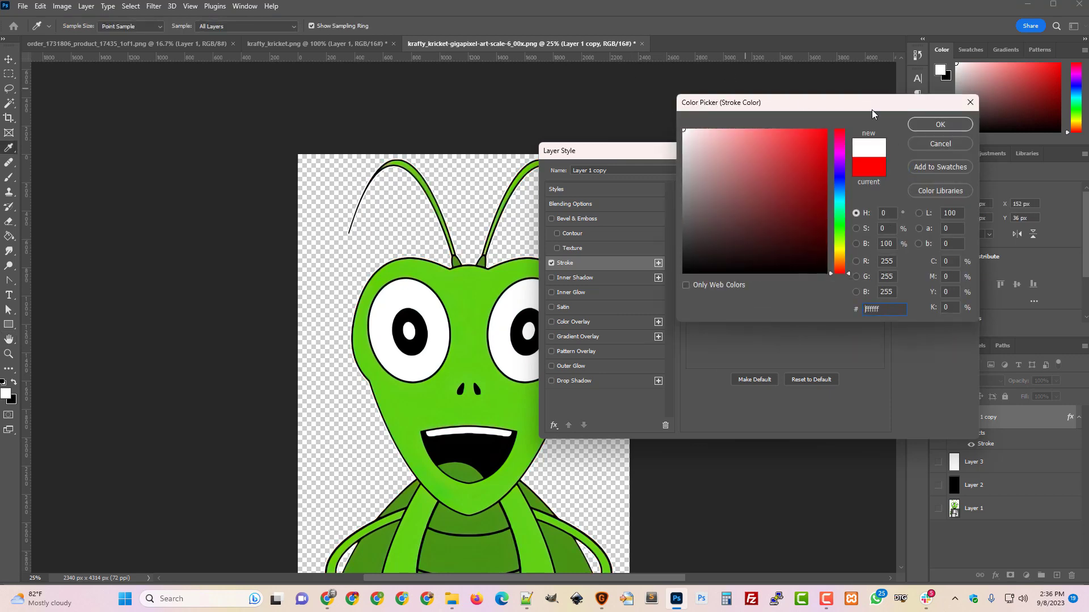
left_click(940, 125)
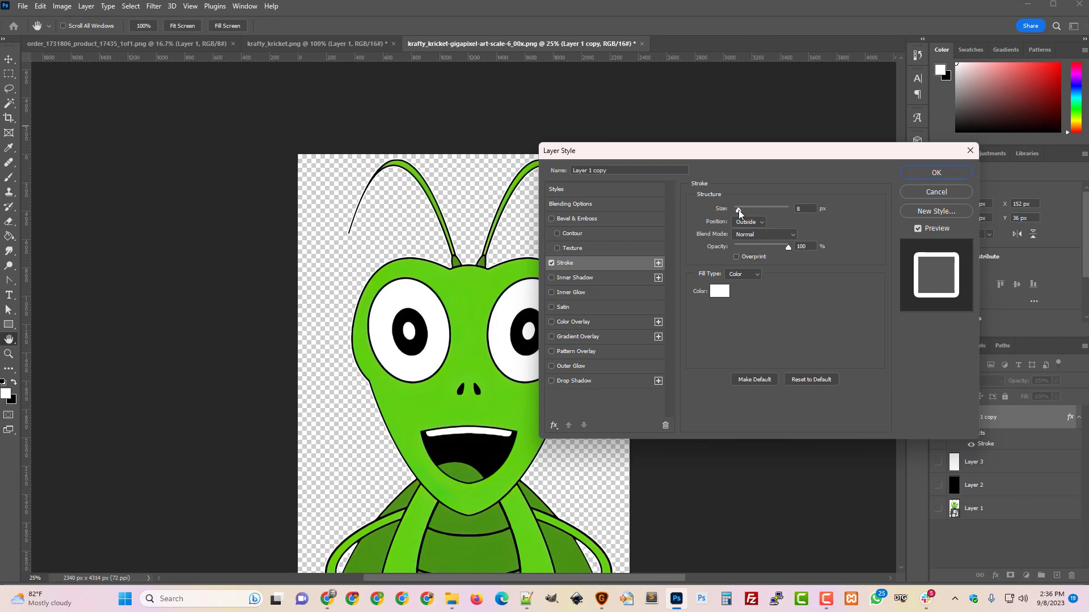
left_click_drag(738, 211, 745, 214)
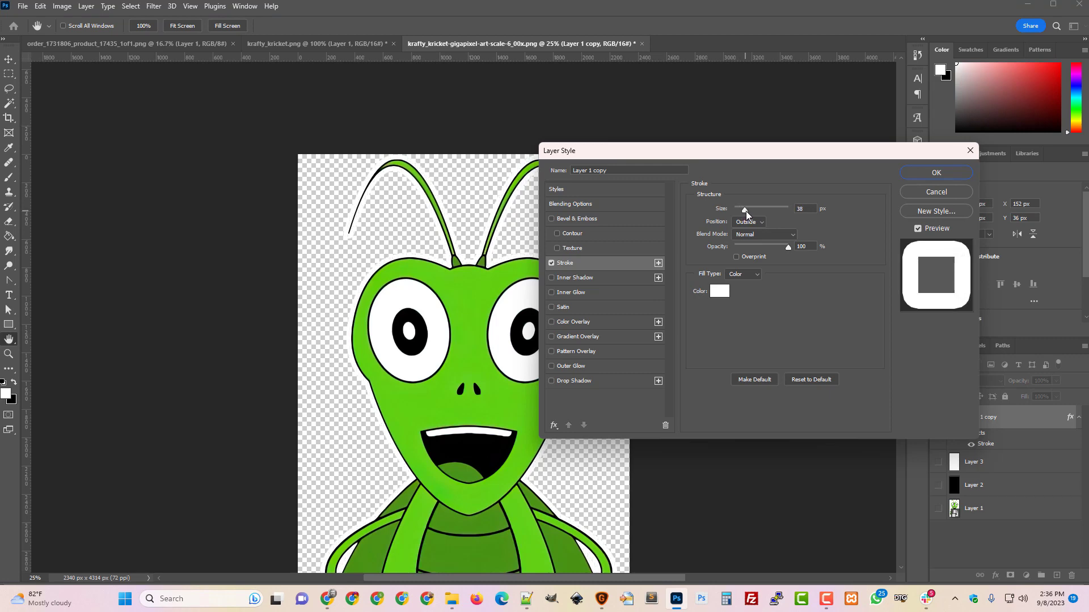
left_click_drag(746, 215, 746, 213)
left_click(944, 178)
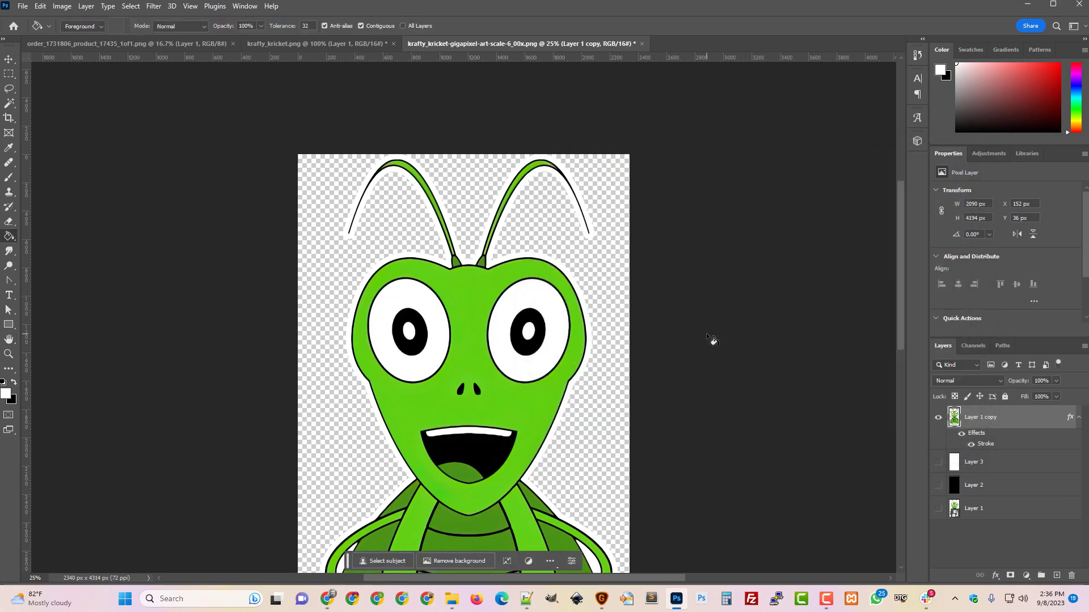
Scale the cricket on Layer 1 copy down proportionally about its center to 97.86% so the outline fits the canvas
key("ctrl+t")
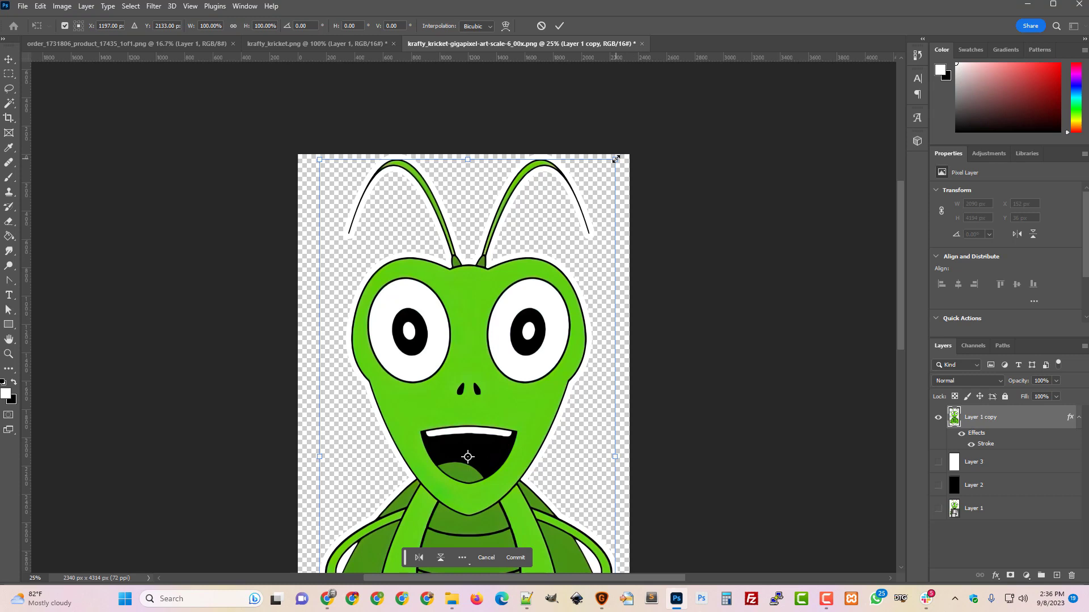
left_click_drag(616, 159, 610, 164)
scroll(659, 282, "down", 6)
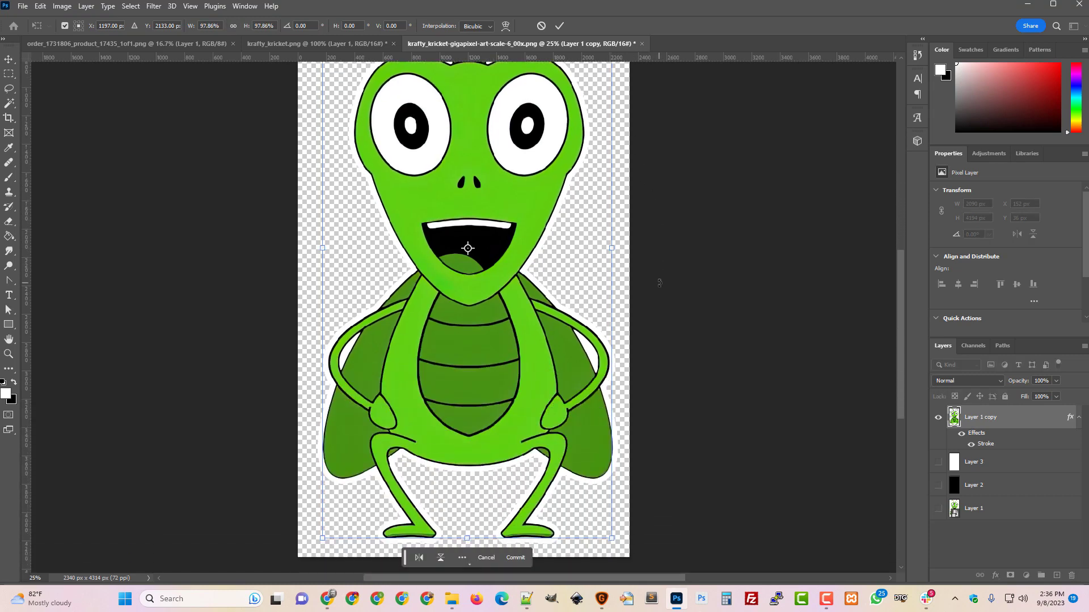
scroll(659, 282, "up", 4)
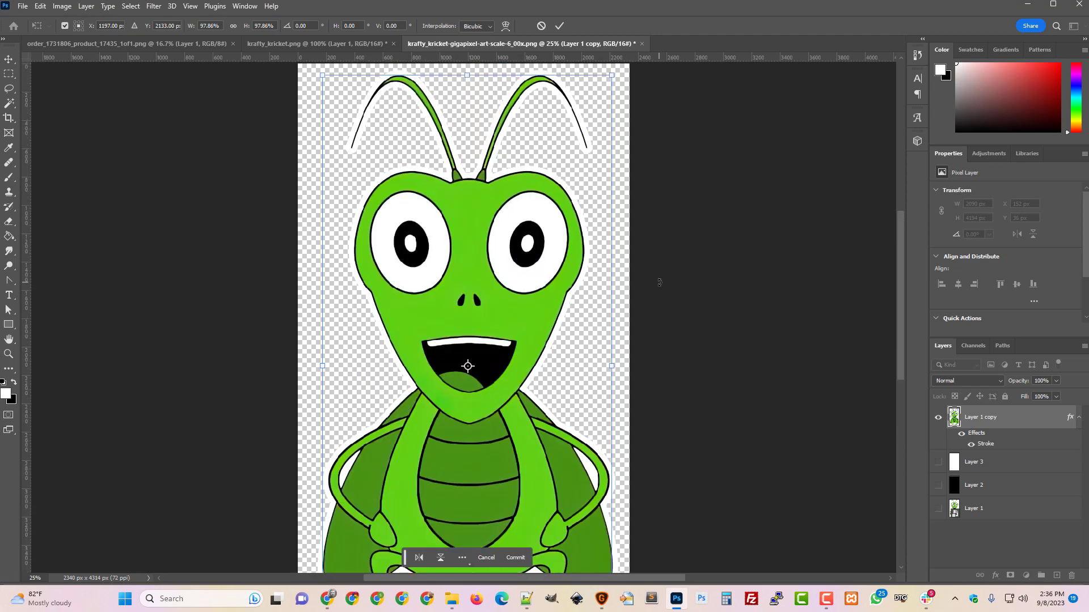
key("Return")
key("g")
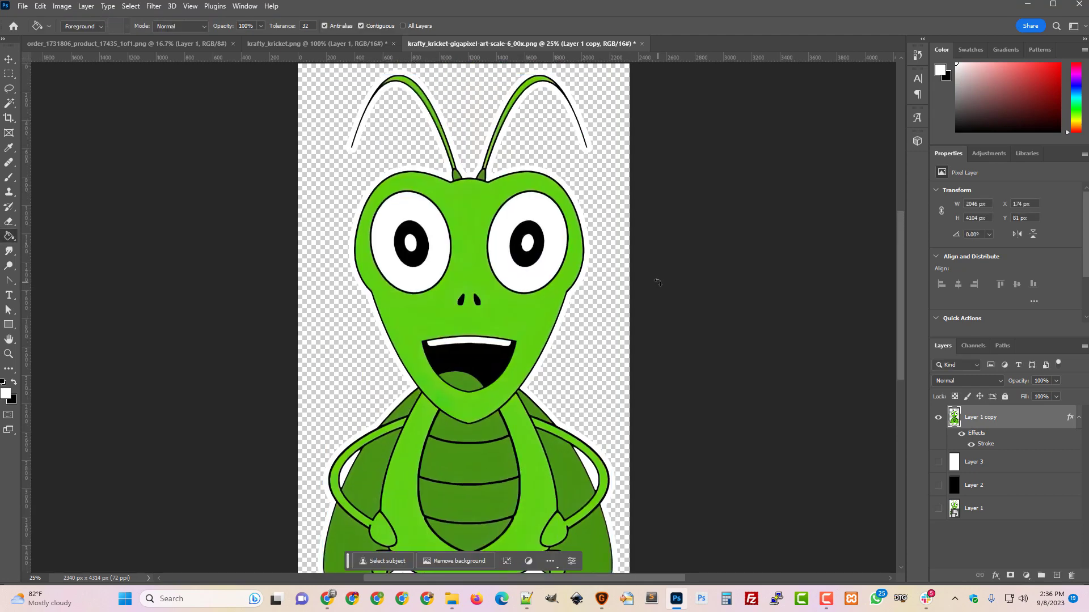
Show the black Layer 2 behind the cricket and set the stroke size of Layer 1 copy to 18 px
key("ctrl+equal")
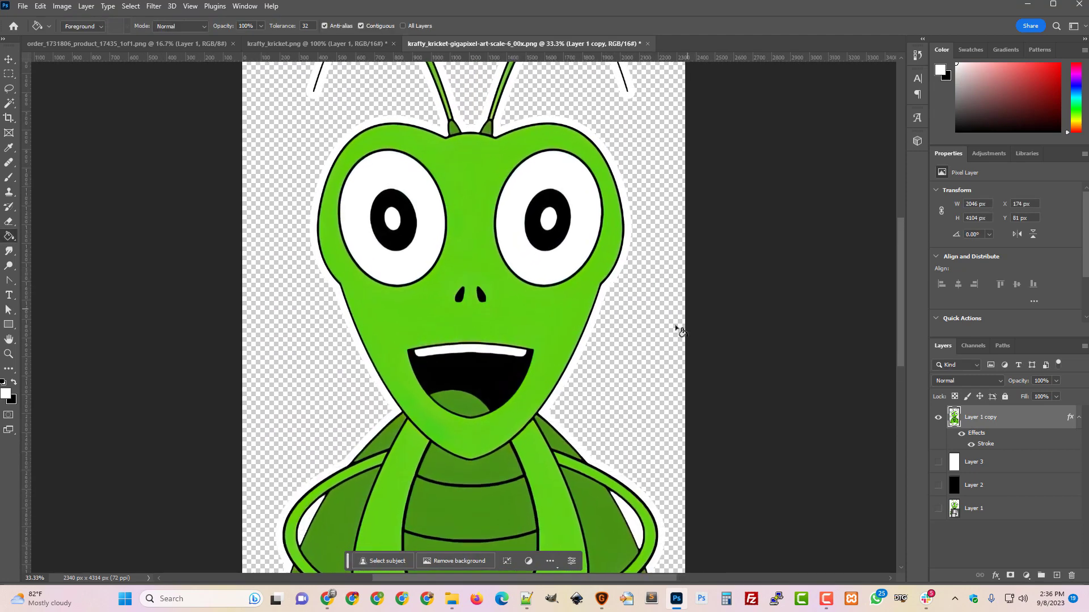
left_click(939, 486)
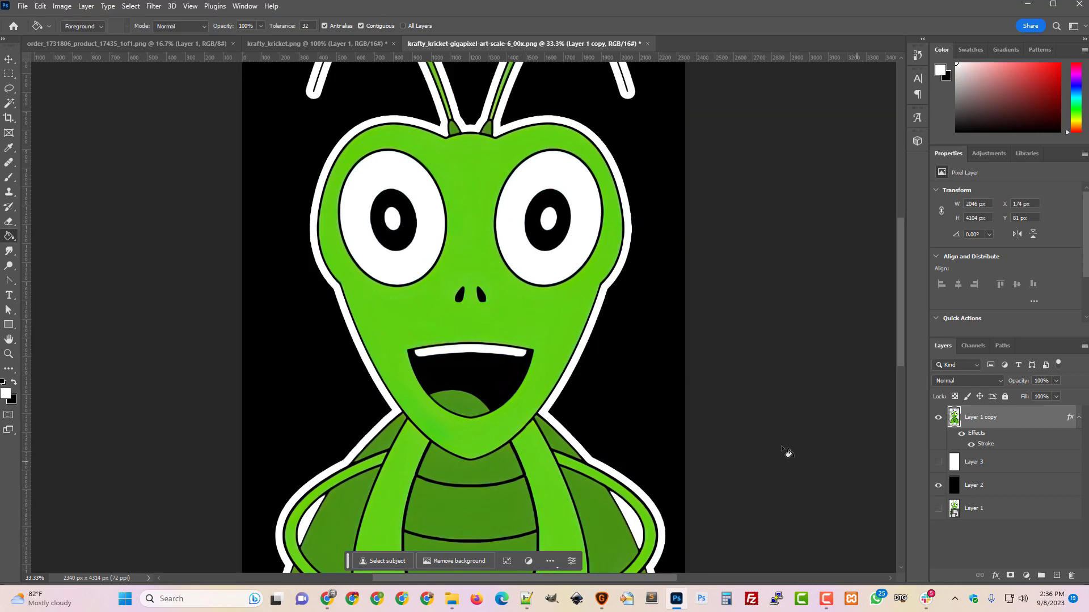
scroll(754, 445, "up", 3)
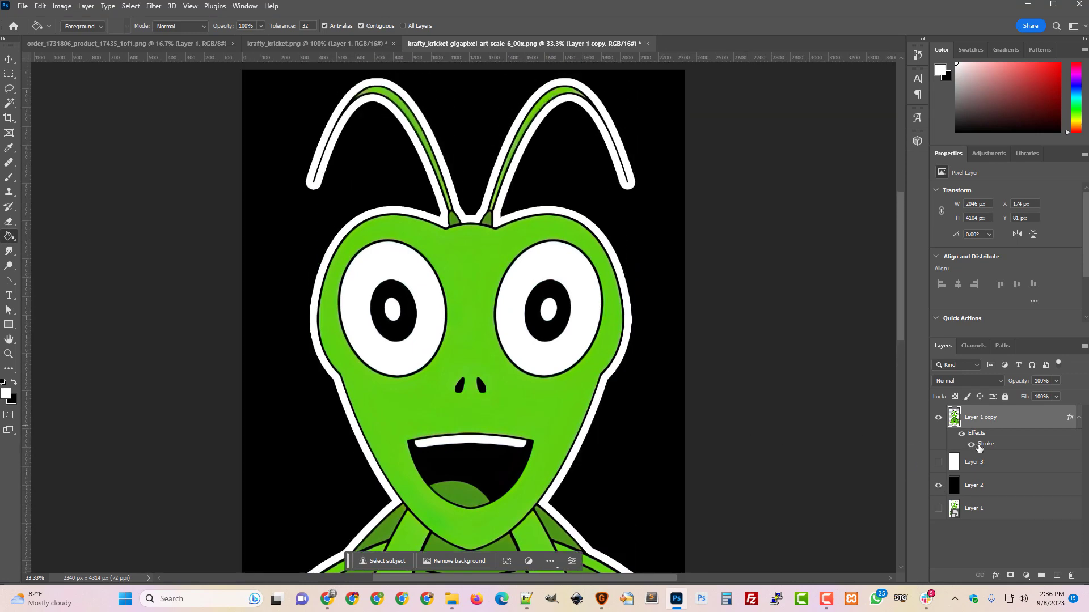
double_click(985, 444)
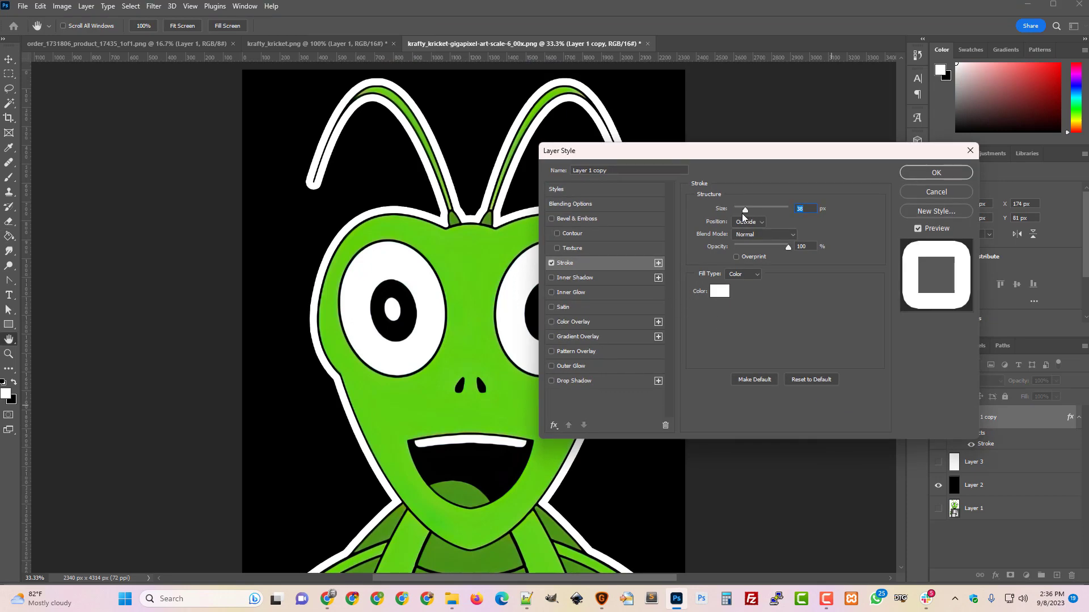
left_click_drag(746, 213, 742, 213)
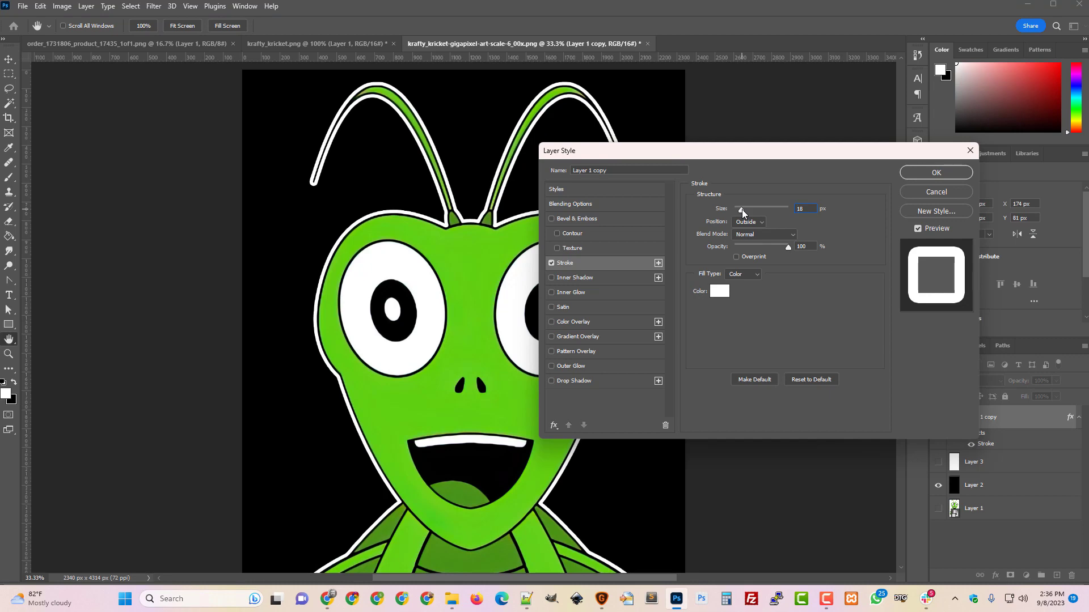
left_click(937, 173)
Review the white outline around the whole cricket against black, and hide Layer 2
scroll(762, 380, "down", 5)
scroll(762, 382, "down", 4)
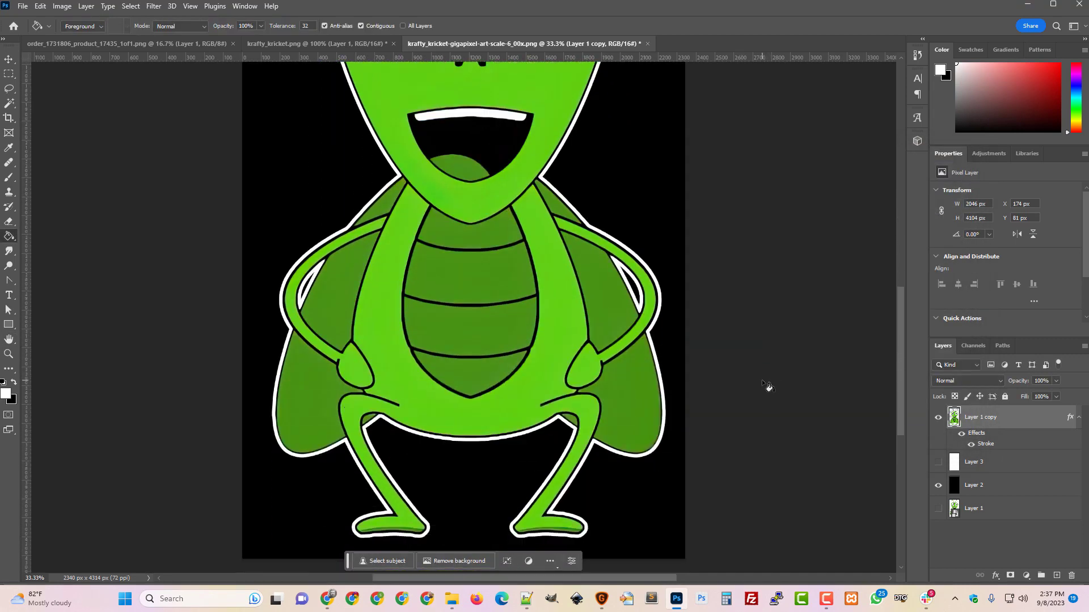
scroll(762, 381, "up", 6)
scroll(762, 381, "up", 5)
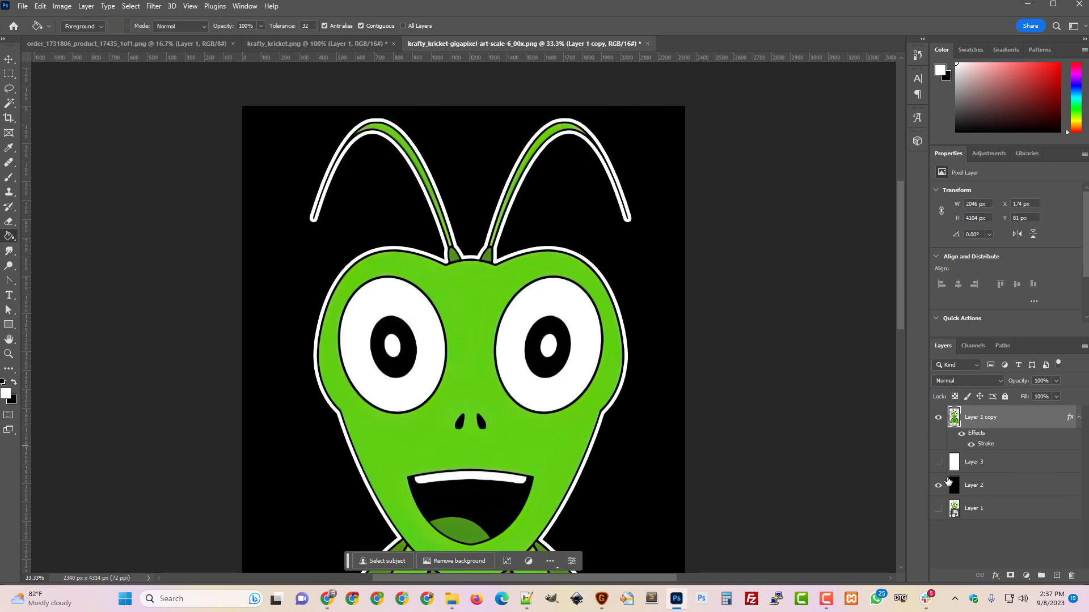
left_click(939, 486)
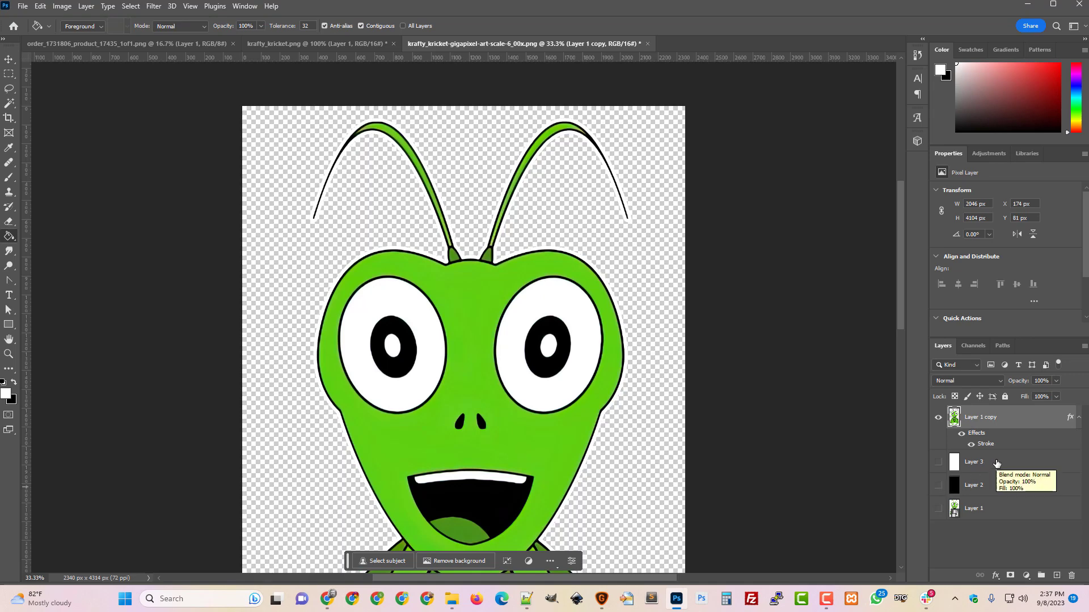
Trim the transparent pixels from all four sides of the canvas and check the cropped edges
left_click(62, 6)
left_click(81, 137)
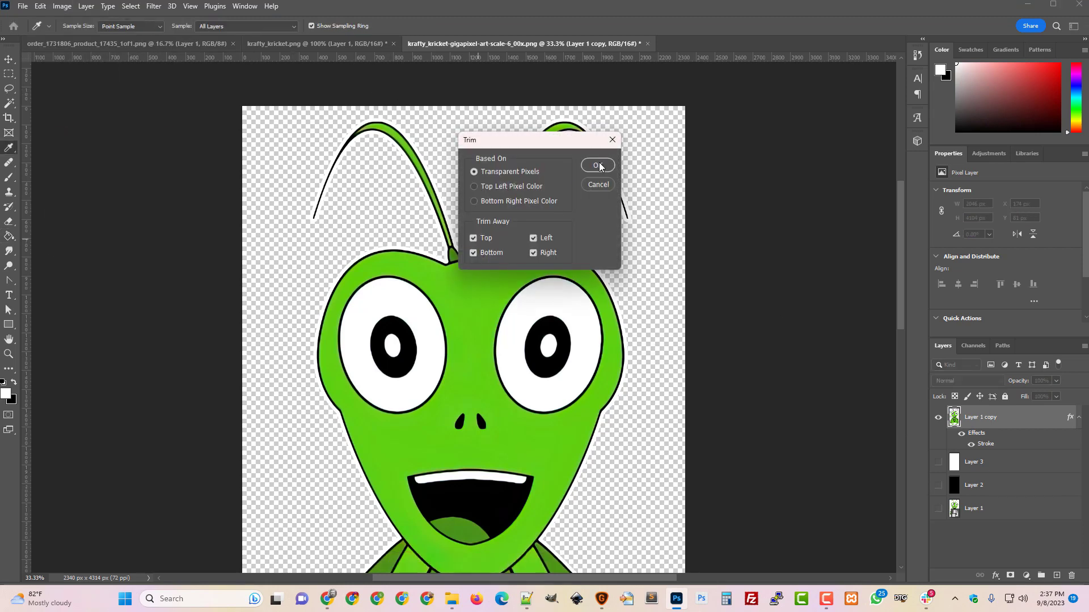
left_click(598, 165)
key("g")
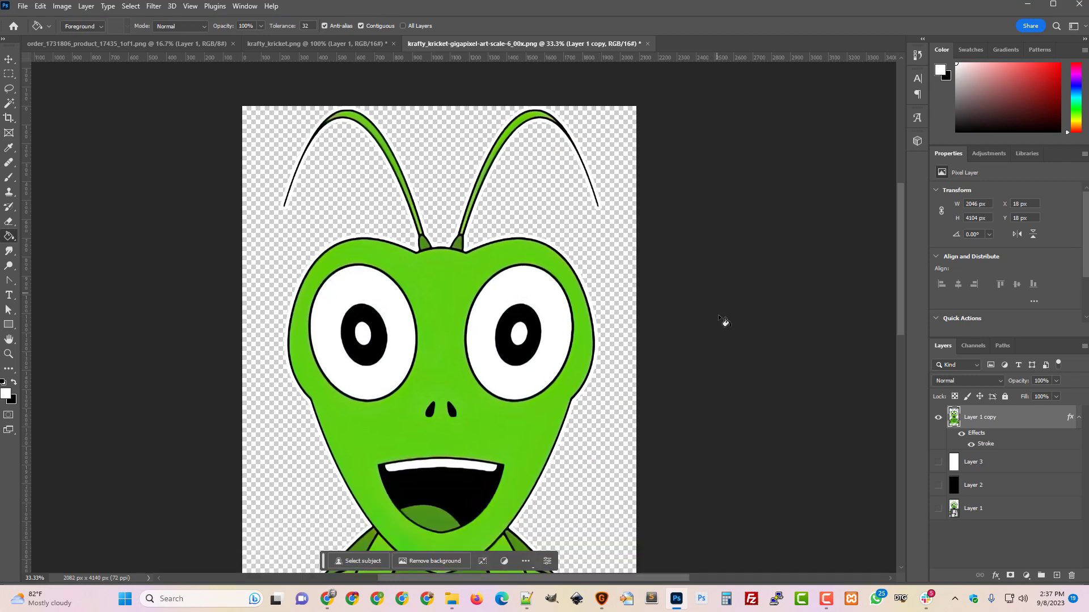
scroll(721, 359, "down", 8)
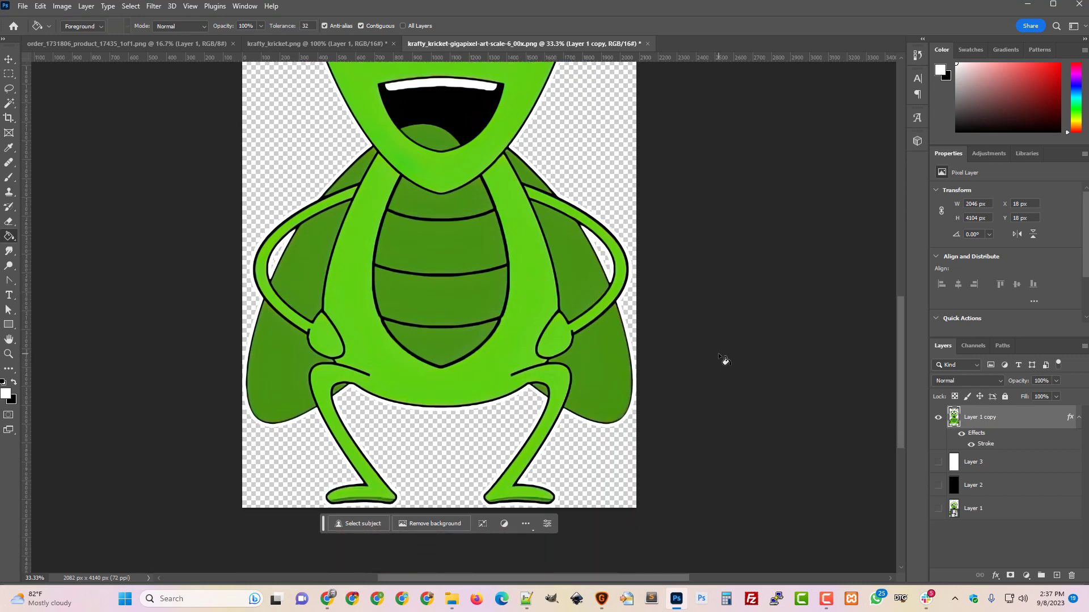
scroll(719, 354, "up", 6)
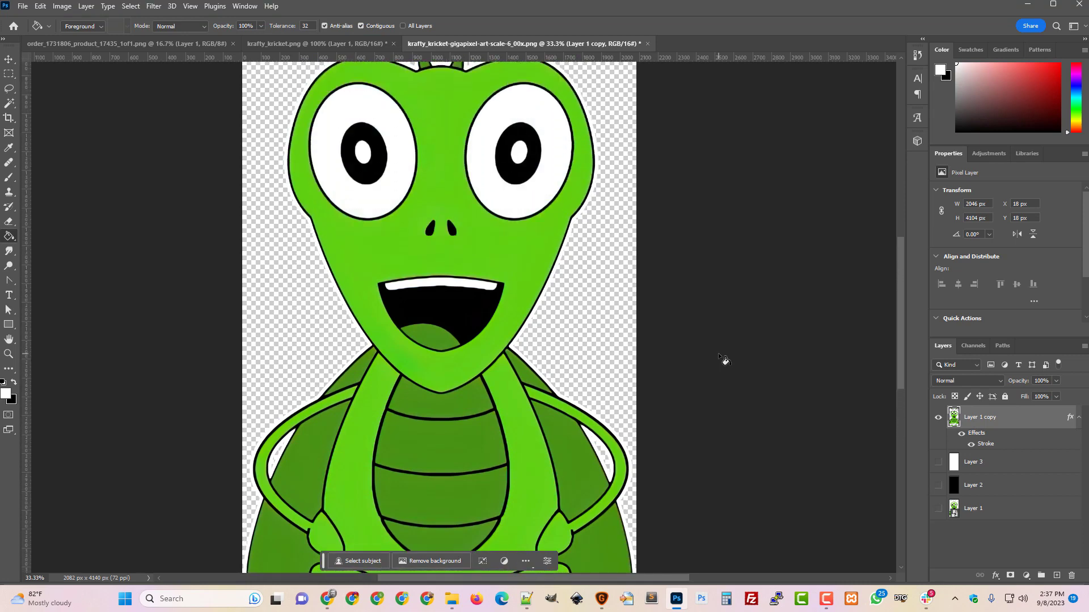
scroll(718, 352, "up", 1)
Export the outlined cricket as a PNG named krafty_kricket_transparent_stroke.png in the 1_Image_fixes folder
left_click(22, 5)
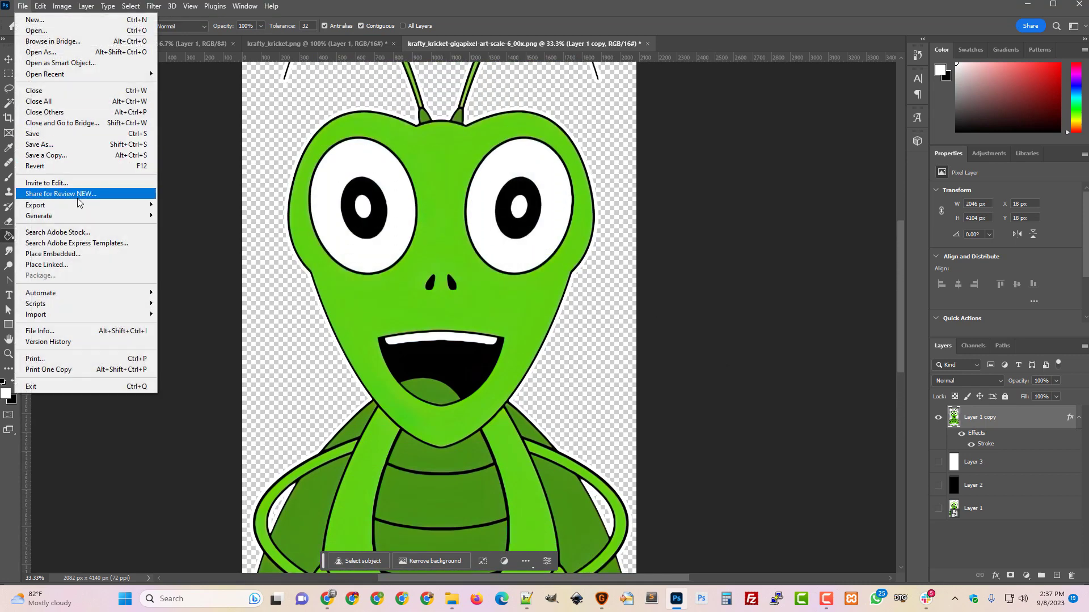
mouse_move(83, 205)
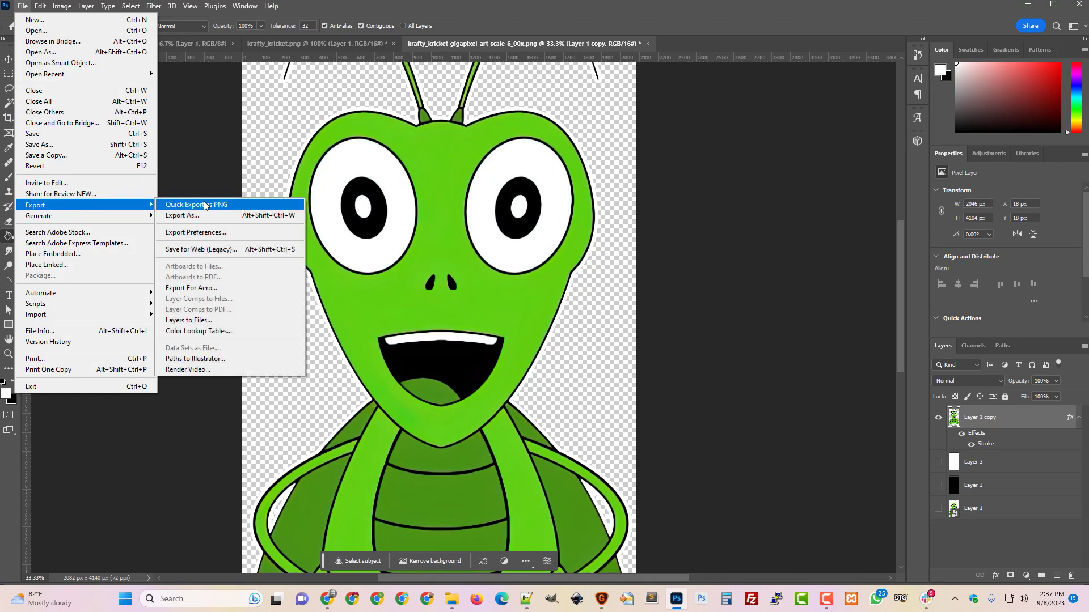
left_click(204, 205)
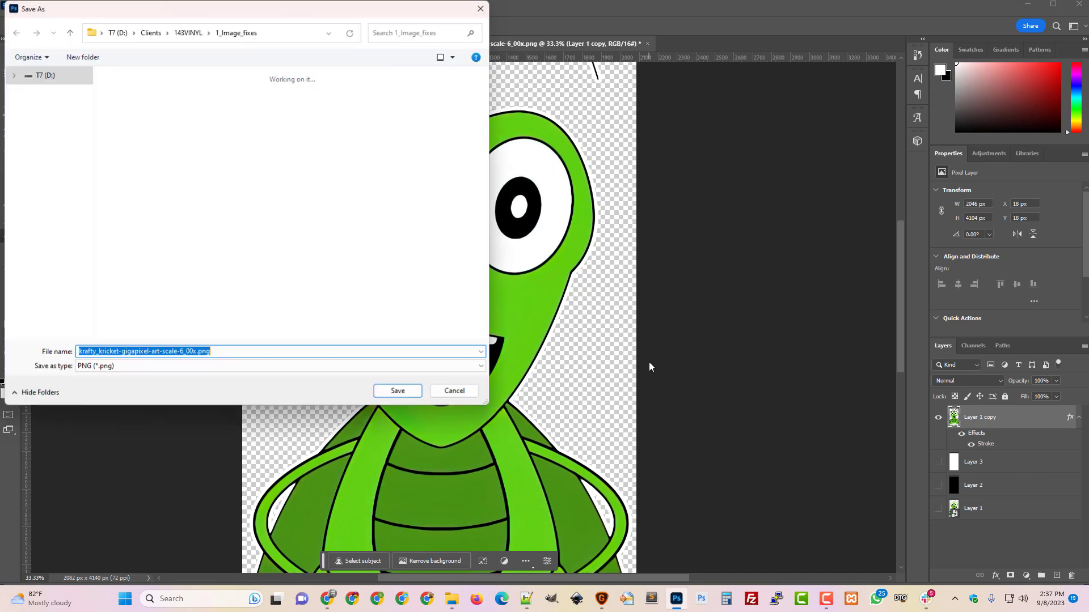
left_click_drag(196, 352, 119, 352)
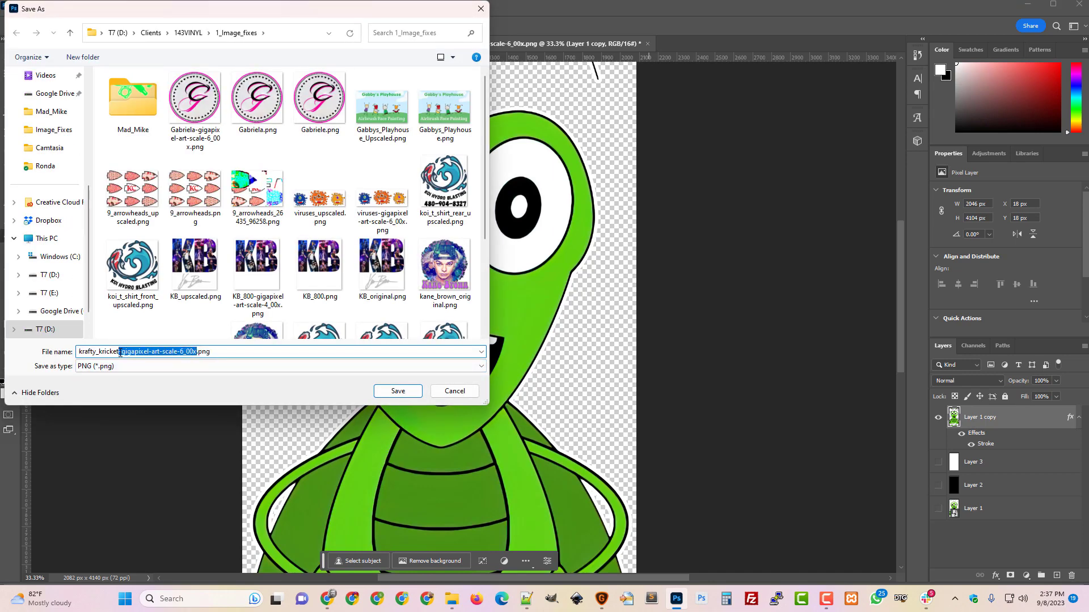
type("1")
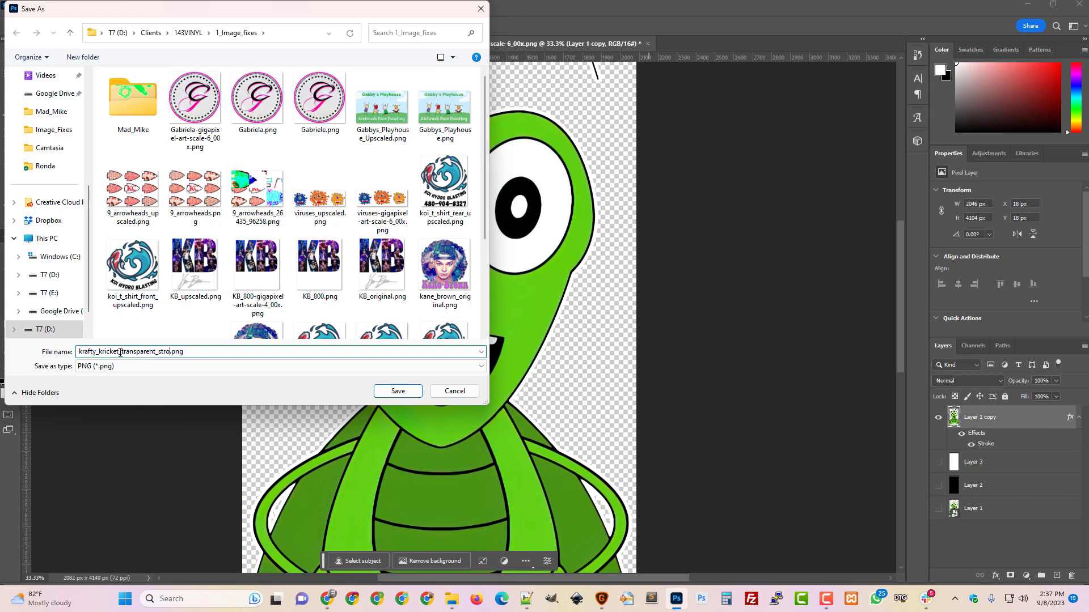
key("Return")
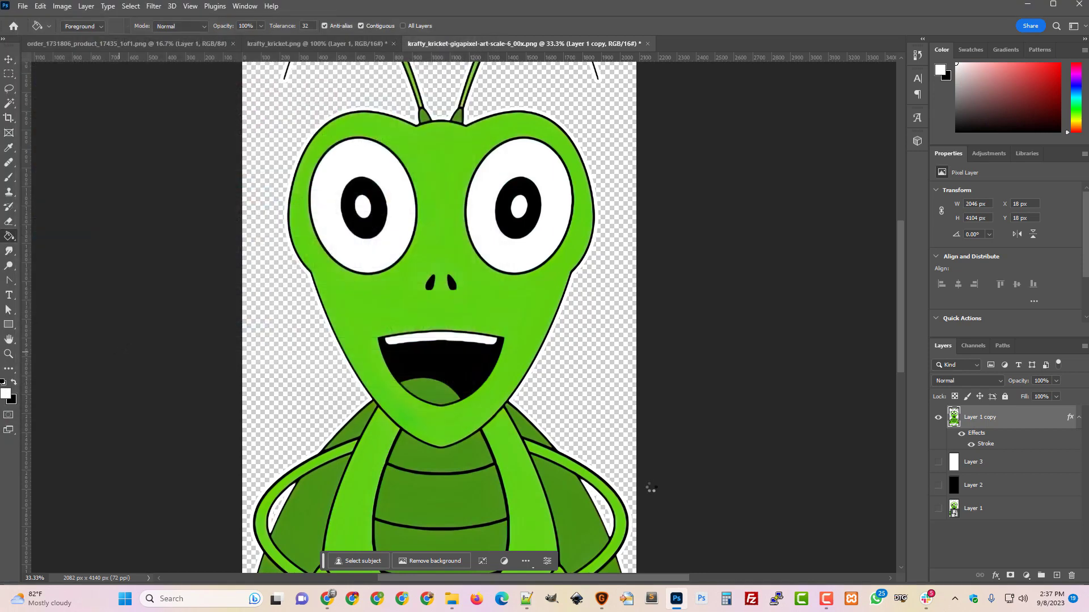
Switch to Chrome and bring up the design canvas of the Krafty Kricket project
left_click(1028, 5)
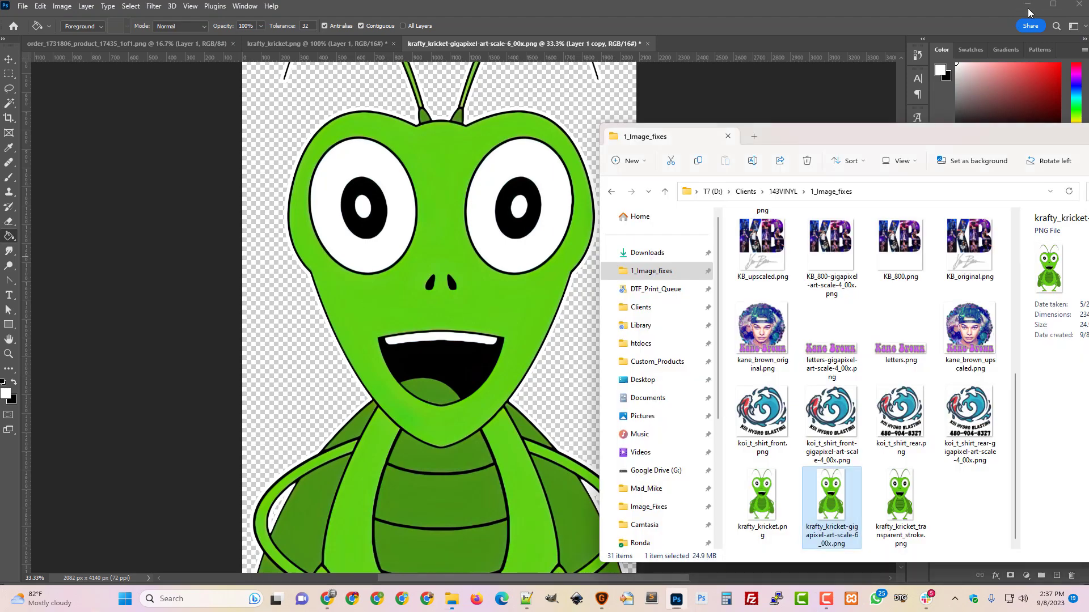
left_click(1018, 9)
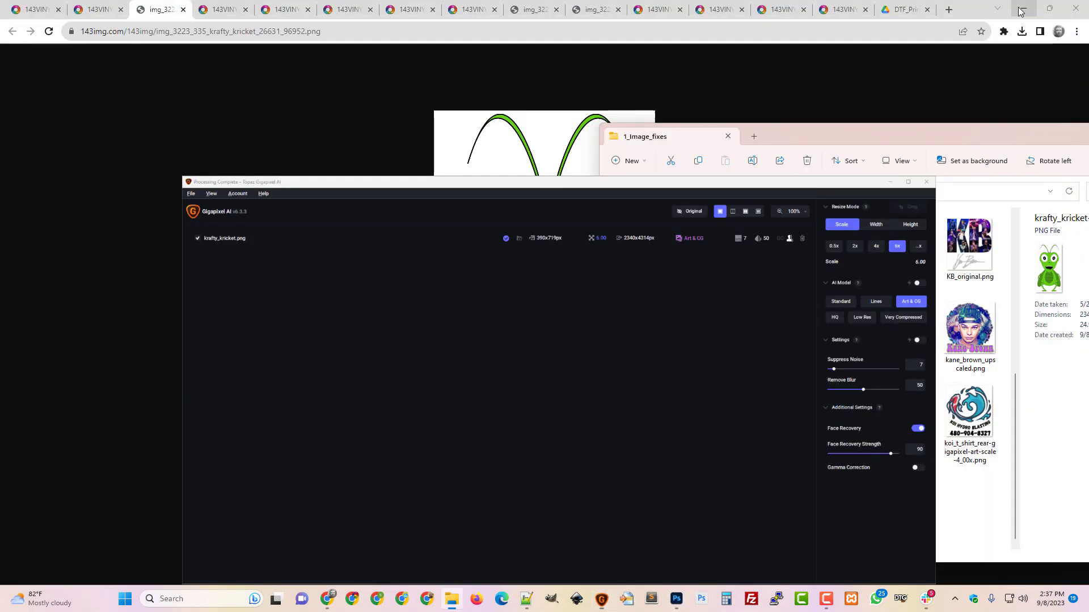
left_click(102, 10)
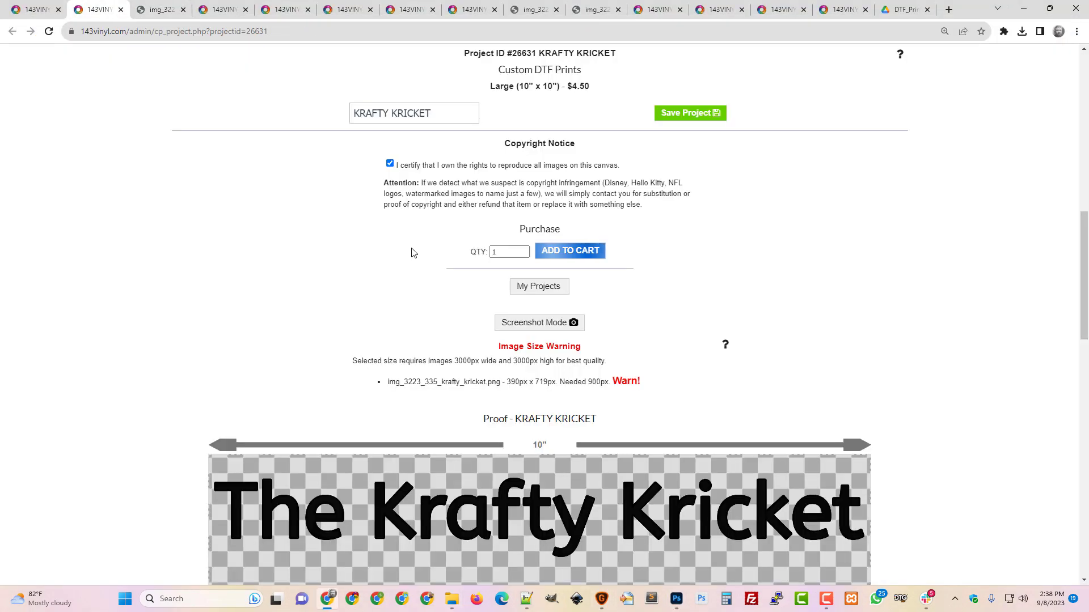
scroll(350, 321, "up", 15)
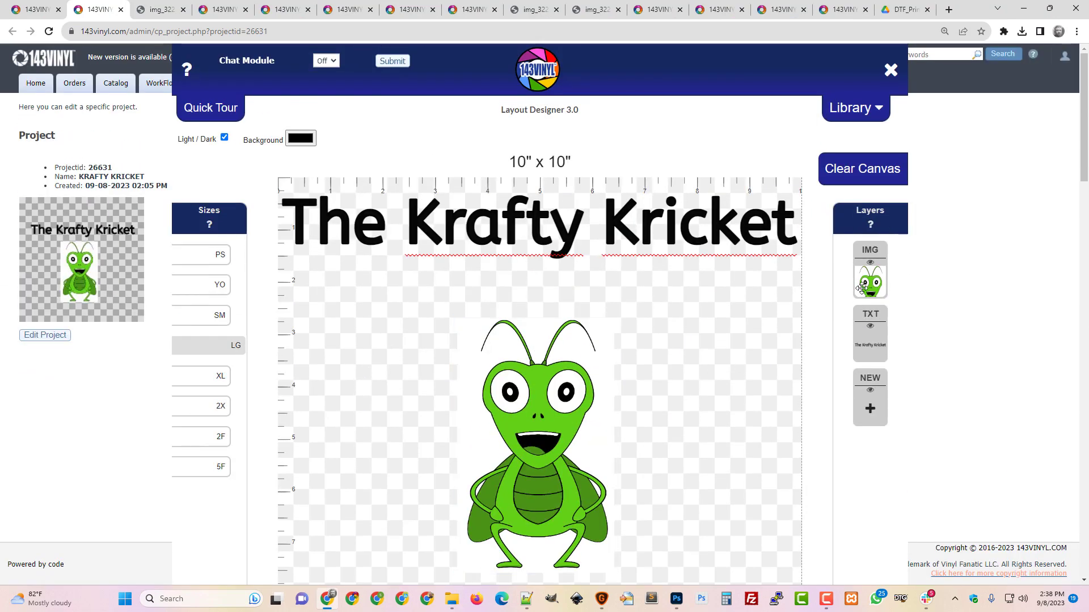
left_click(870, 284)
left_click(871, 281)
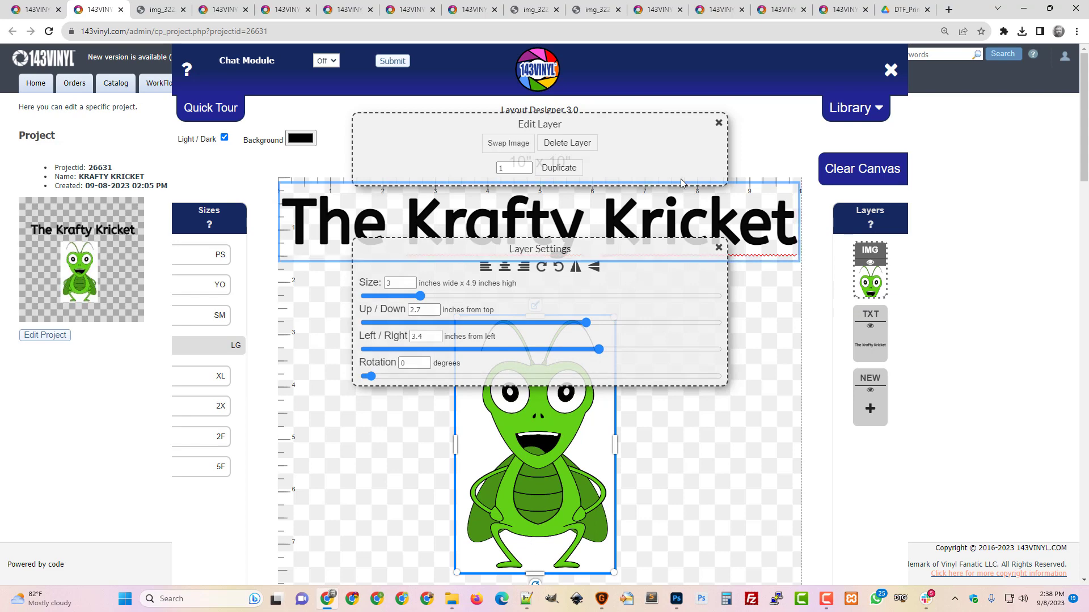
left_click(719, 124)
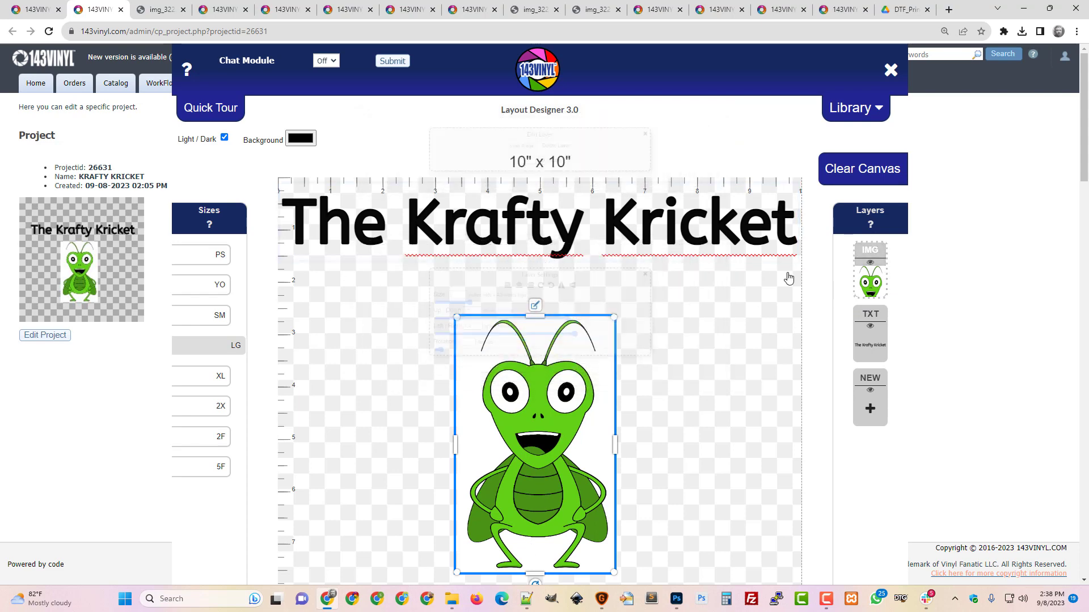
Add a new image layer by uploading krafty_kricket_transparent_stroke.png from the 1_Image_fixes folder
left_click(870, 400)
left_click(540, 187)
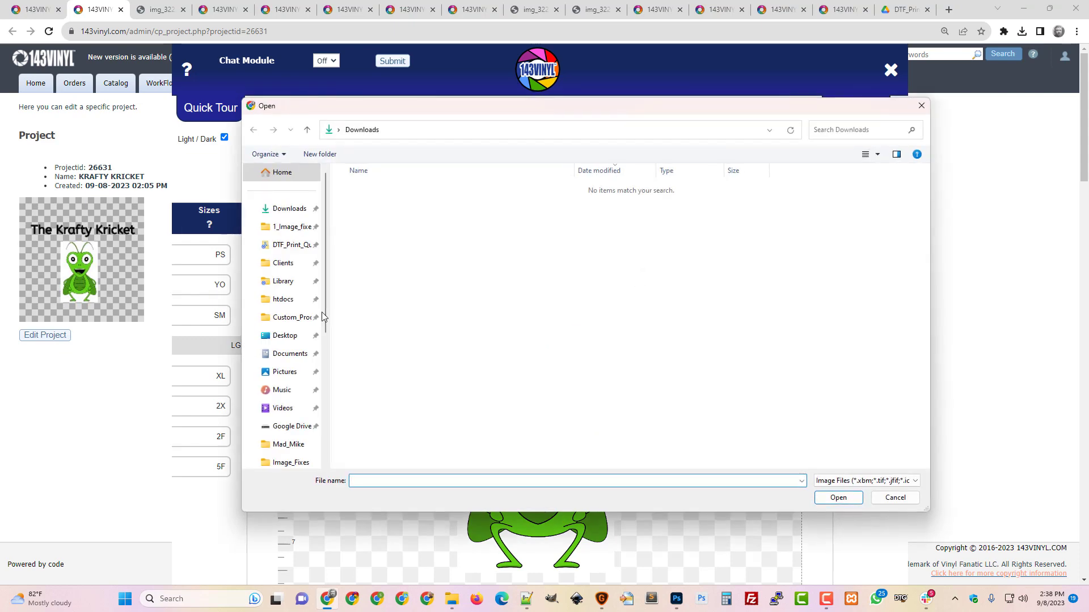
left_click(290, 227)
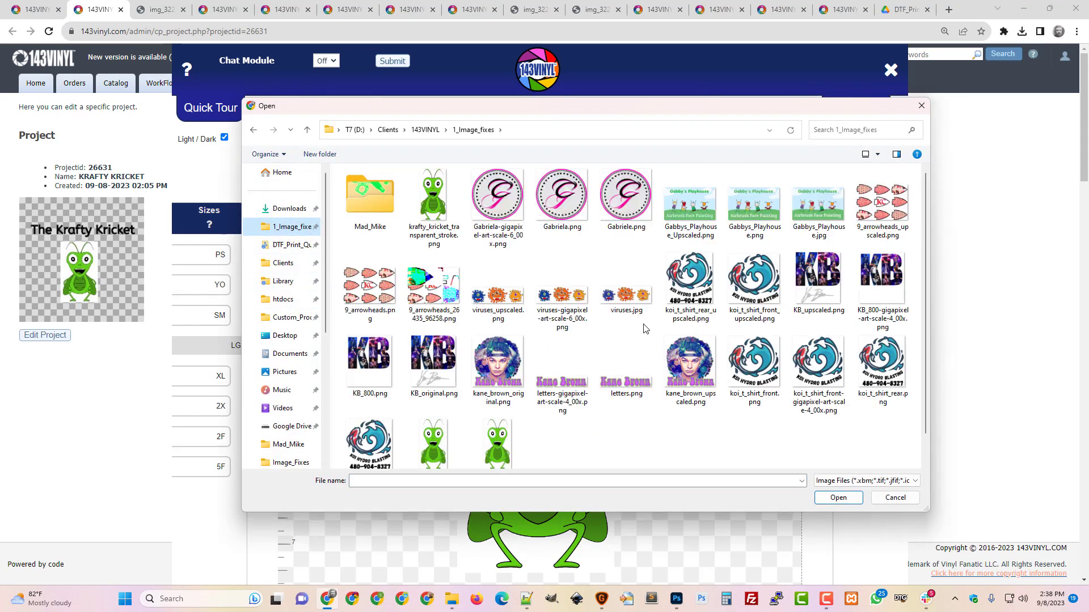
double_click(433, 187)
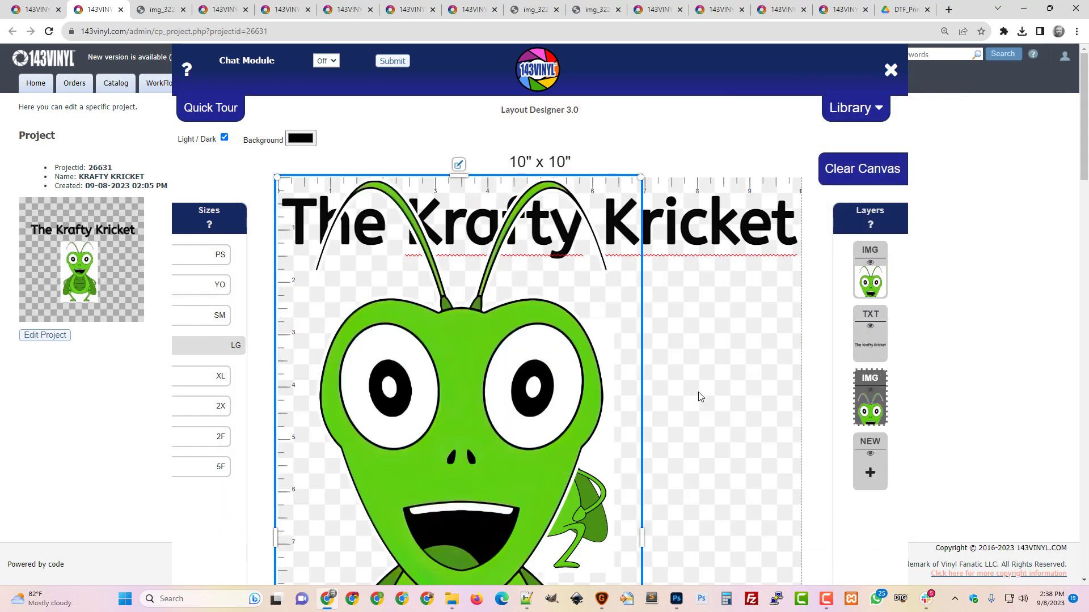
Hide the original white-background cricket layer on the canvas
scroll(707, 393, "down", 3)
left_click(875, 117)
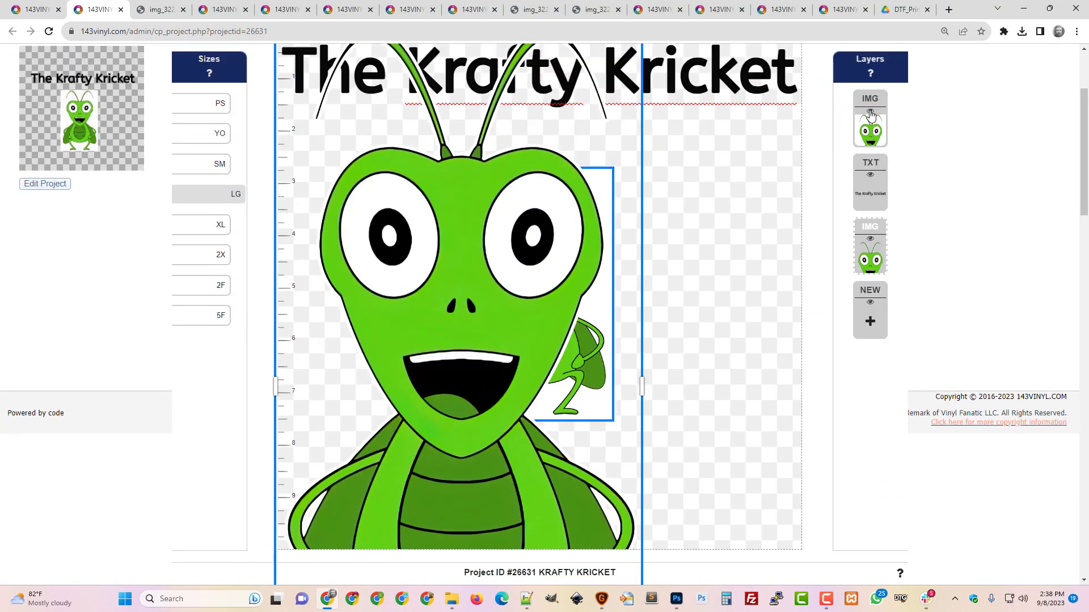
left_click(871, 114)
Resize the new cricket layer to 4 inches wide and move it below the title, roughly centred on the canvas
left_click(867, 260)
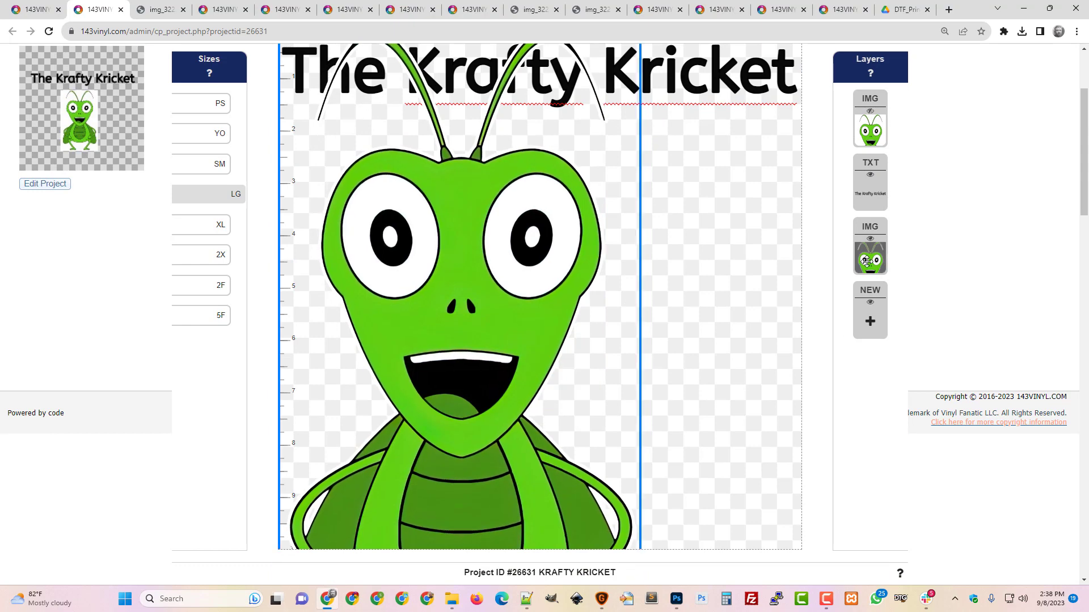
left_click_drag(487, 295, 437, 296)
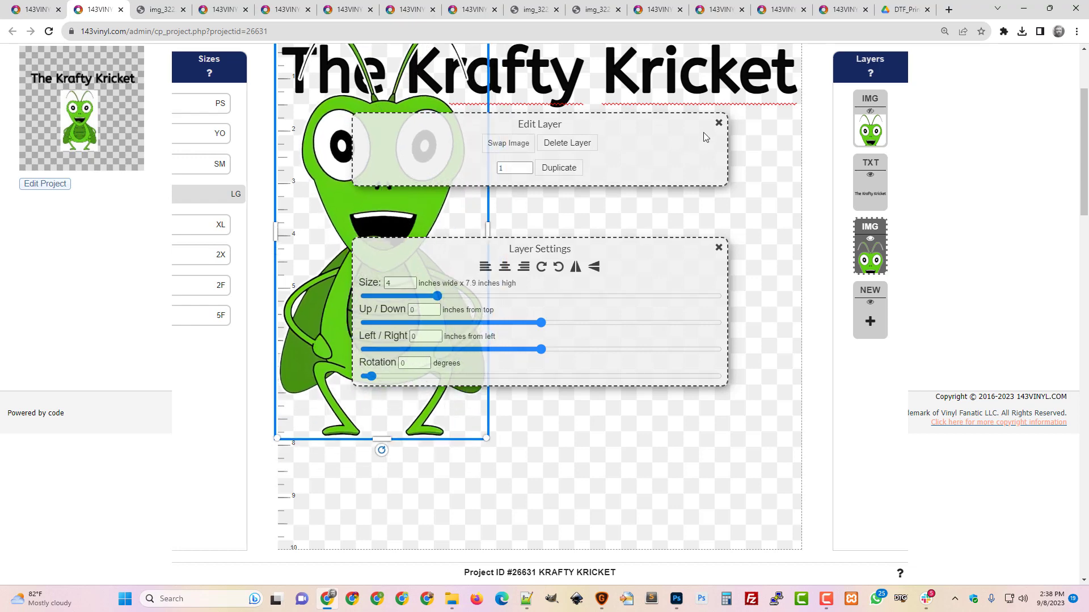
left_click(719, 123)
scroll(452, 325, "down", 1)
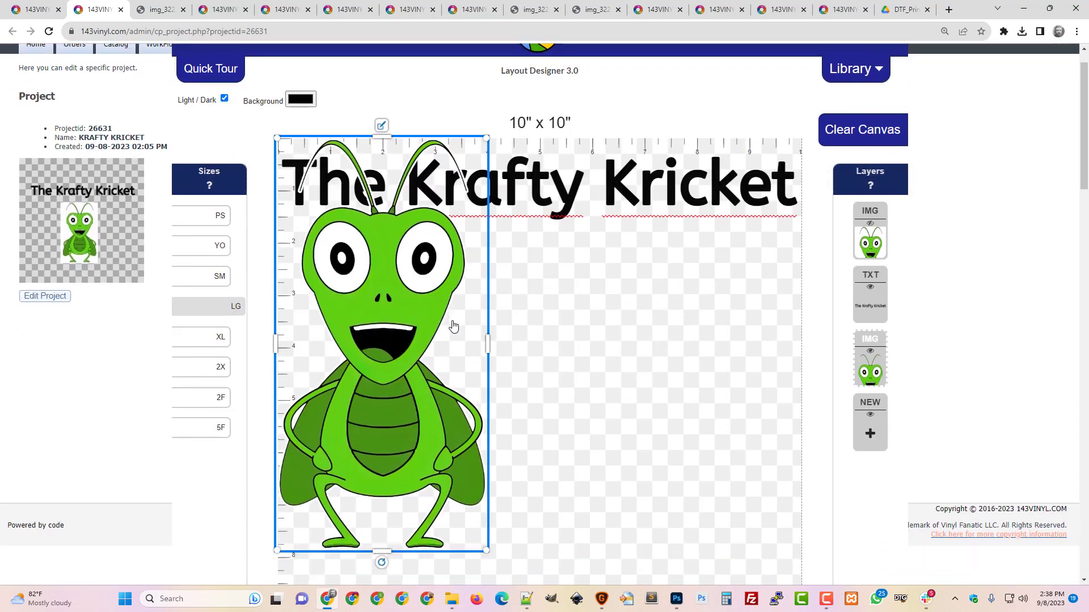
left_click_drag(420, 295, 574, 381)
scroll(554, 328, "down", 3)
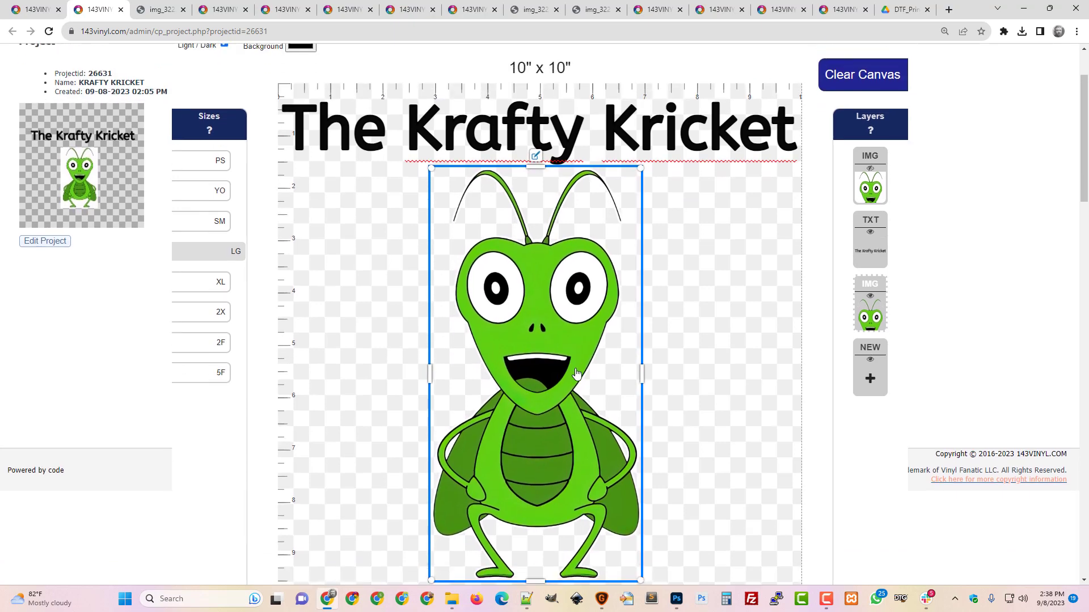
scroll(550, 312, "up", 3)
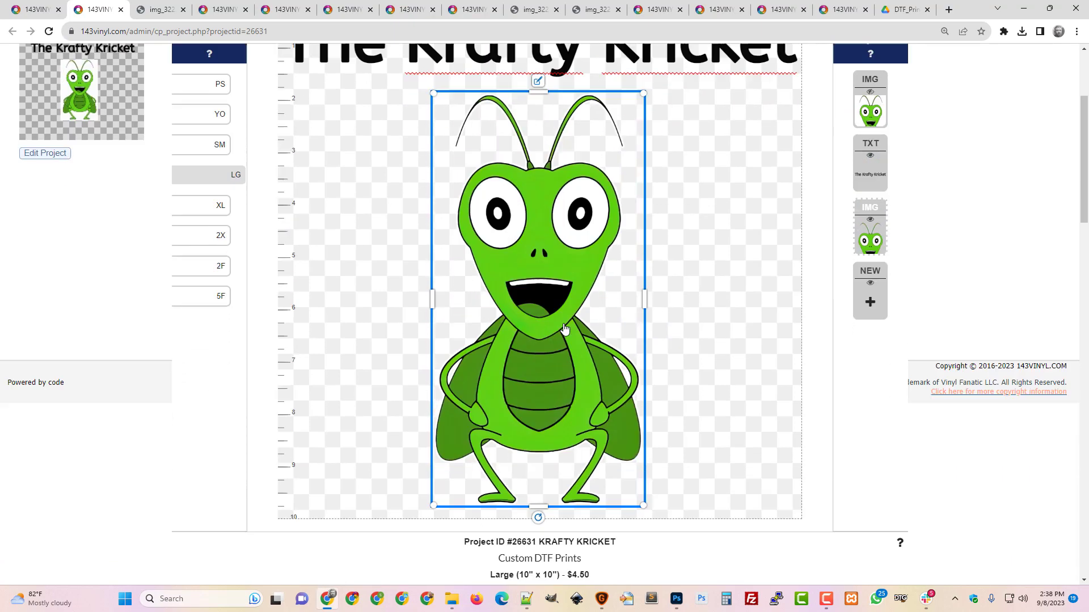
Nudge the new cricket to about 1.8 inches from the top and 2.9 inches from the left, and set its width to 4.1 inches
left_click(537, 188)
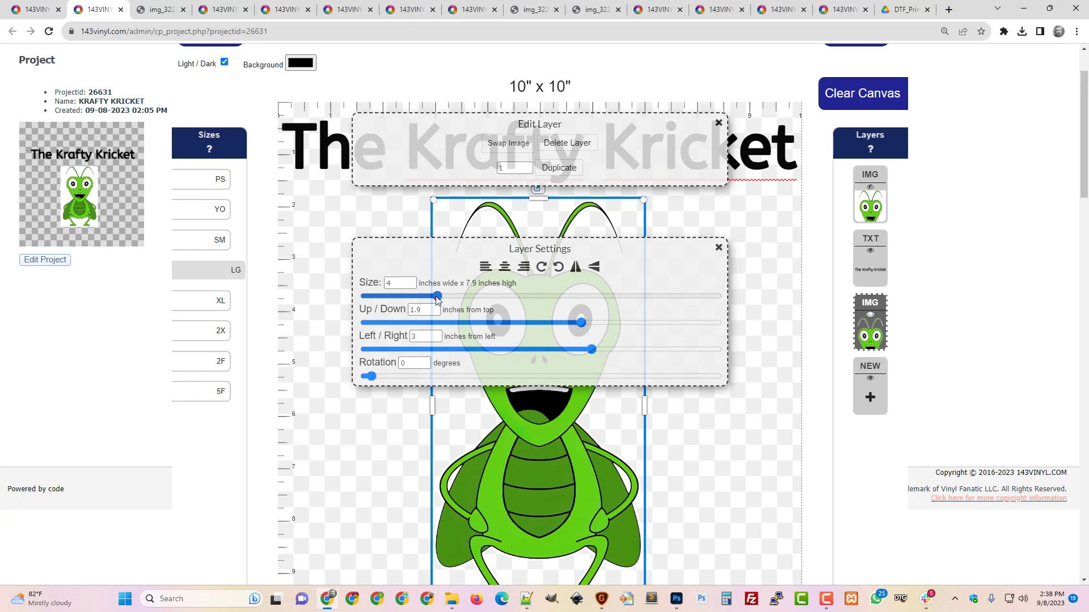
left_click(717, 250)
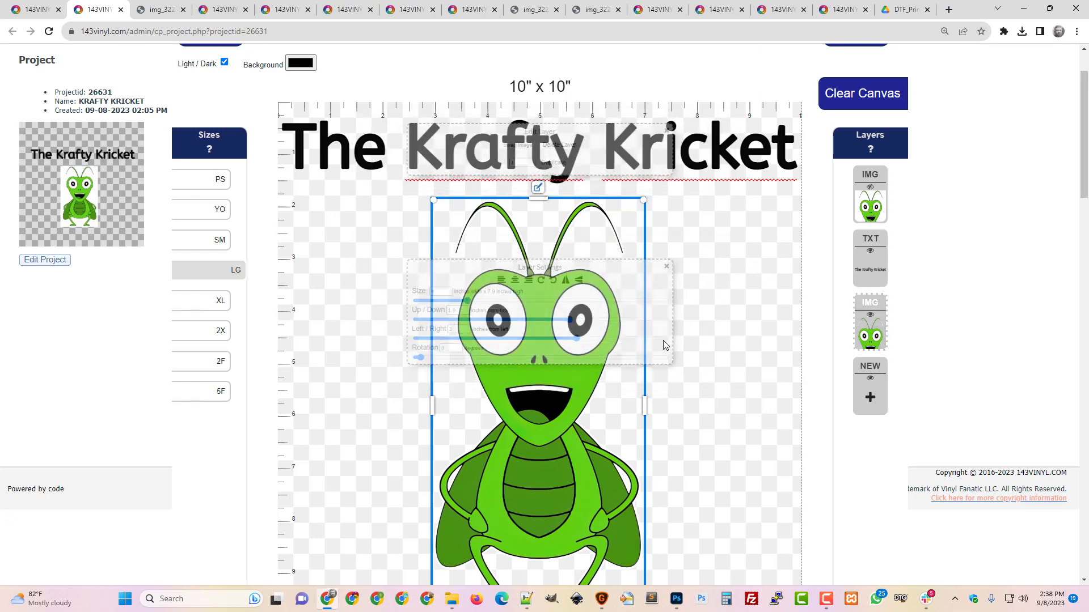
scroll(658, 345, "down", 1)
left_click_drag(564, 324, 562, 321)
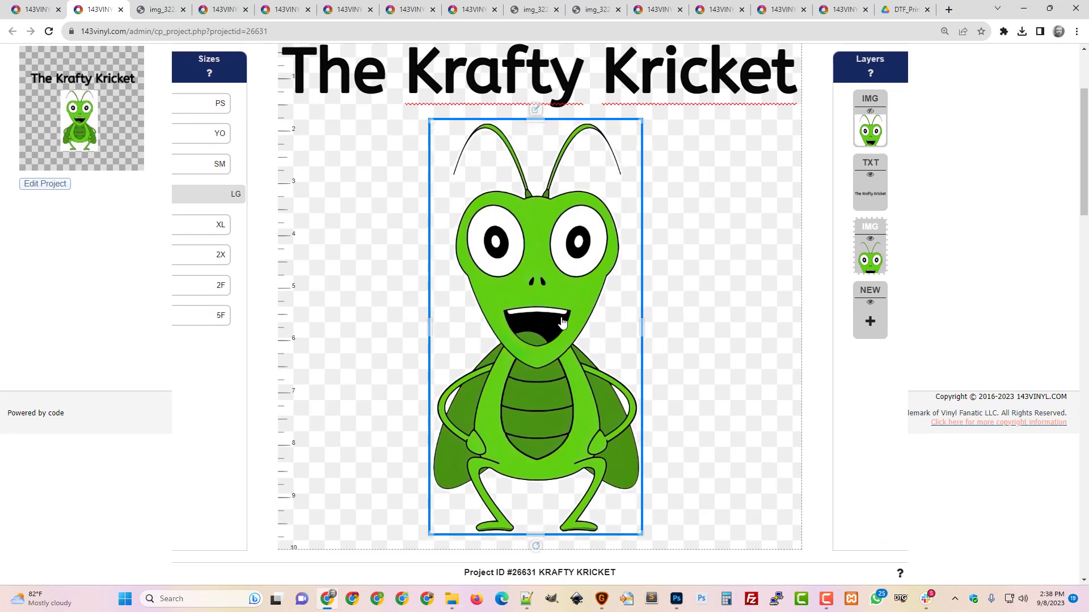
left_click(535, 110)
scroll(613, 272, "up", 1)
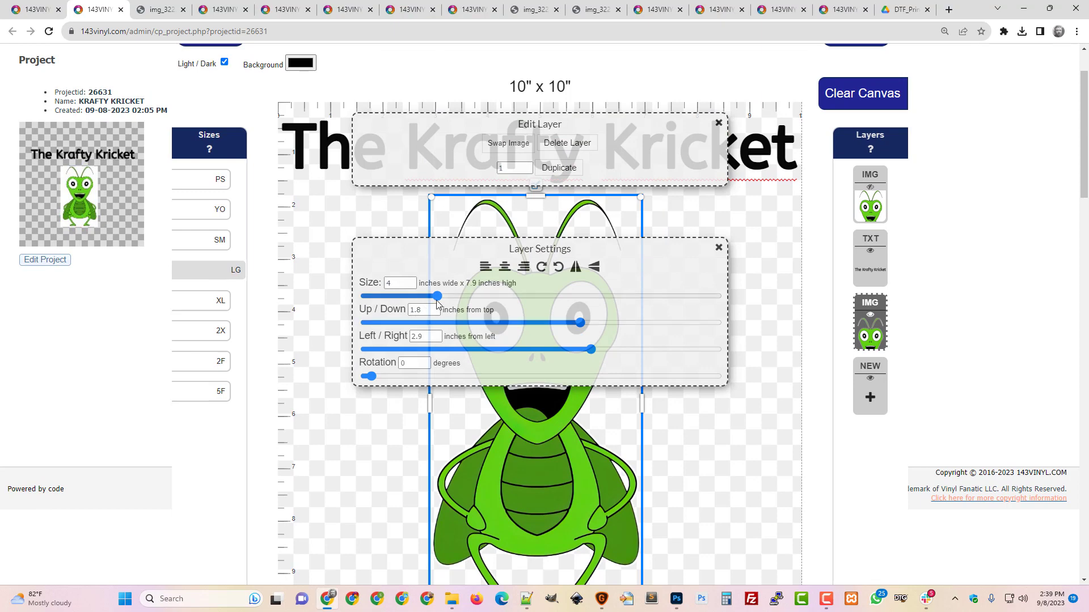
left_click_drag(437, 297, 439, 297)
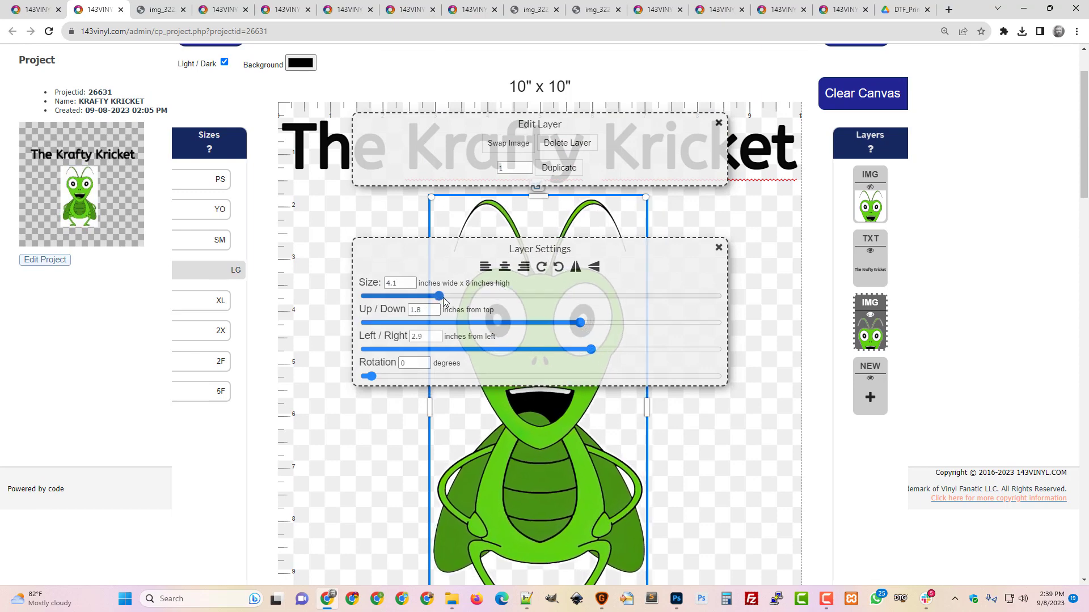
left_click(719, 248)
scroll(700, 338, "down", 1)
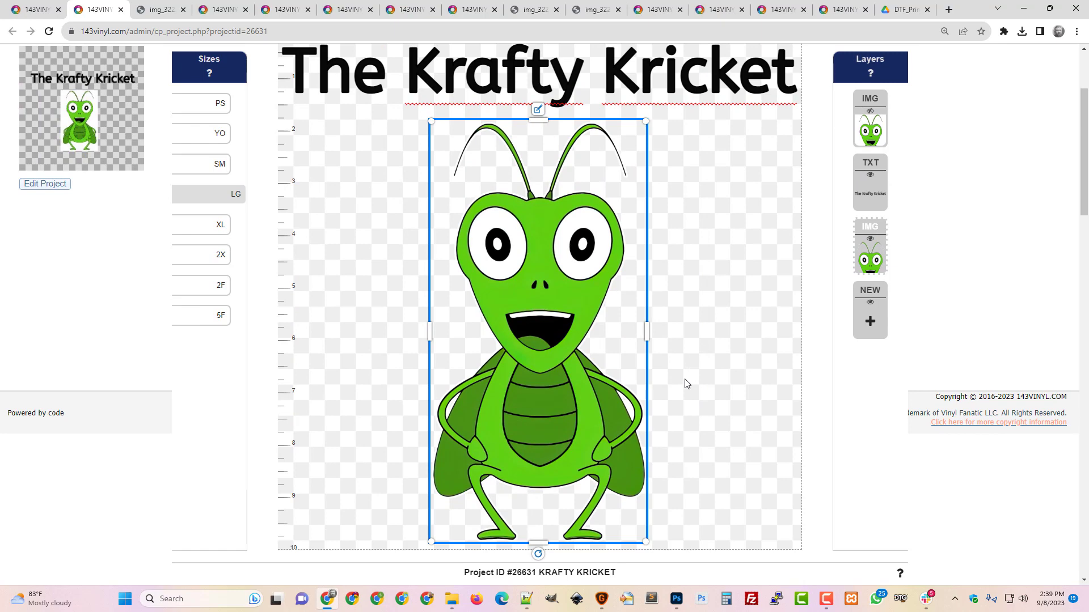
Set the canvas background colour to black and inspect the white outline around the new cricket
scroll(692, 211, "up", 2)
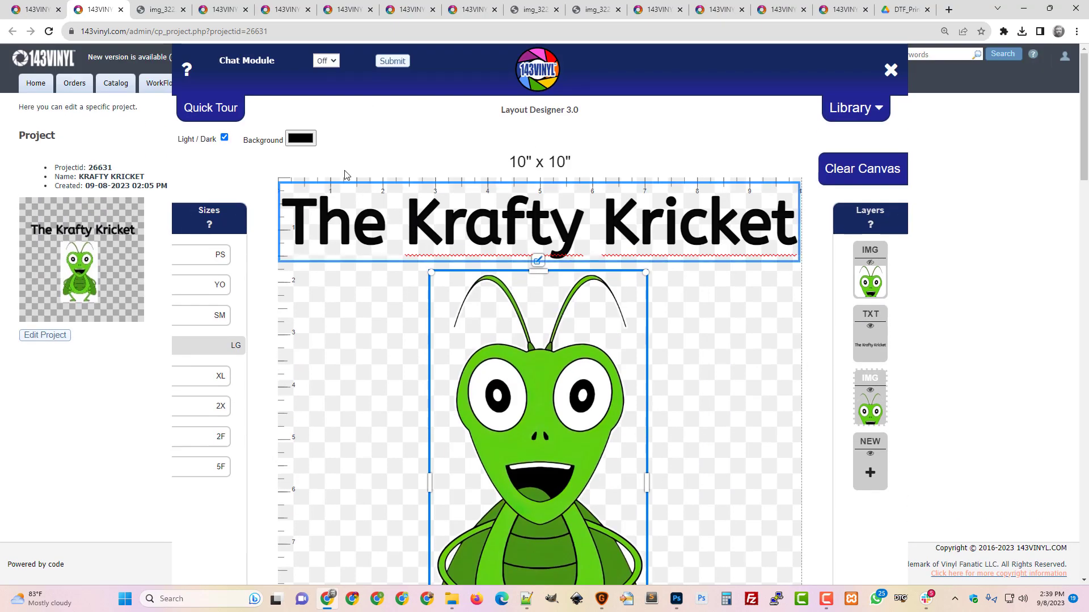
left_click(300, 138)
left_click(345, 210)
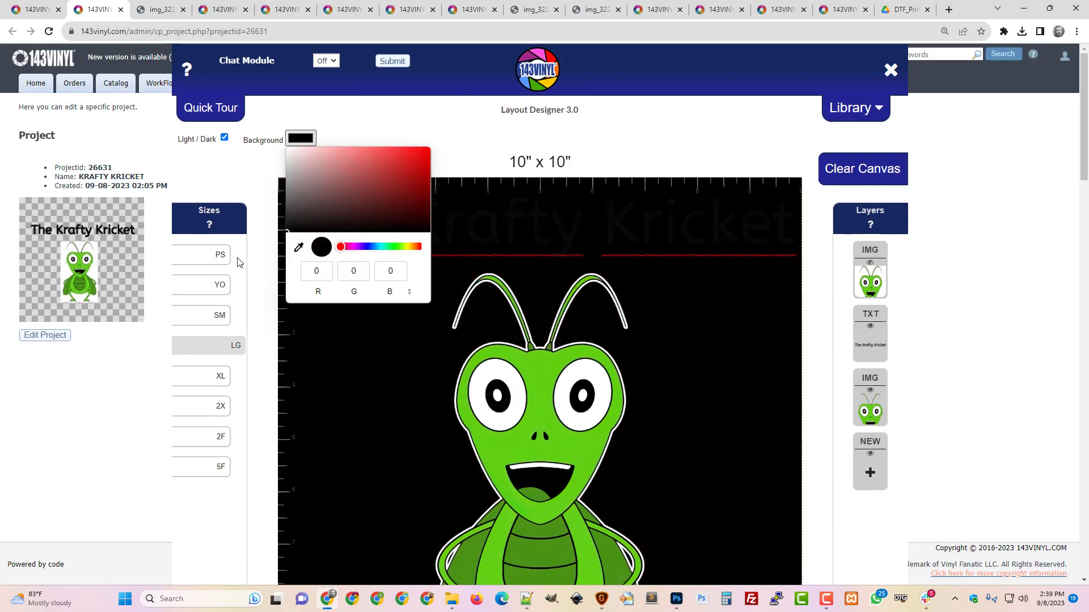
left_click(810, 464)
scroll(809, 464, "down", 4)
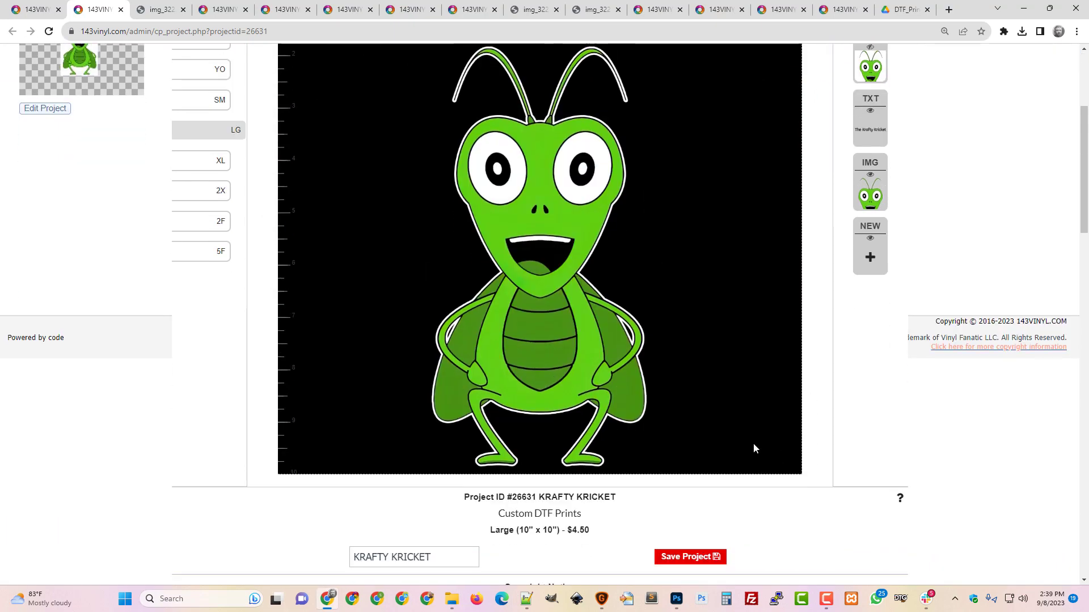
scroll(696, 422, "up", 3)
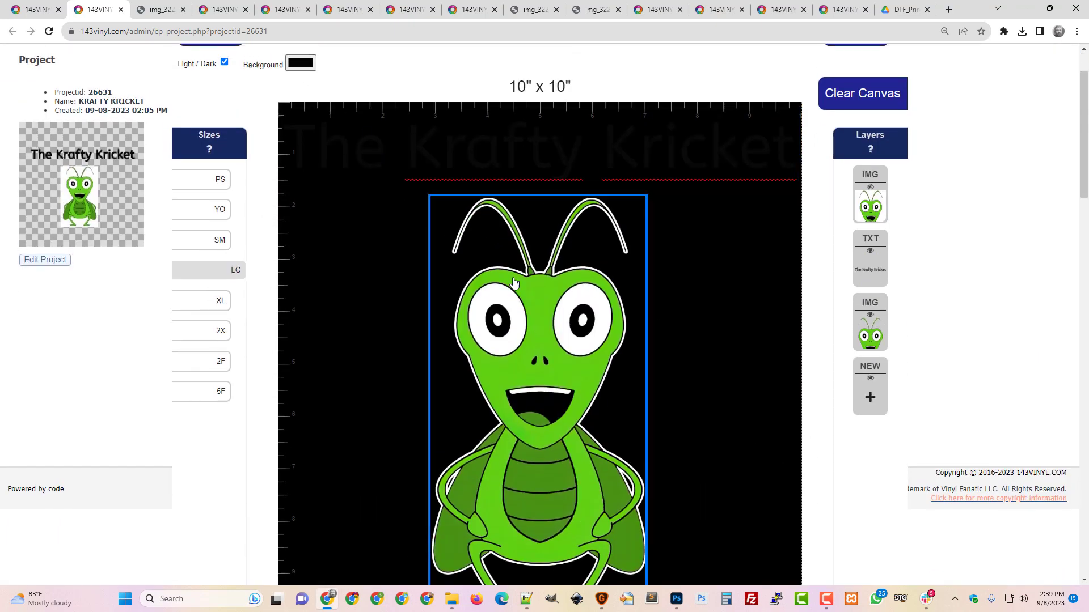
scroll(514, 282, "down", 3)
scroll(559, 343, "up", 1)
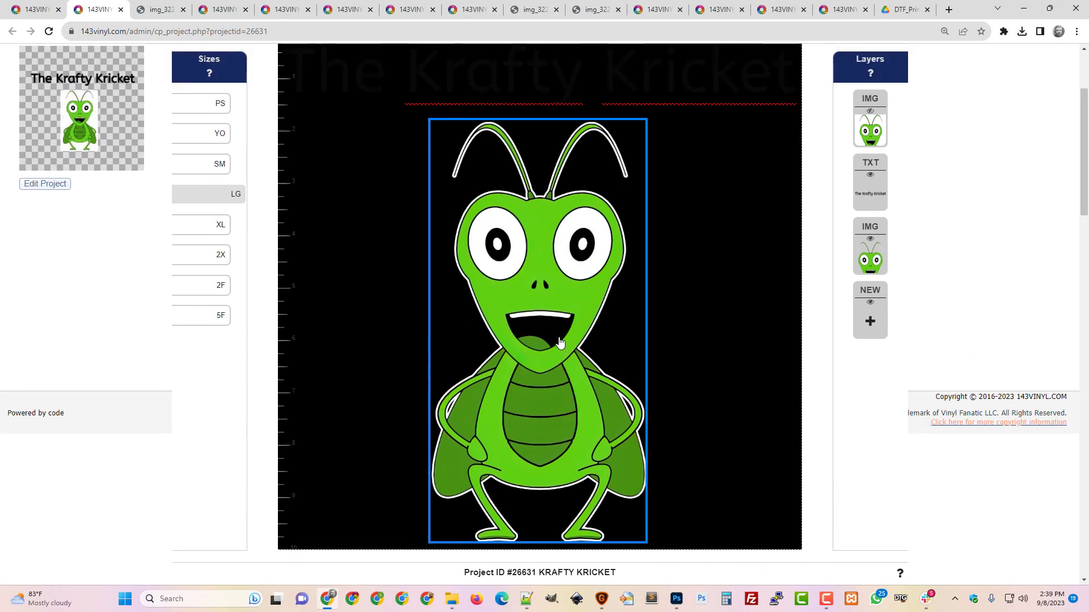
Set the canvas background colour to white and check how the title and cricket look on it
scroll(559, 343, "up", 3)
left_click(300, 138)
left_click(303, 159)
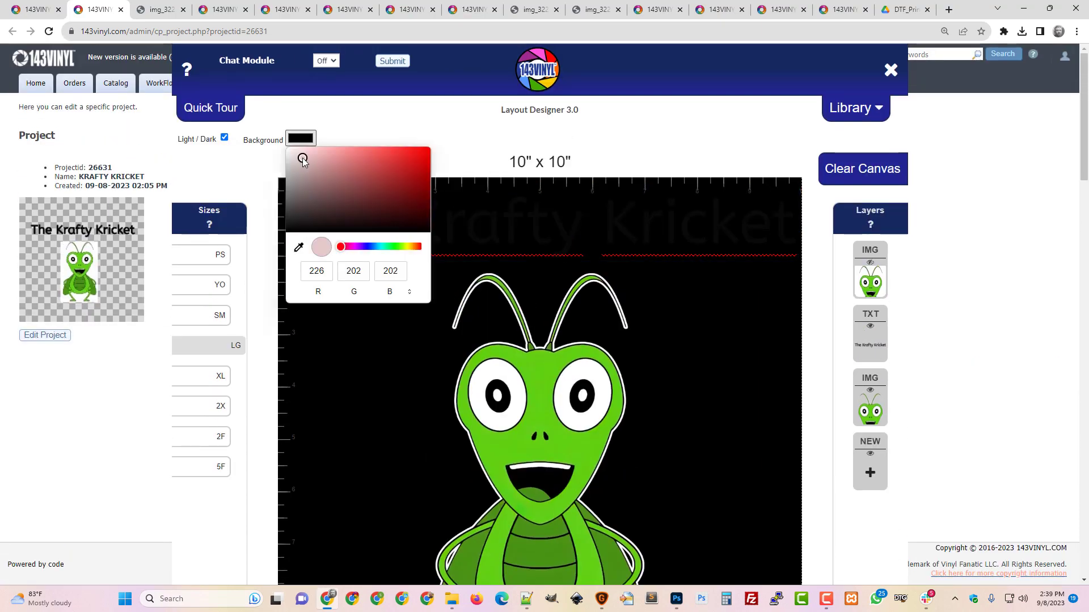
left_click_drag(303, 158, 247, 126)
left_click(1026, 462)
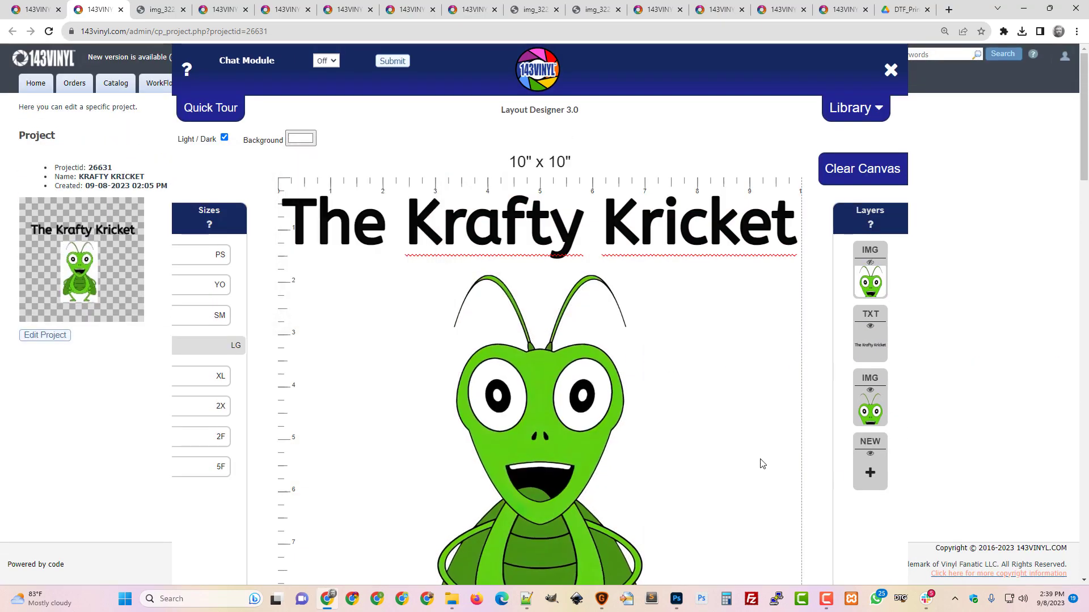
scroll(681, 440, "down", 4)
scroll(658, 427, "up", 3)
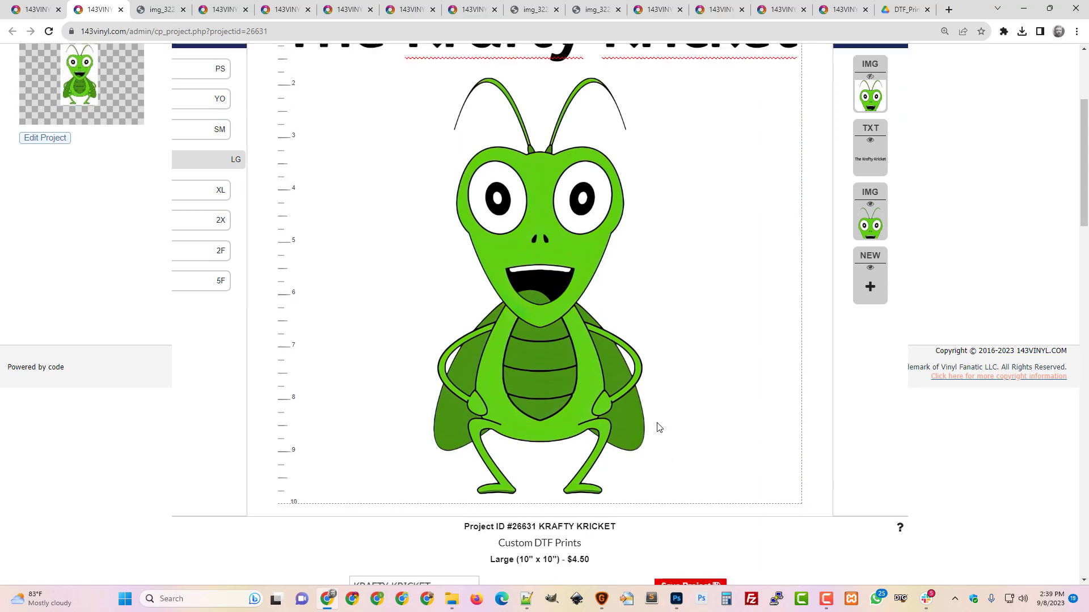
Check the new cricket layer's size and position settings and save the KRAFTY KRICKET project
left_click(533, 354)
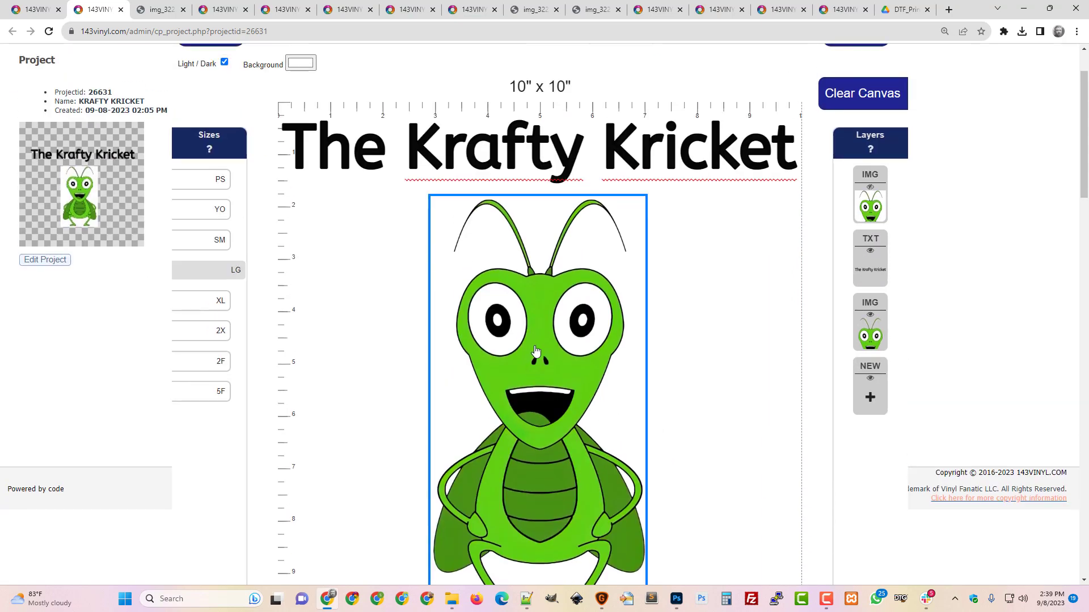
left_click(535, 352)
left_click(537, 184)
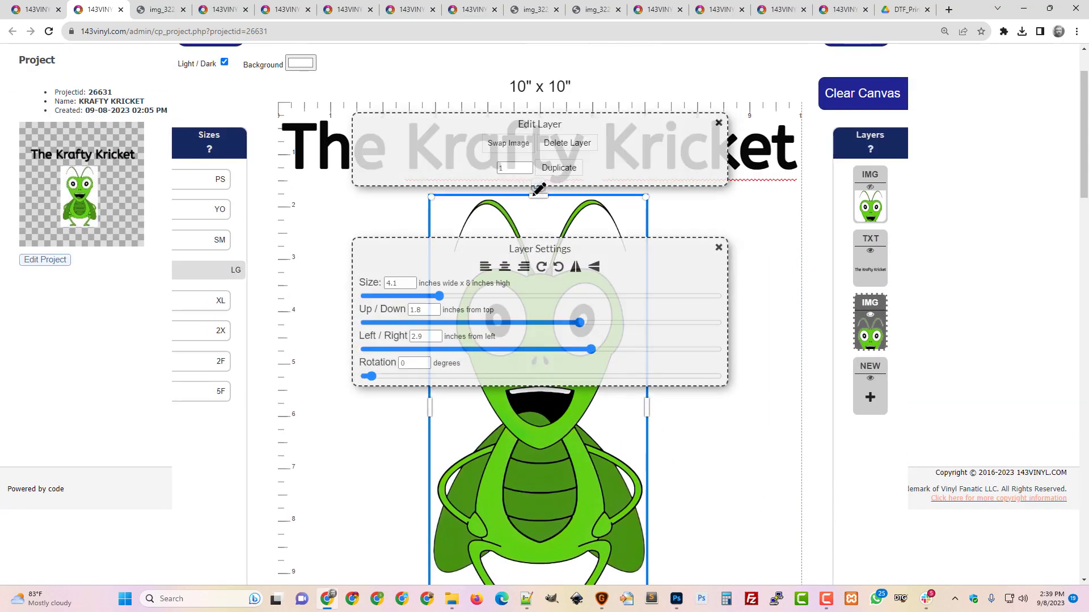
left_click(719, 248)
scroll(794, 397, "down", 4)
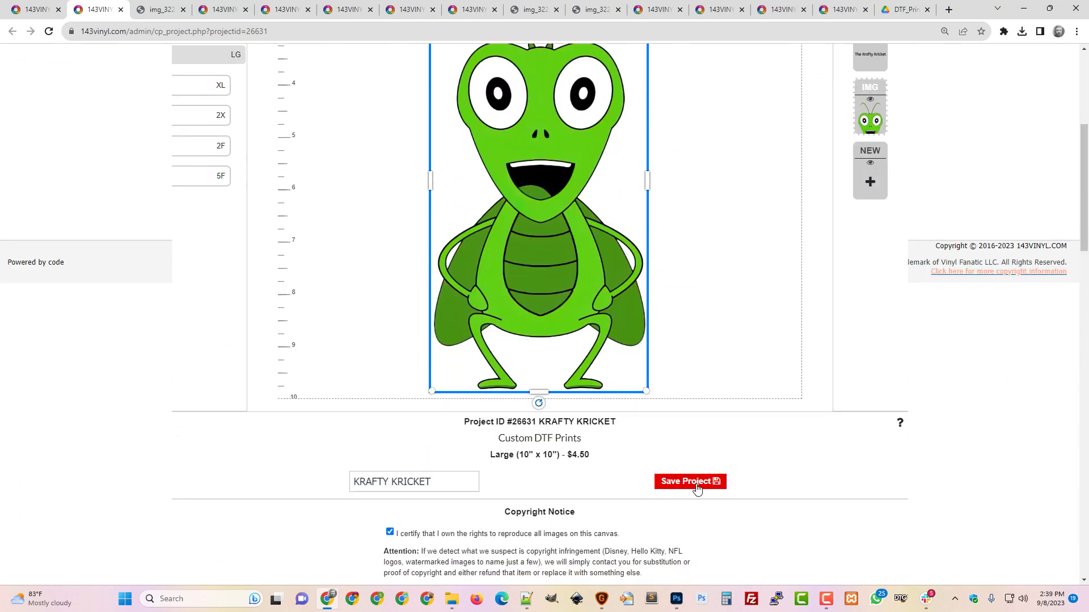
left_click(697, 488)
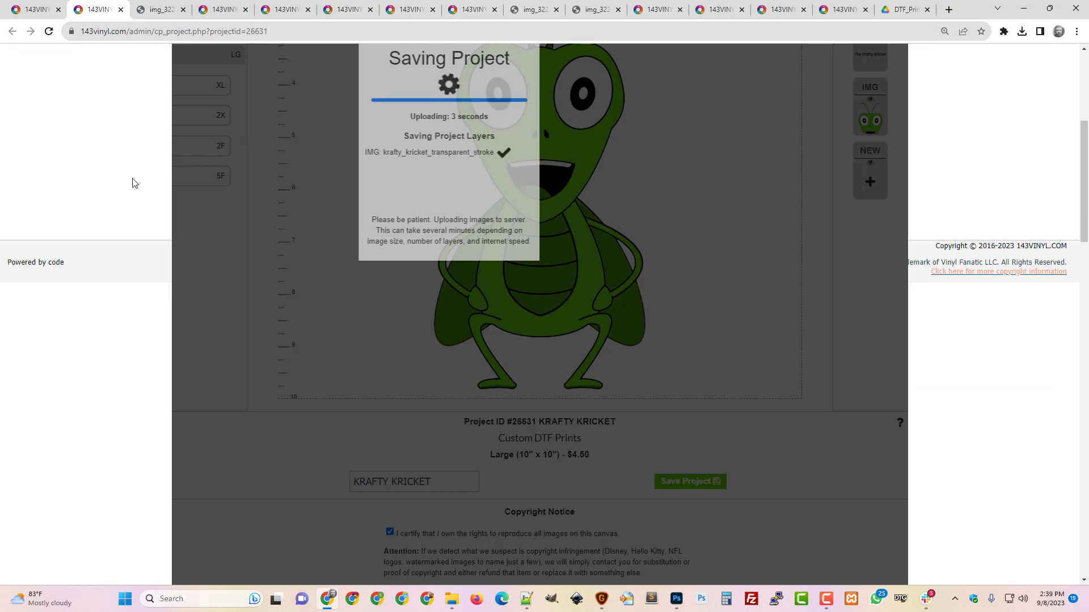
Review the saved project's proof, its white outline and the image size check
scroll(227, 236, "down", 5)
scroll(499, 387, "down", 10)
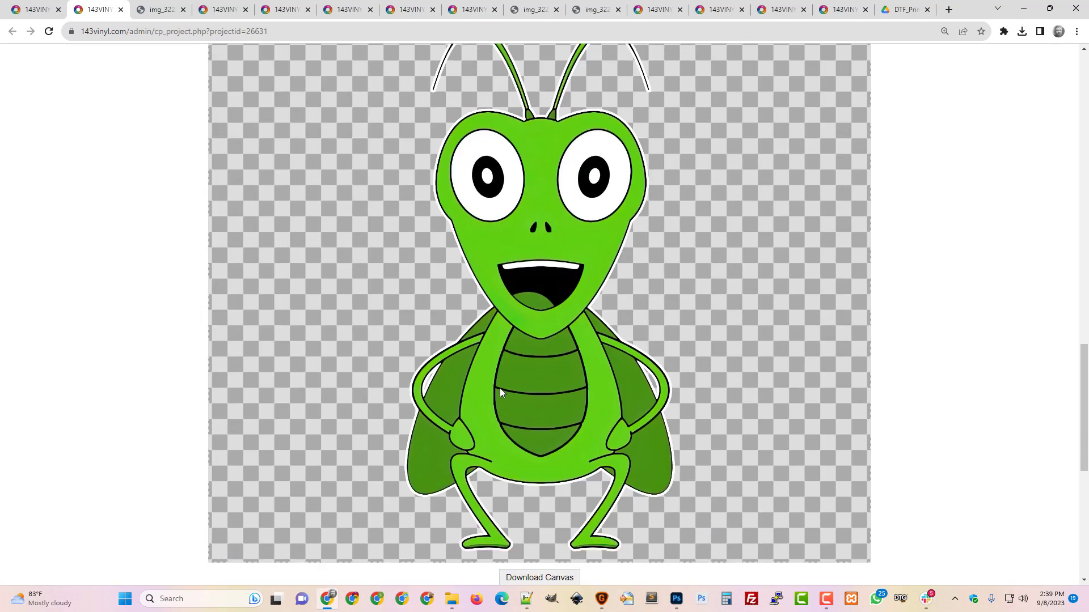
scroll(499, 388, "up", 5)
scroll(499, 388, "down", 5)
scroll(499, 388, "up", 15)
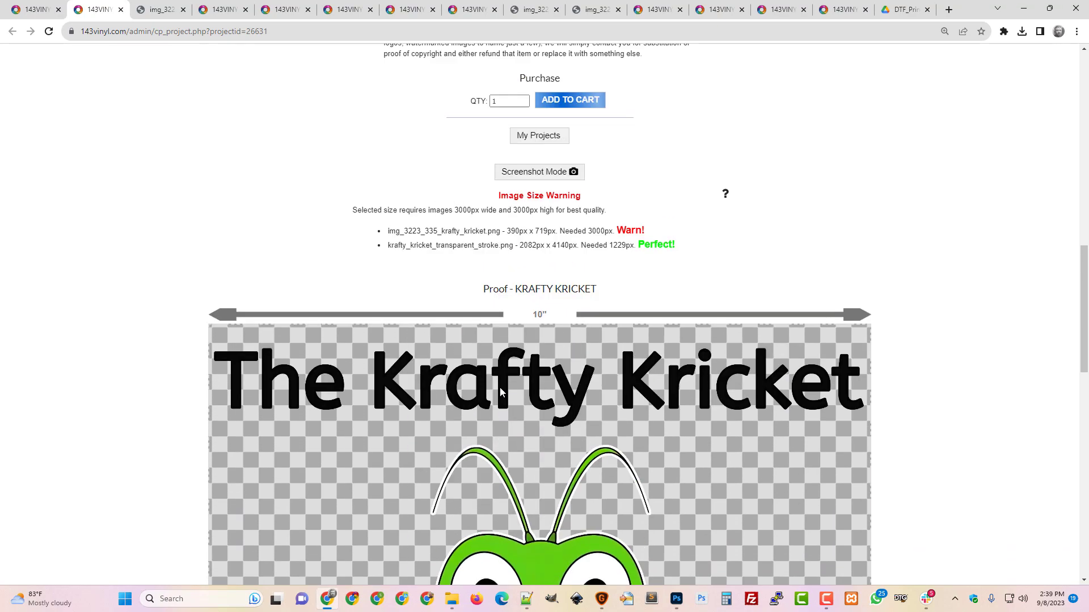
From the prints list, open the 12" x 17" KRAFTY KRICKET2 project for editing in the layout designer
left_click(54, 8)
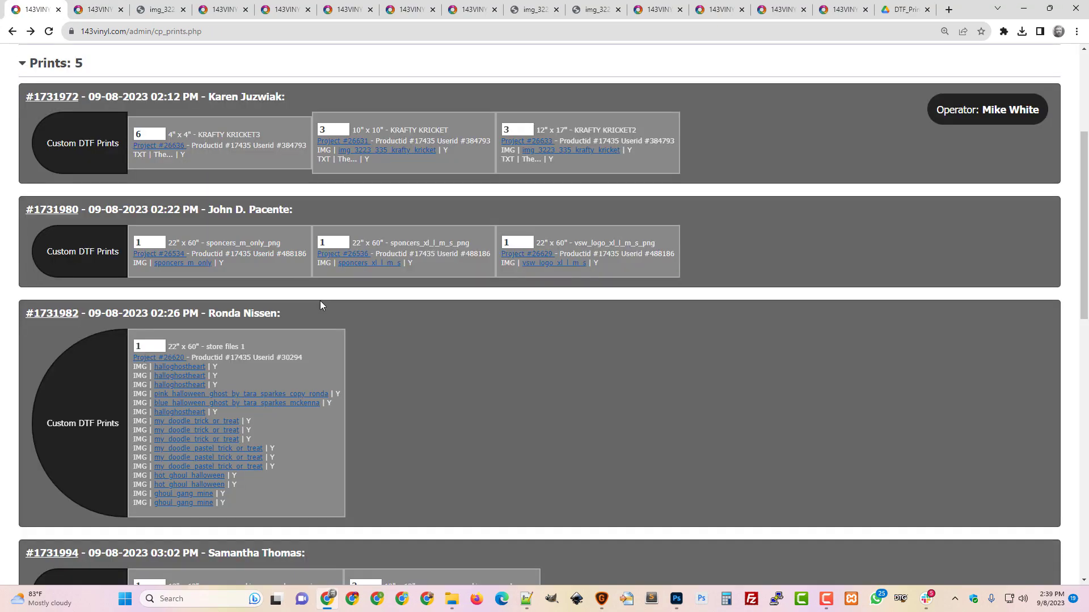
left_click(541, 141)
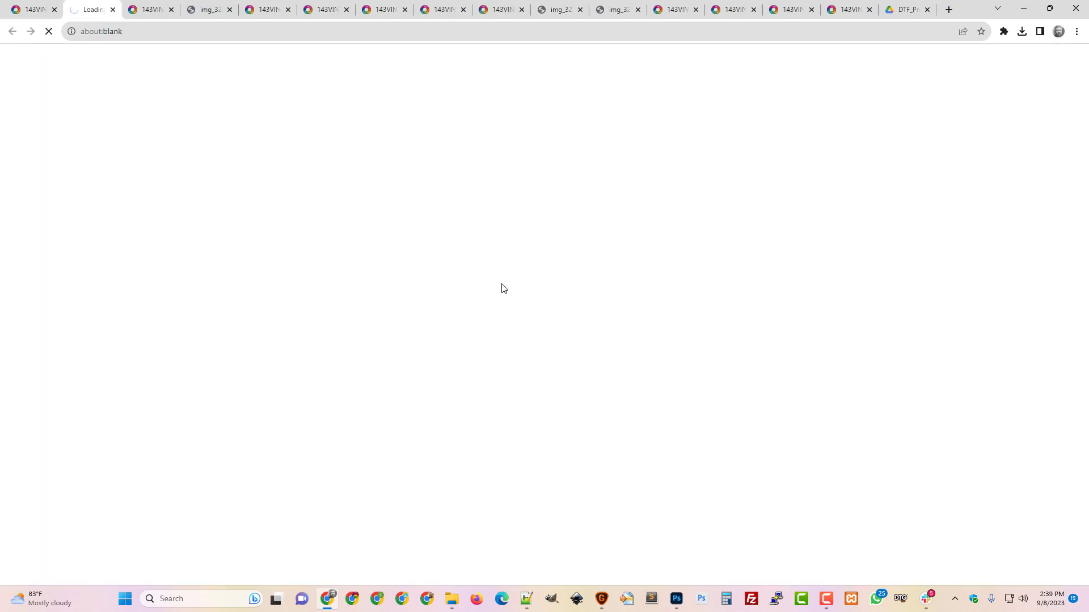
left_click(36, 336)
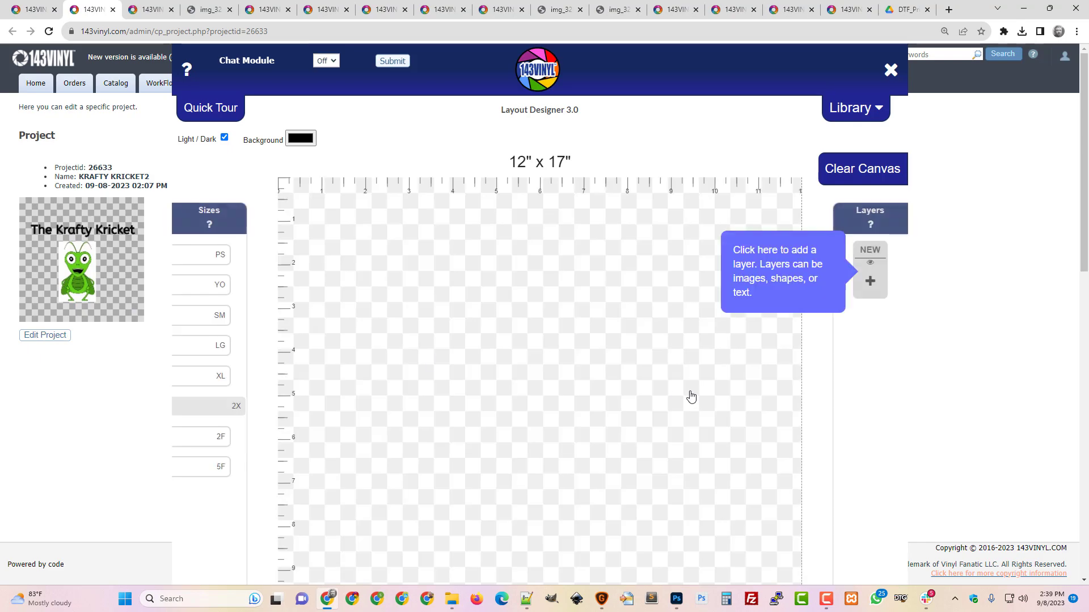
Move the title text up near the canvas's upper edge and enlarge its font to almost the full canvas width
scroll(690, 394, "down", 2)
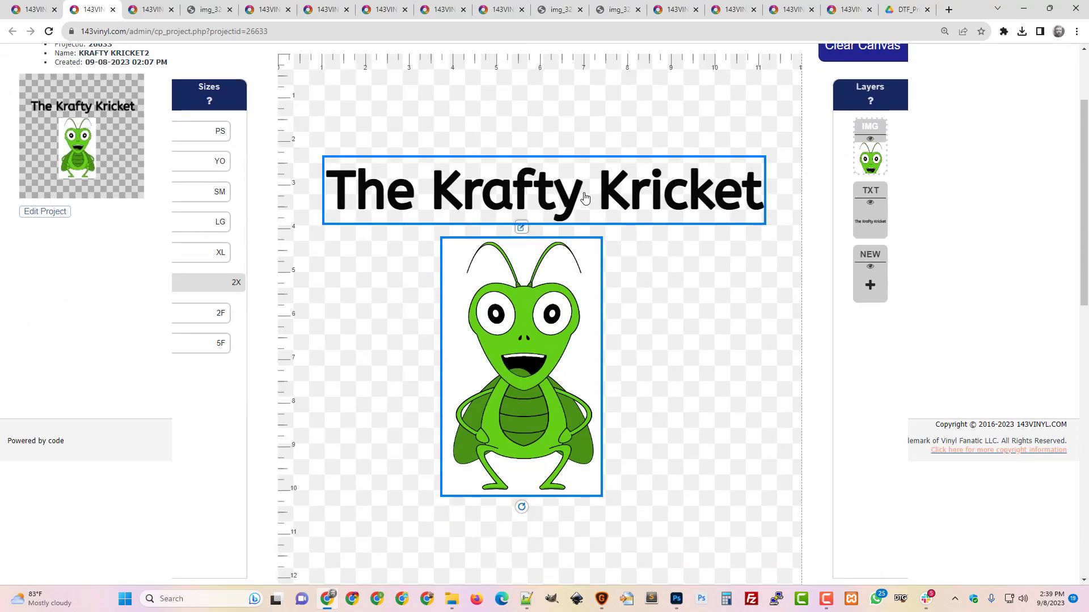
left_click_drag(585, 198, 568, 122)
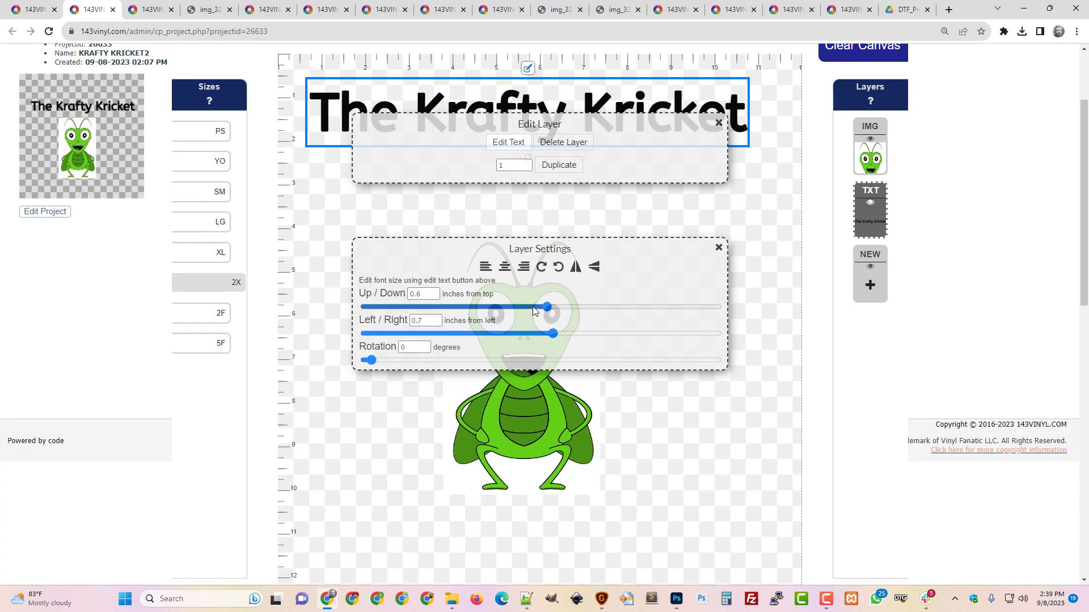
left_click(509, 142)
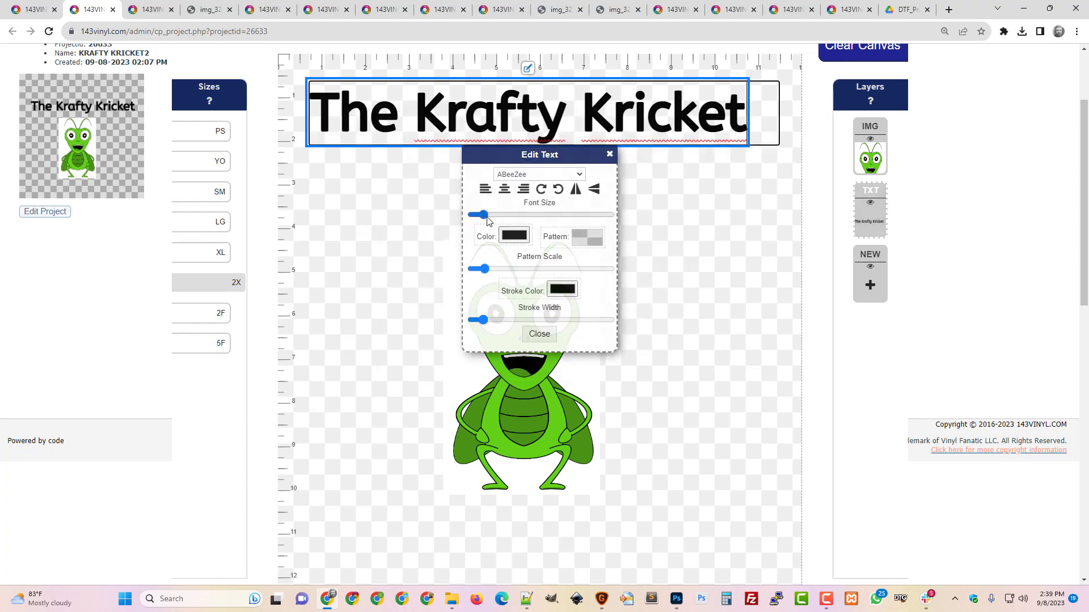
left_click_drag(481, 216, 486, 222)
left_click_drag(710, 125, 686, 117)
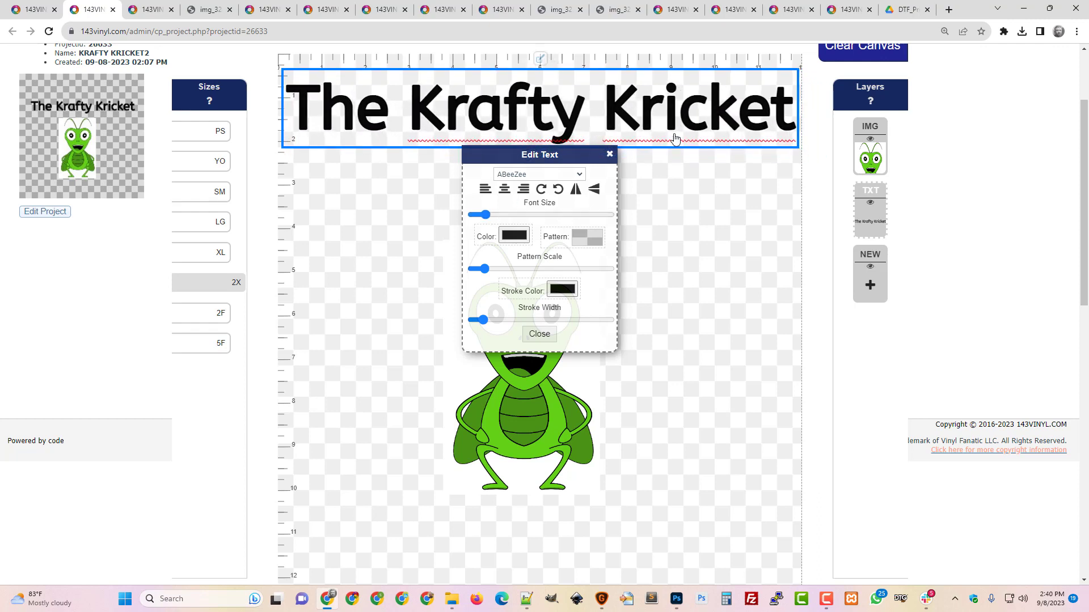
Fine-tune the title's font size to fit within the 12-inch canvas width and align it with the canvas's upper edge
left_click(488, 216)
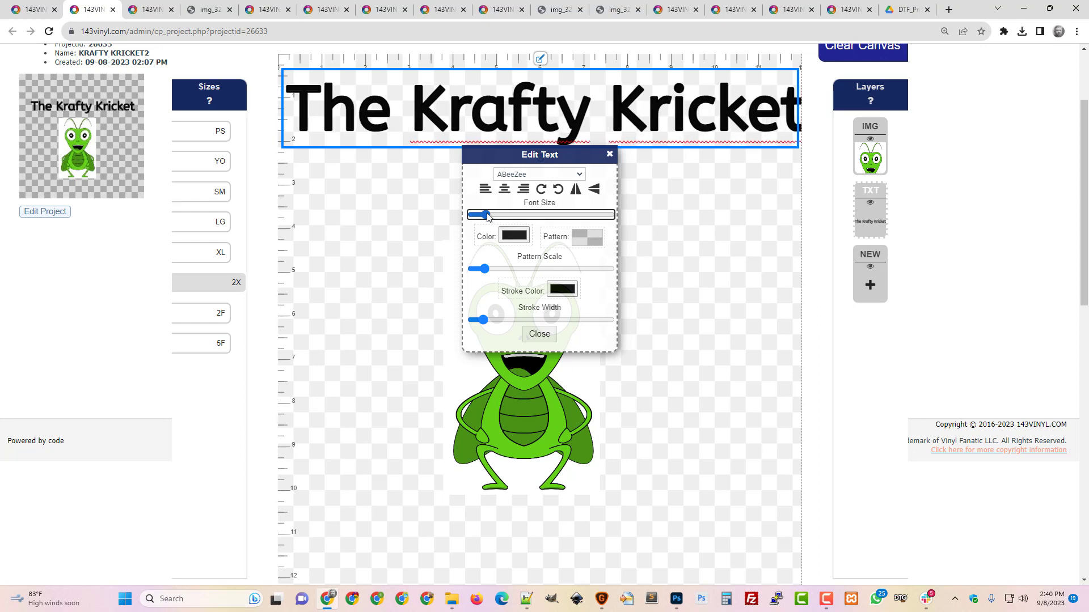
left_click_drag(582, 109, 575, 101)
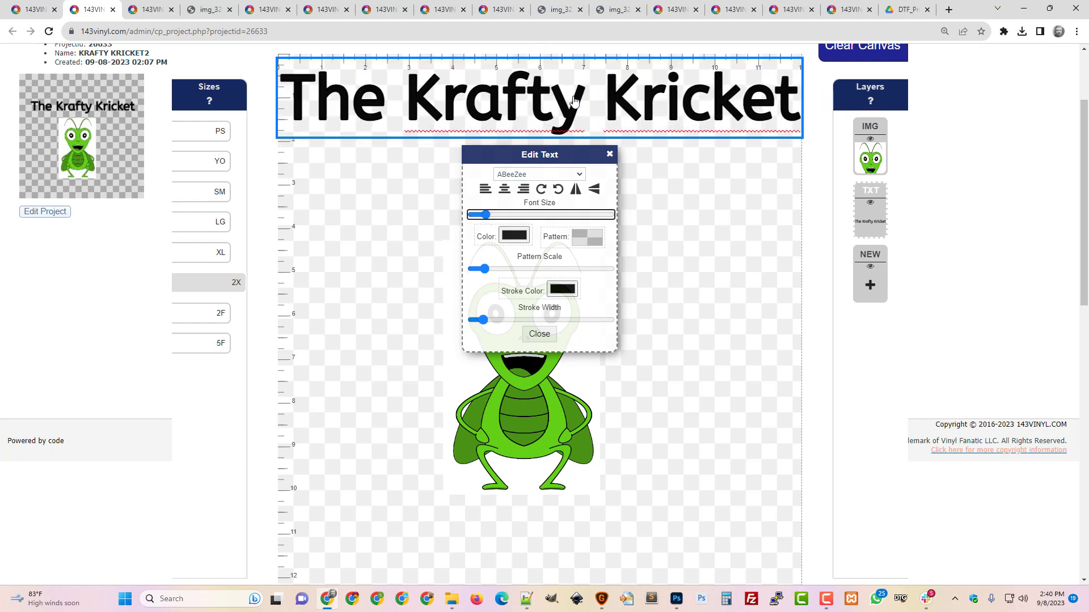
left_click(487, 216)
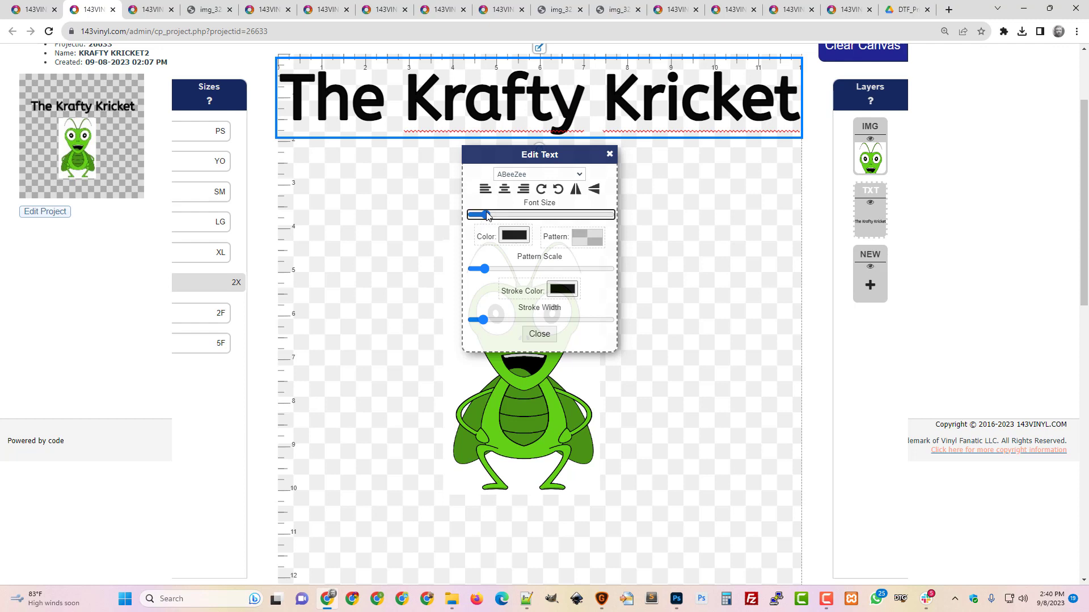
left_click(487, 216)
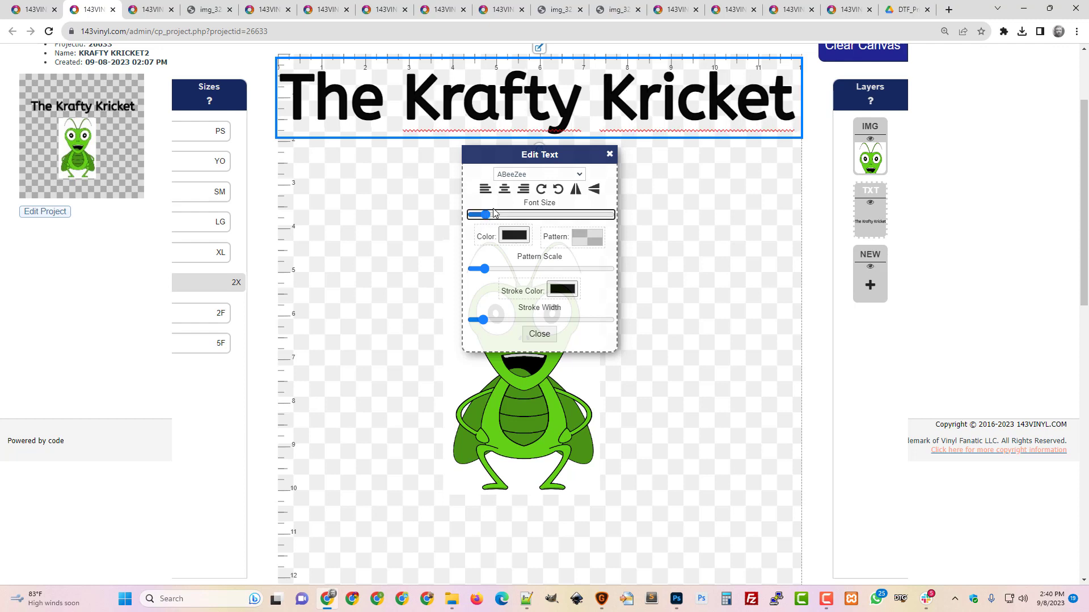
left_click_drag(546, 114, 548, 105)
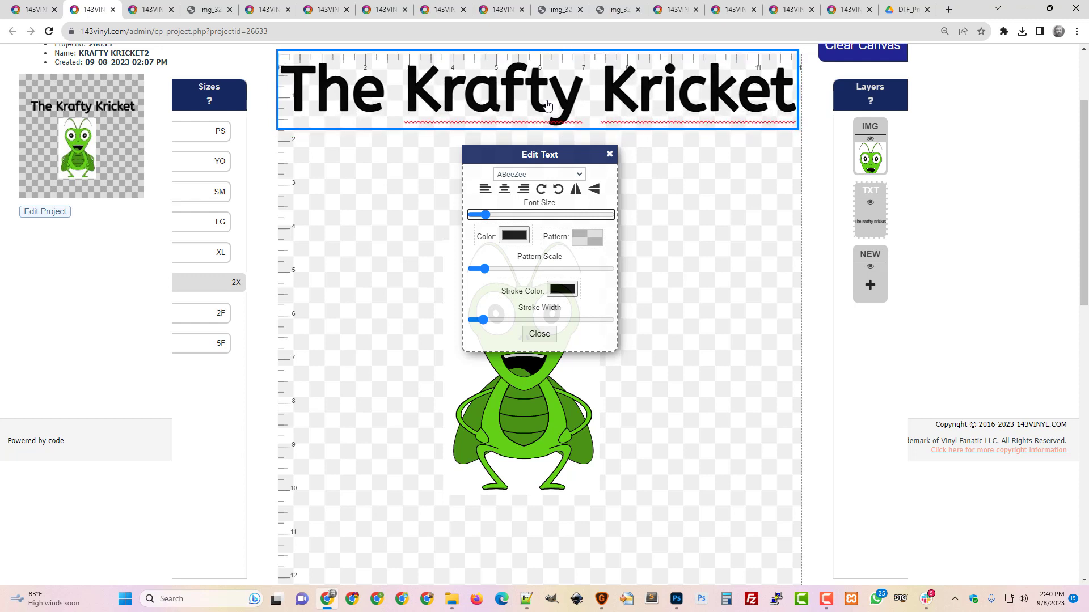
left_click(609, 155)
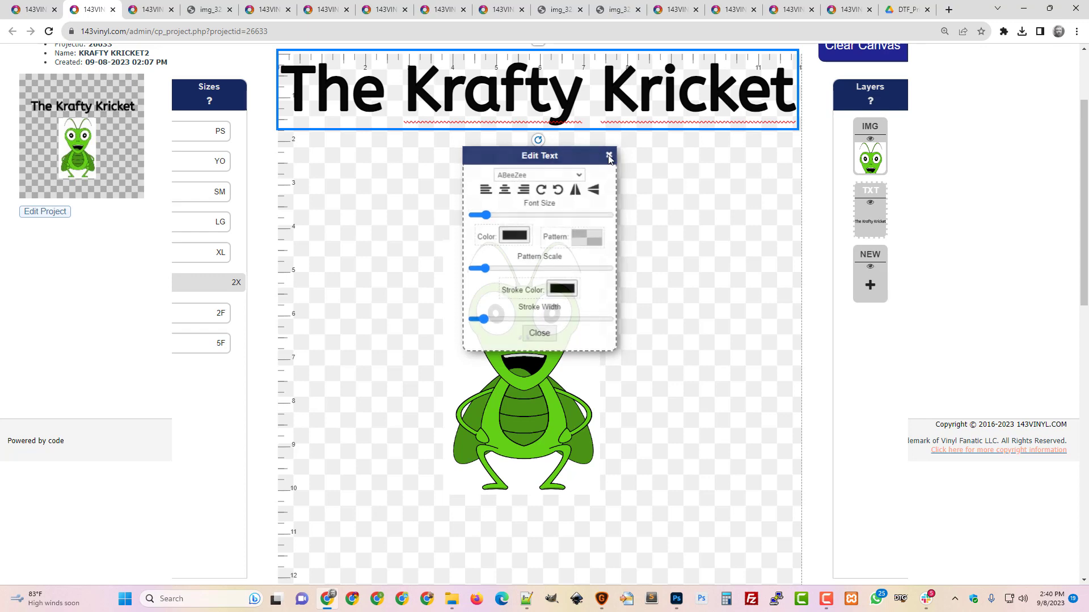
Hide the original cricket image layer and add krafty_kricket_transparent_stroke.png as a new image layer
left_click(870, 139)
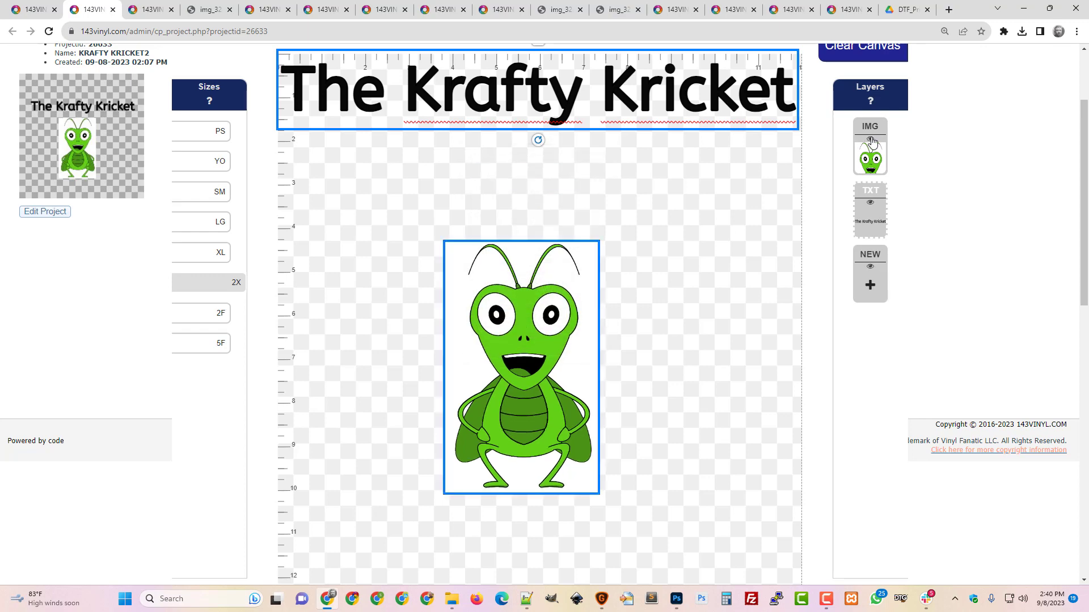
left_click(874, 290)
left_click(561, 185)
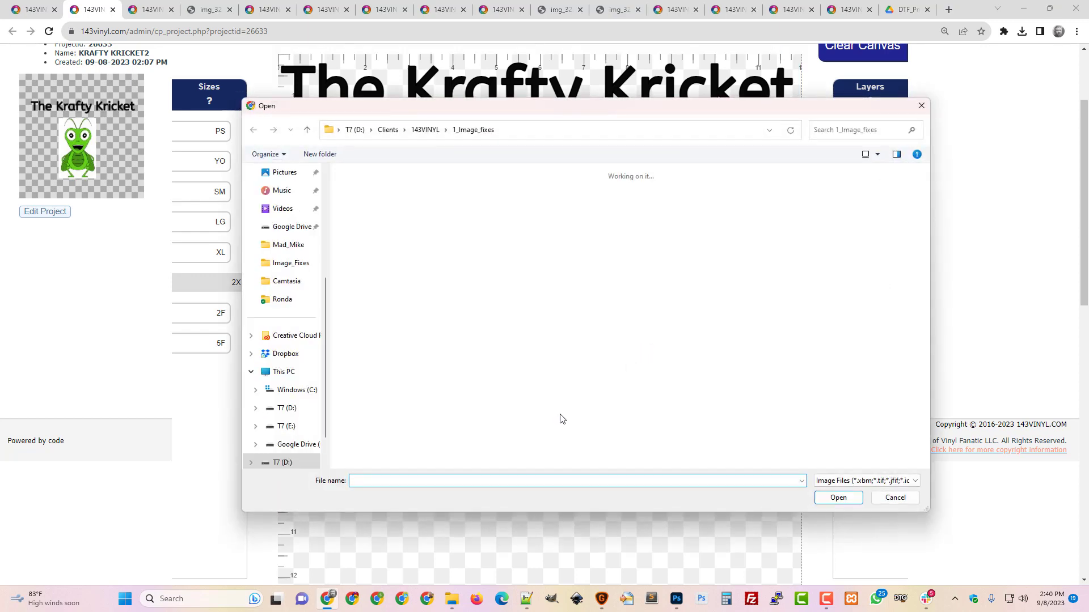
double_click(434, 202)
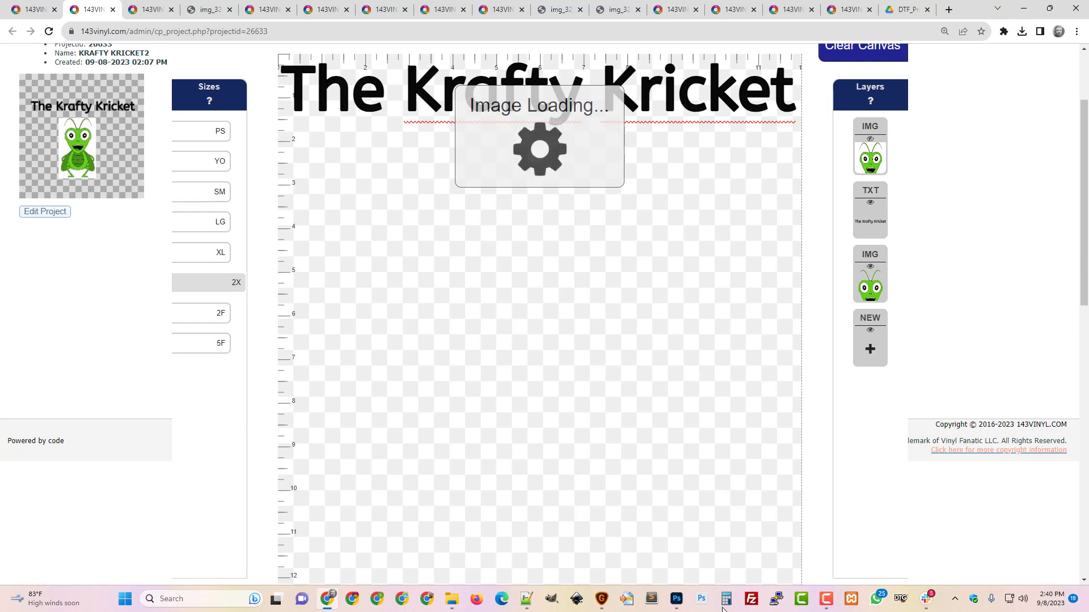
left_click(826, 599)
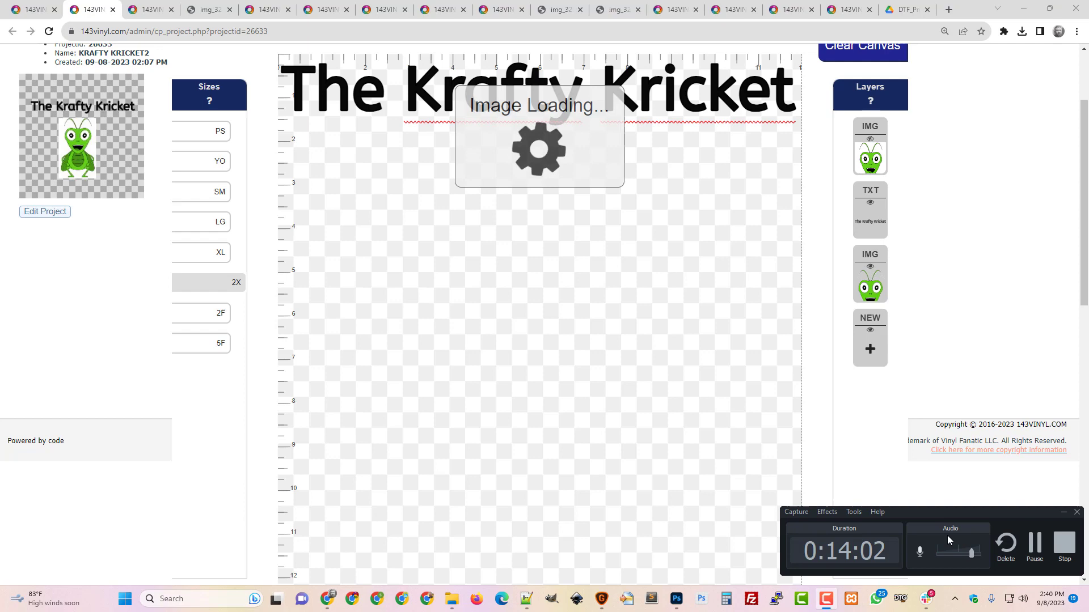
left_click(1036, 546)
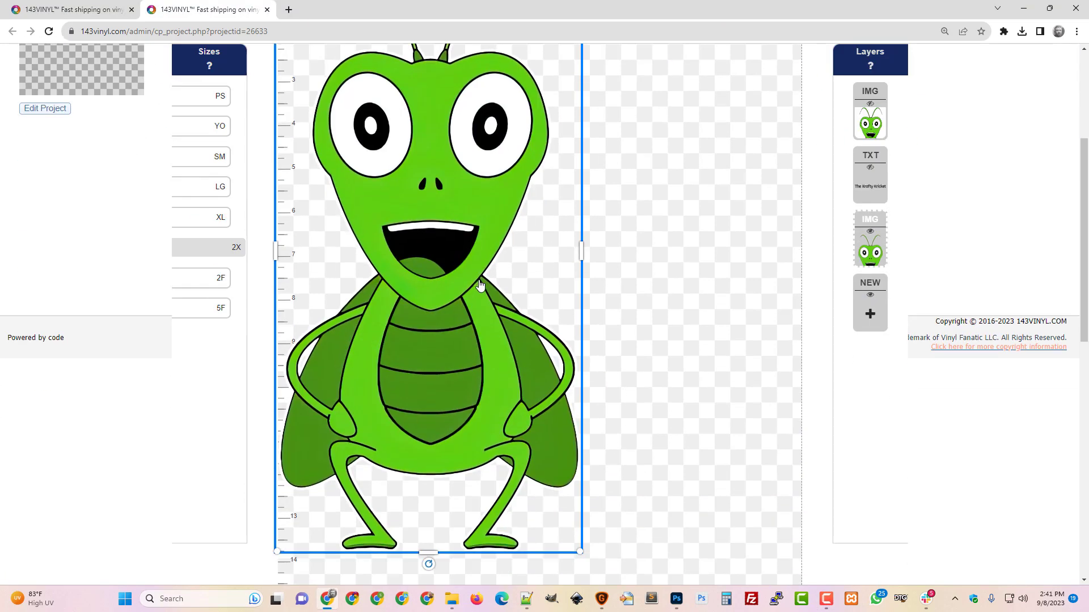
Move the new cricket to the horizontal middle, about 3 inches from the canvas top, and show the title text layer
scroll(479, 283, "down", 3)
scroll(425, 231, "up", 1)
left_click_drag(425, 231, 533, 363)
scroll(578, 345, "up", 4)
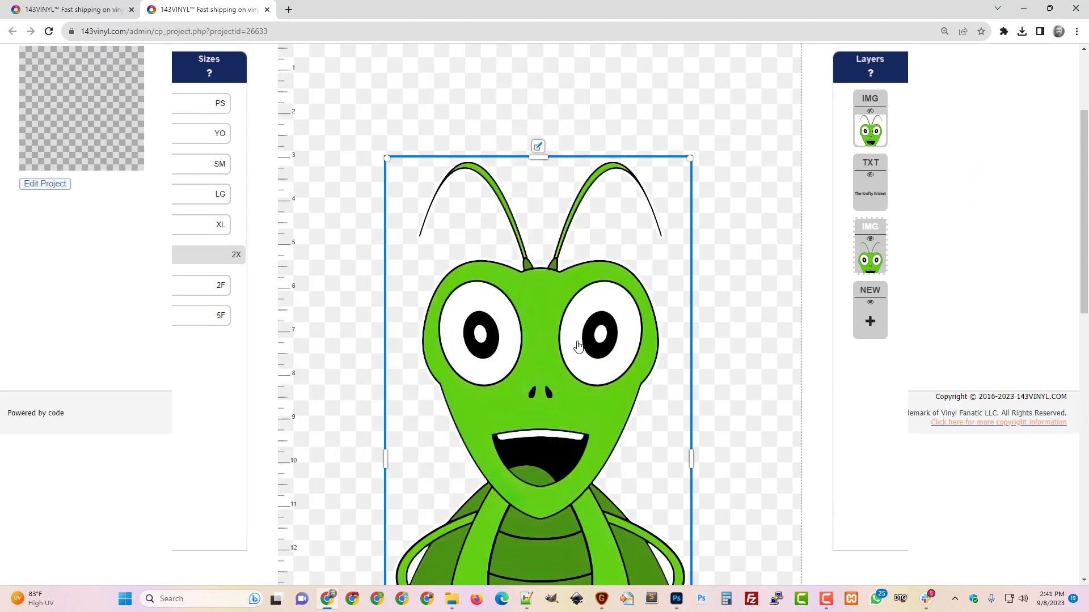
left_click(871, 177)
scroll(635, 266, "up", 3)
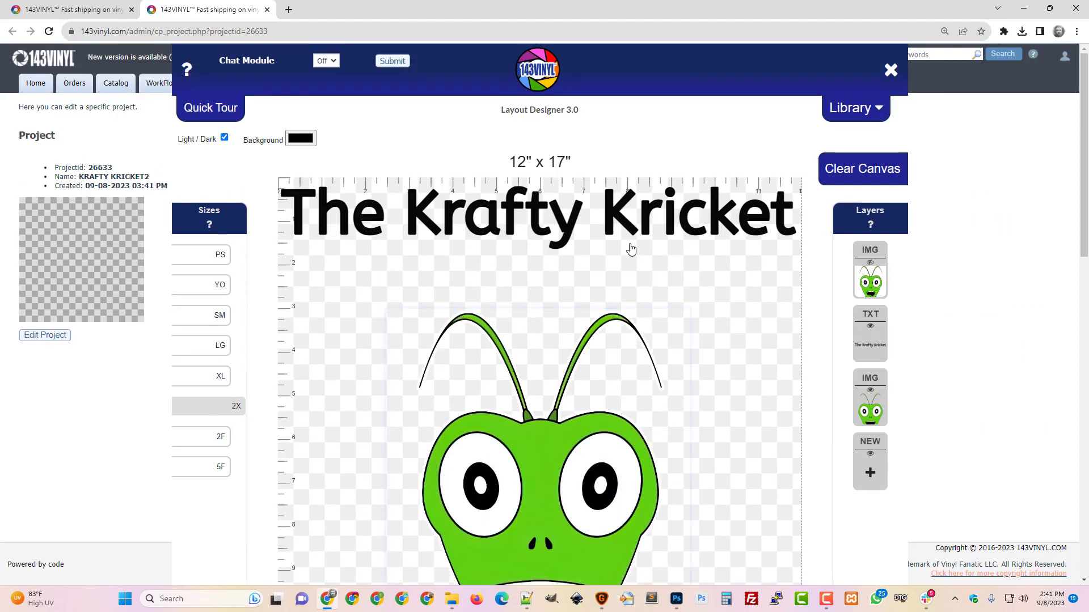
Move the new cricket up to about 2 inches from the canvas top and check its fit between title and lower edge
left_click_drag(557, 458, 560, 413)
scroll(583, 429, "down", 5)
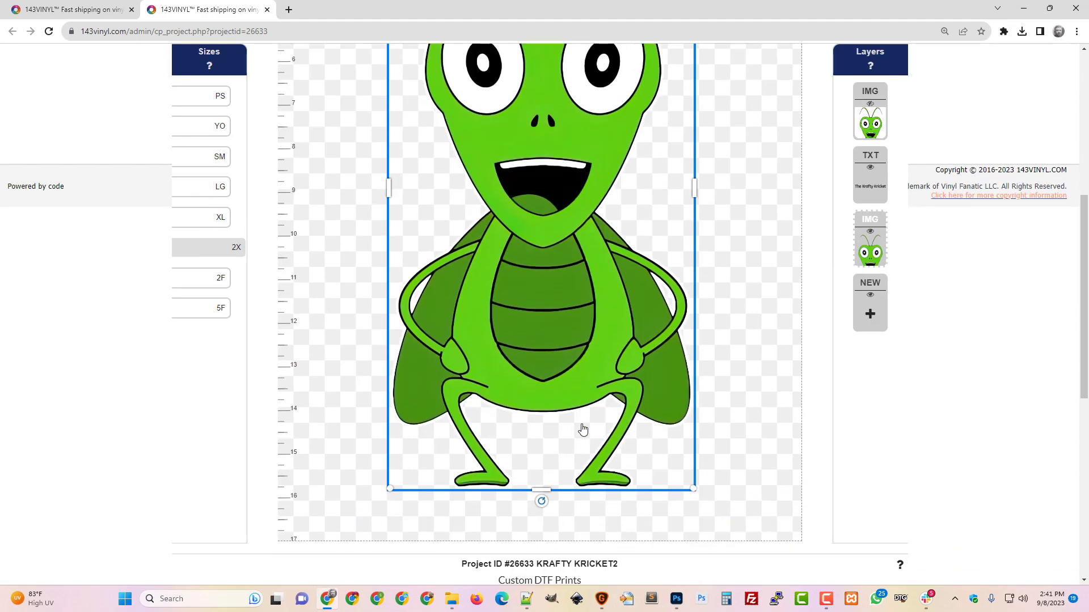
scroll(583, 430, "up", 2)
scroll(583, 433, "down", 2)
scroll(581, 418, "up", 6)
scroll(543, 323, "down", 3)
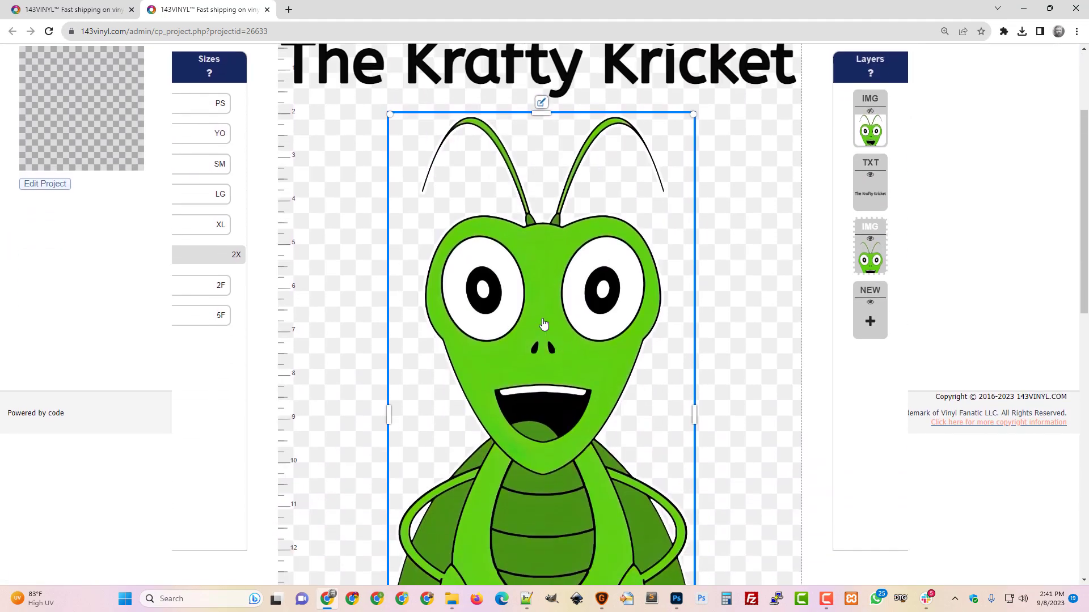
Enlarge the new cricket layer to 7.3 inches wide and check that its feet stay inside the canvas
left_click(542, 102)
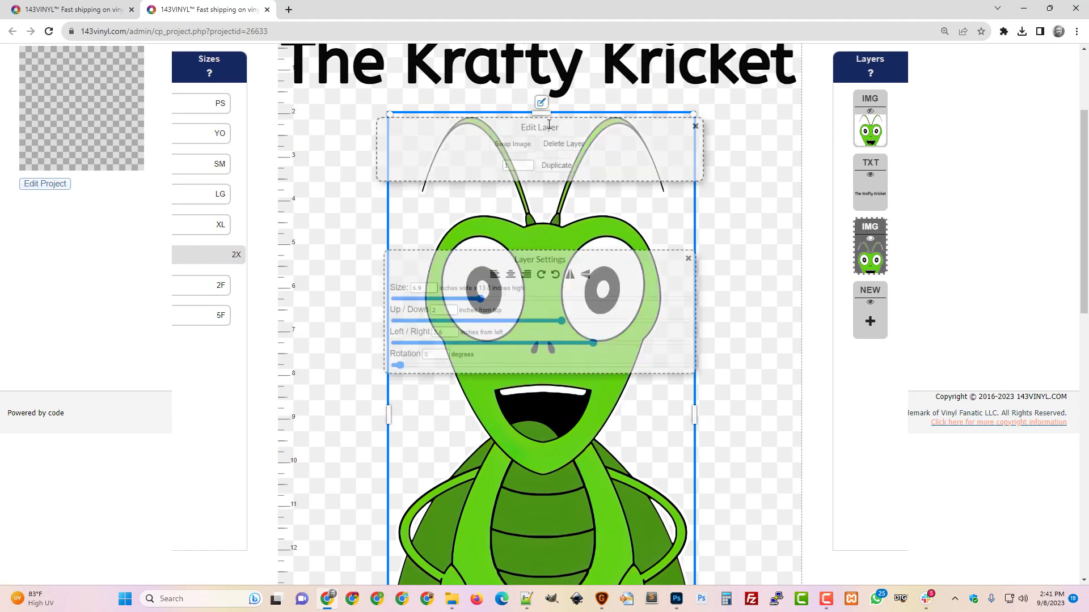
left_click_drag(468, 298, 474, 299)
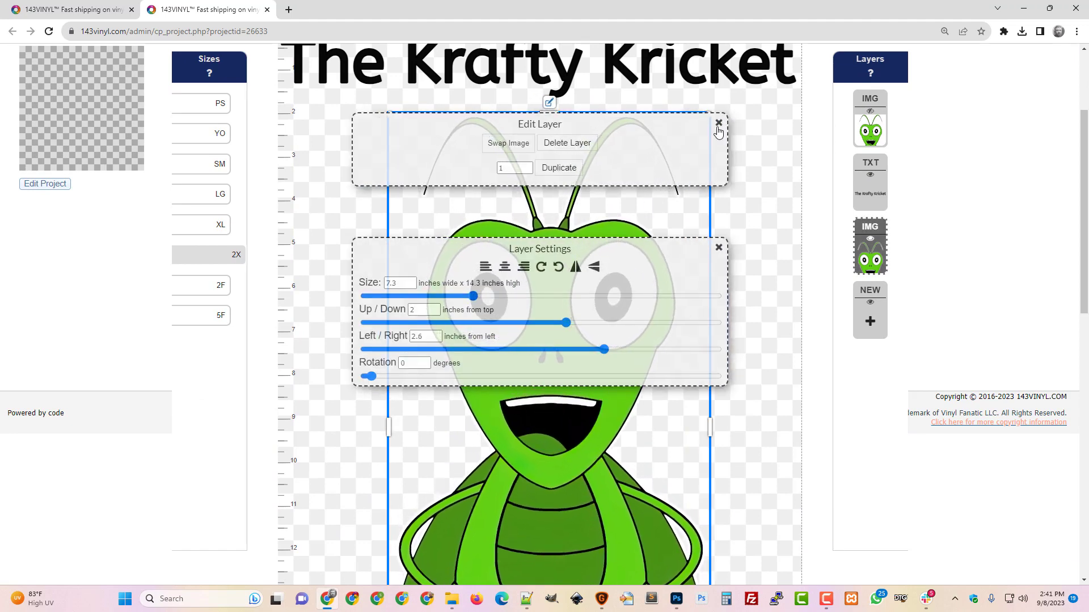
left_click(719, 123)
scroll(681, 244, "down", 3)
scroll(674, 266, "down", 1)
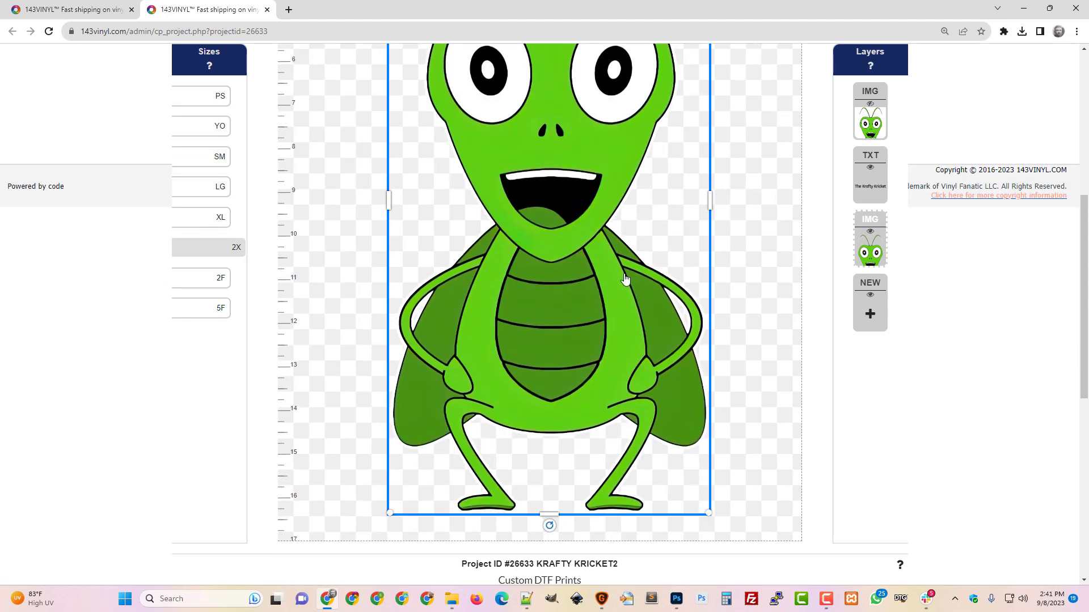
Nudge the enlarged cricket slightly left and up beneath the title, checking its fit and the image size check
scroll(624, 279, "up", 4)
scroll(561, 271, "down", 1)
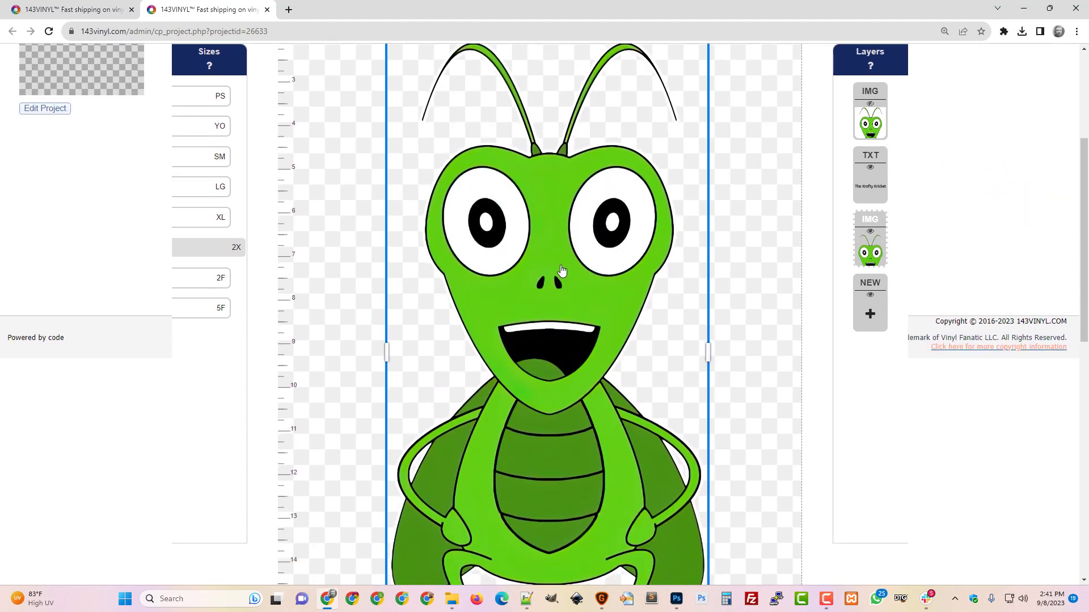
scroll(593, 297, "down", 8)
scroll(593, 294, "up", 3)
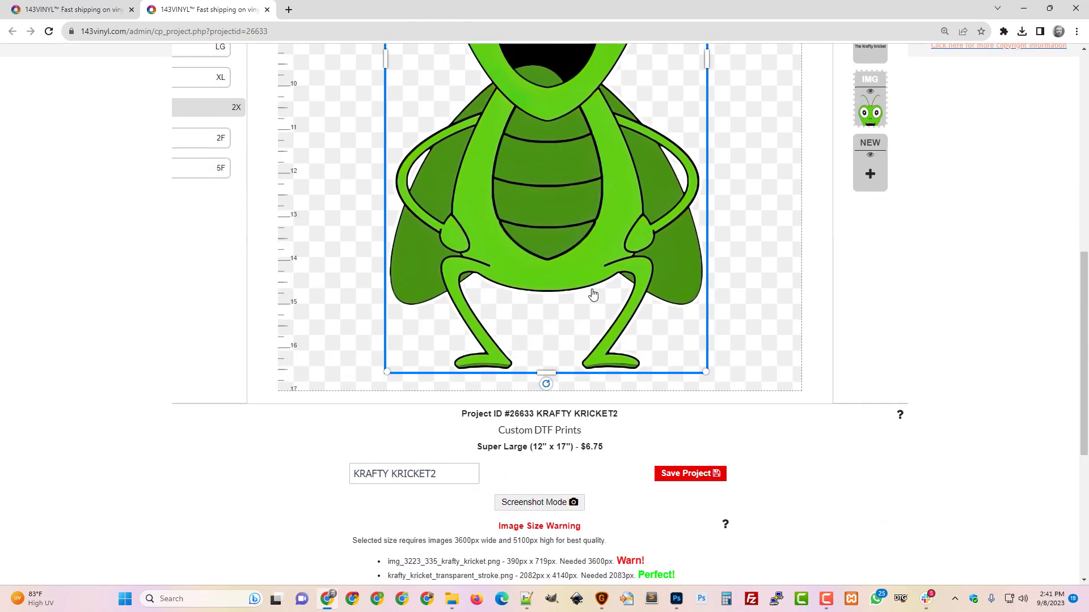
scroll(593, 294, "up", 5)
scroll(587, 289, "down", 2)
scroll(584, 289, "up", 3)
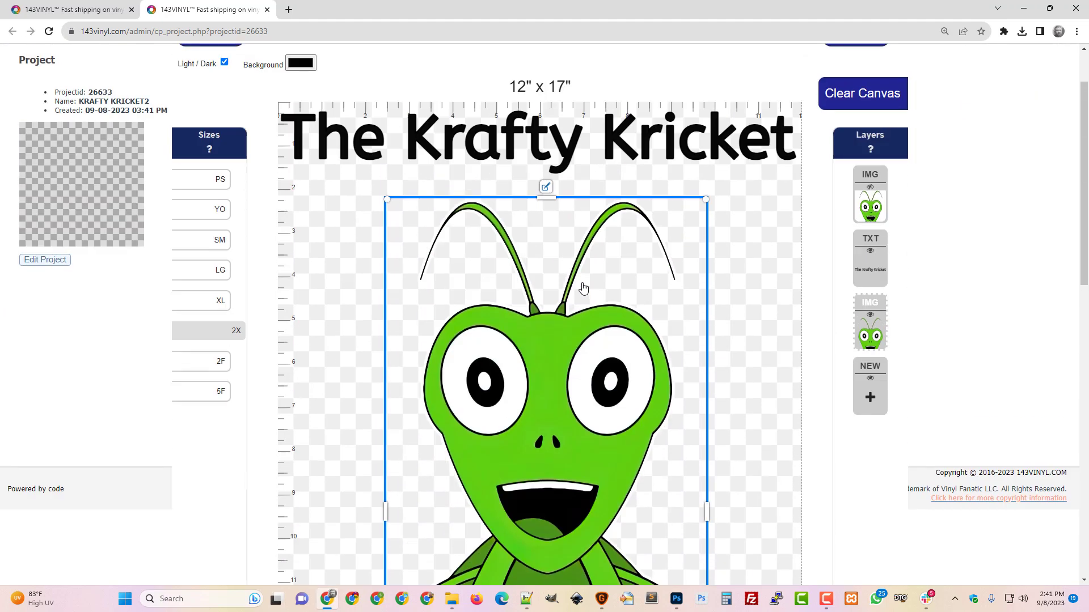
left_click_drag(556, 334, 557, 320)
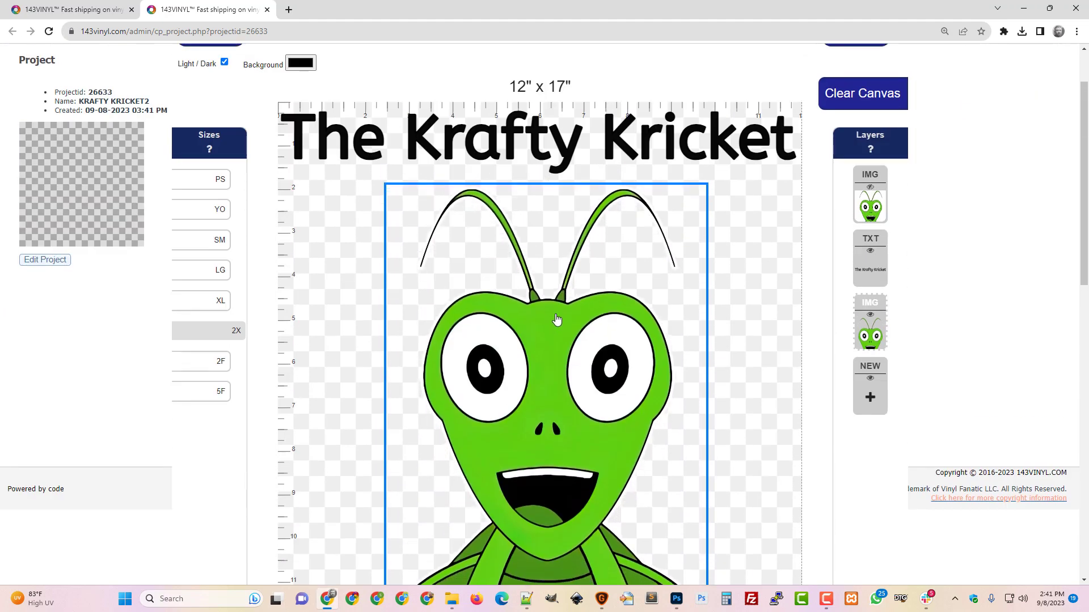
Center the 7.3-inch-wide cricket layer horizontally on the canvas beneath the title and close its layer settings
left_click(545, 175)
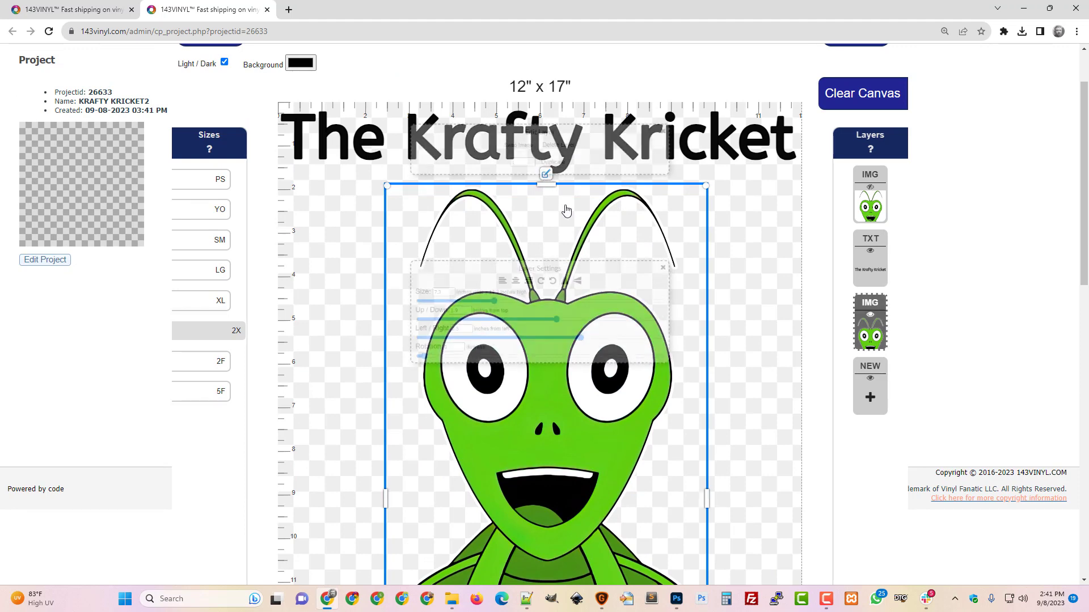
left_click(504, 269)
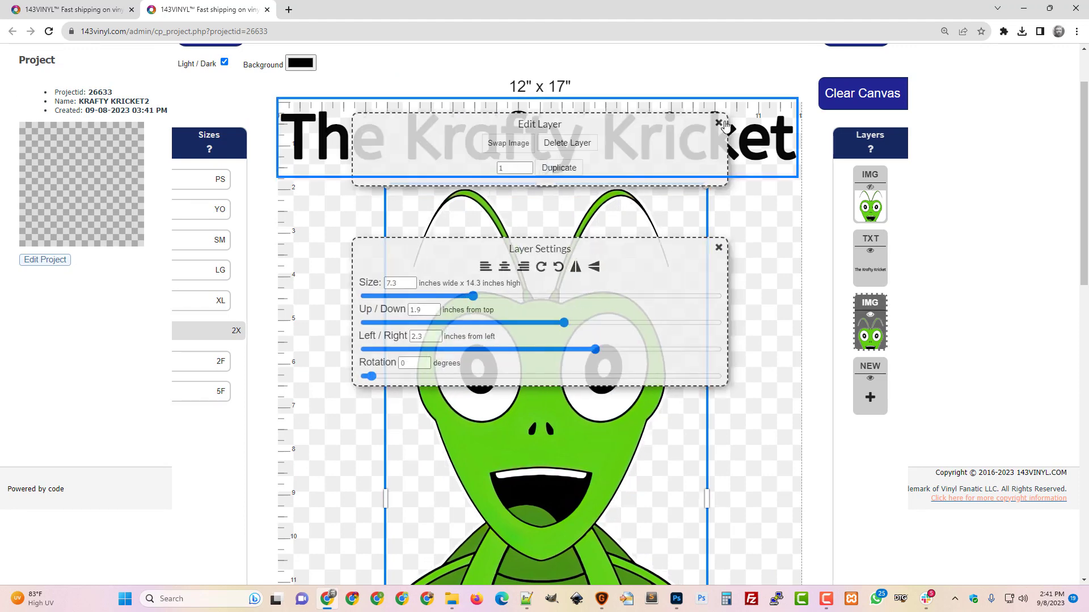
left_click(680, 321)
Check the image size rating of krafty_kricket_transparent_stroke.png and save the KRAFTY KRICKET2 project
scroll(681, 321, "down", 9)
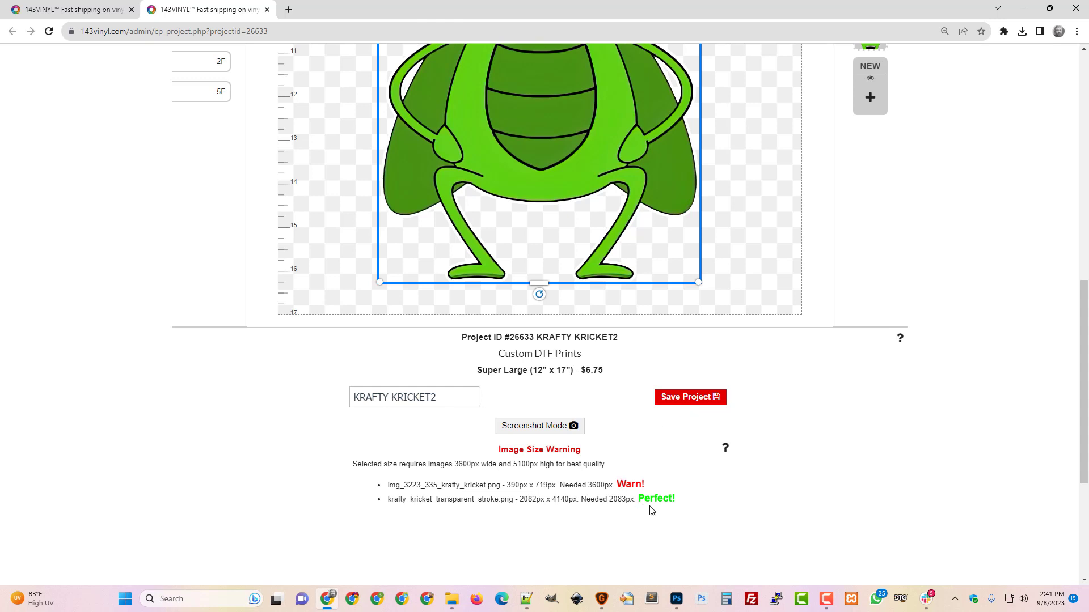
left_click_drag(642, 499, 678, 499)
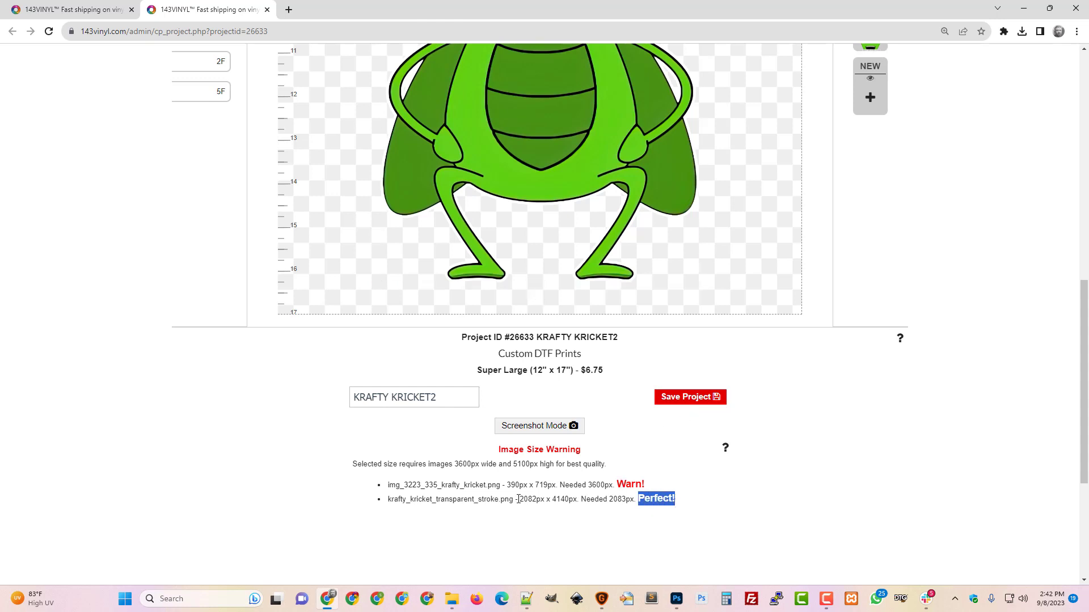
left_click_drag(513, 500, 670, 502)
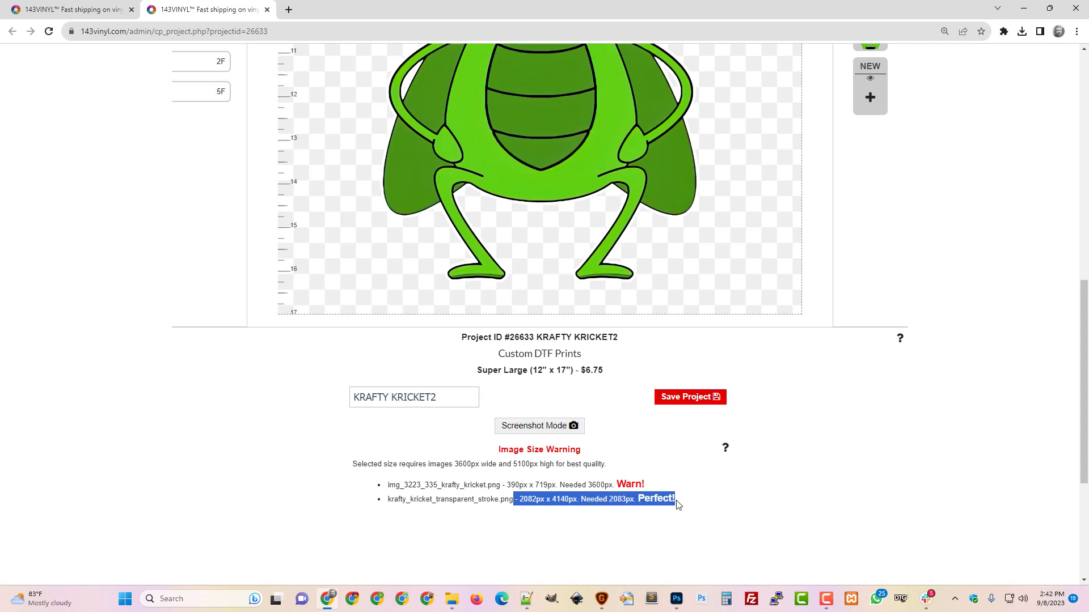
left_click(691, 399)
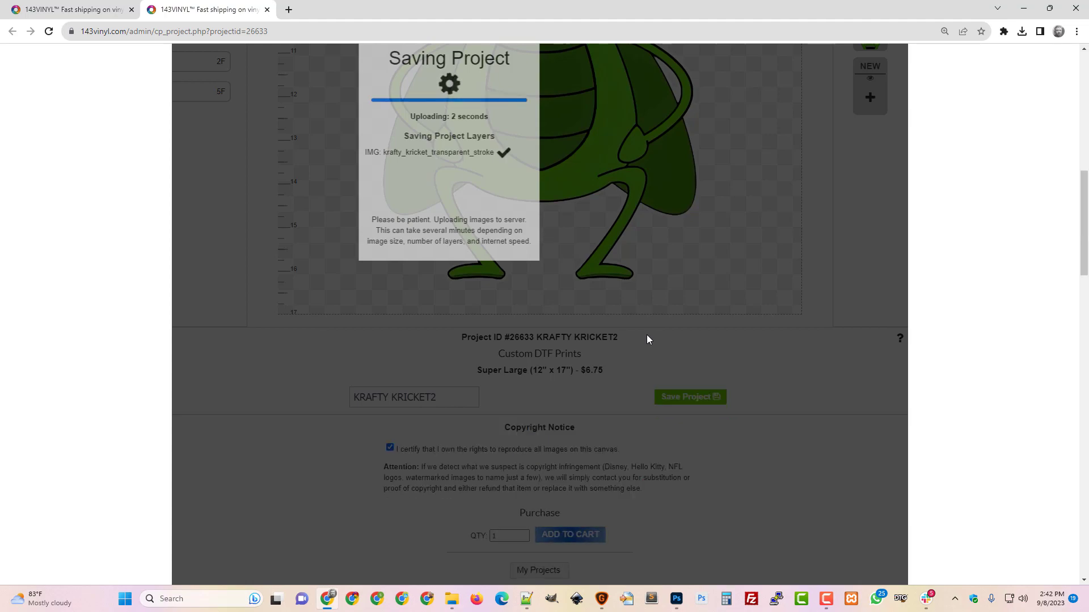
Download the saved canvas, inspect KRAFTY_KRICKET2.png in the image viewer, and close the viewer
scroll(647, 335, "down", 9)
scroll(647, 335, "down", 11)
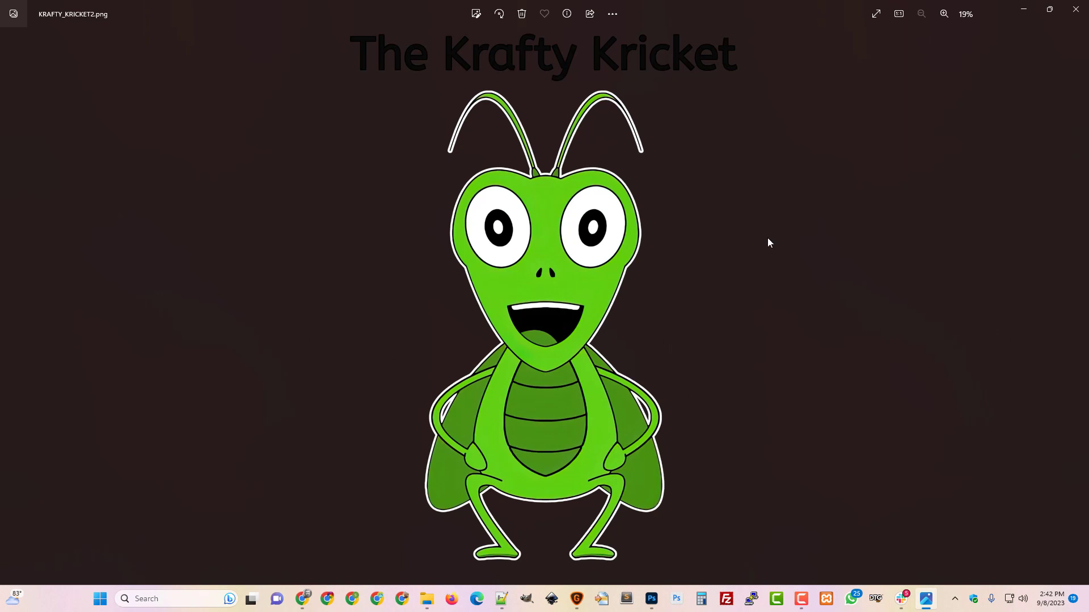
left_click(1076, 9)
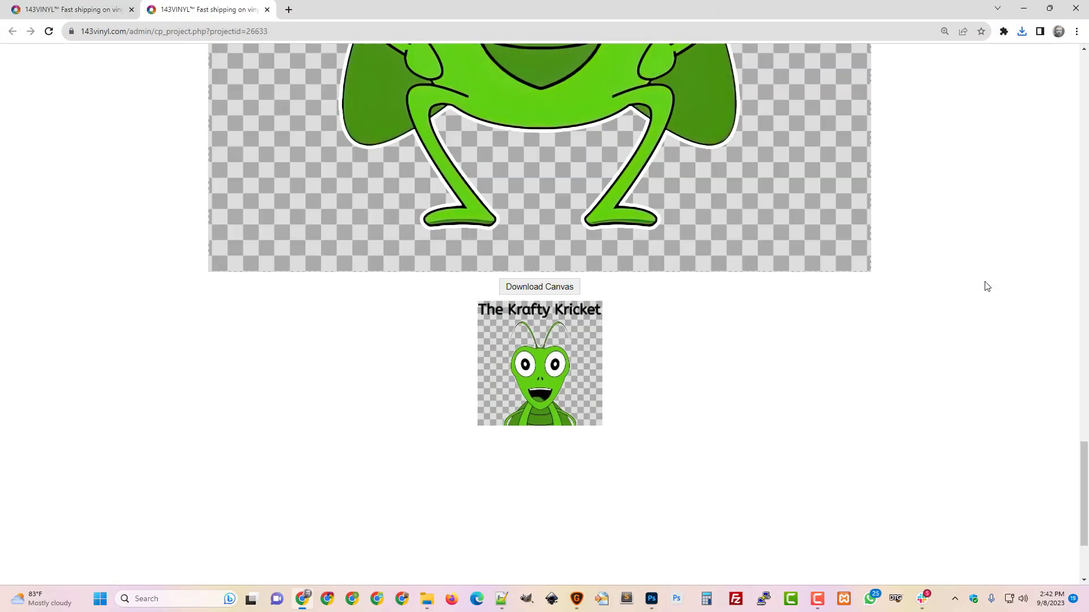
left_click(831, 605)
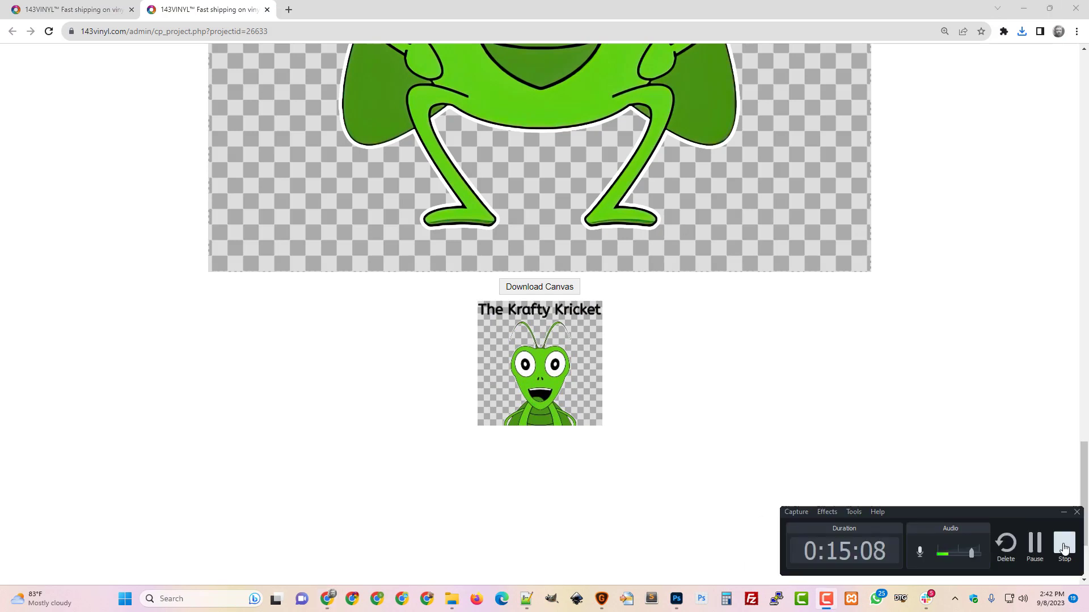